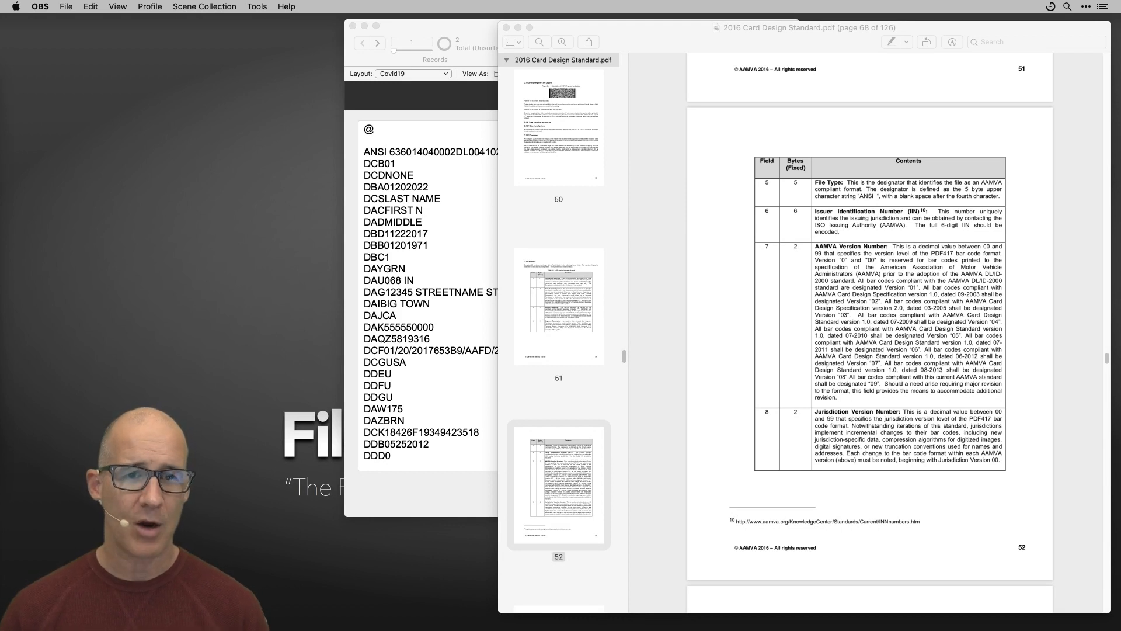
pyautogui.click(485, 32)
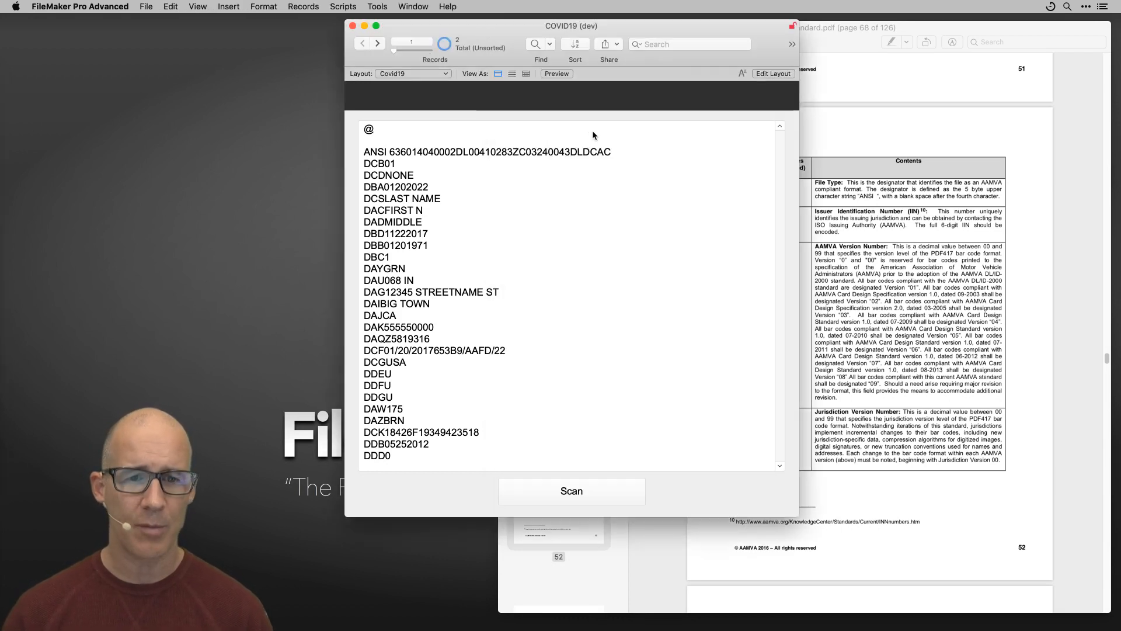
pyautogui.press('super+shift+d')
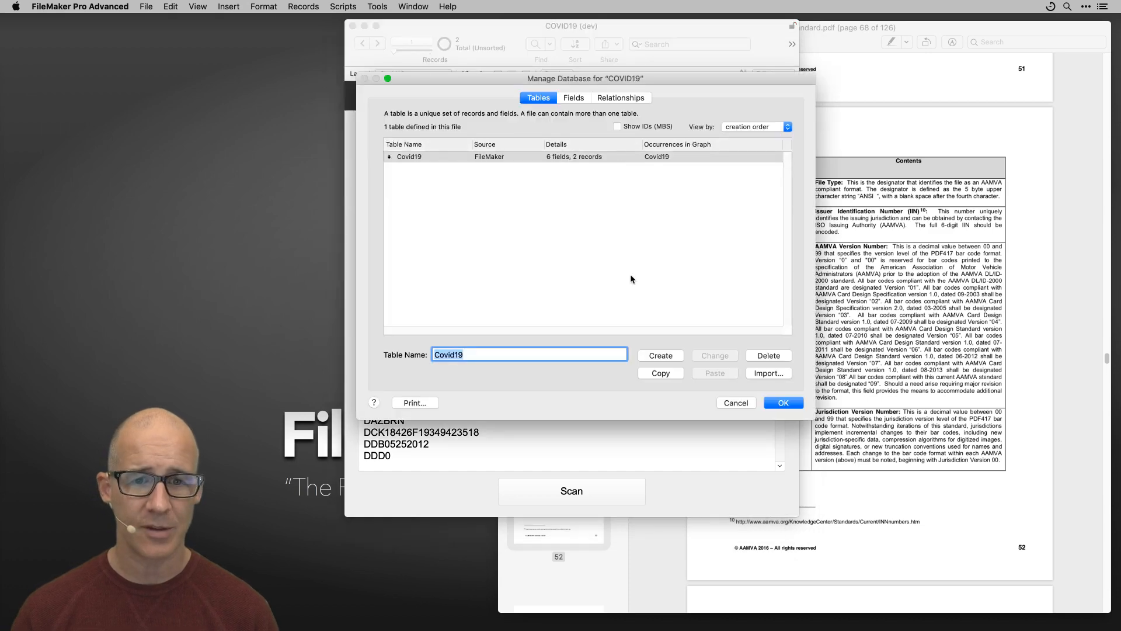
pyautogui.click(737, 403)
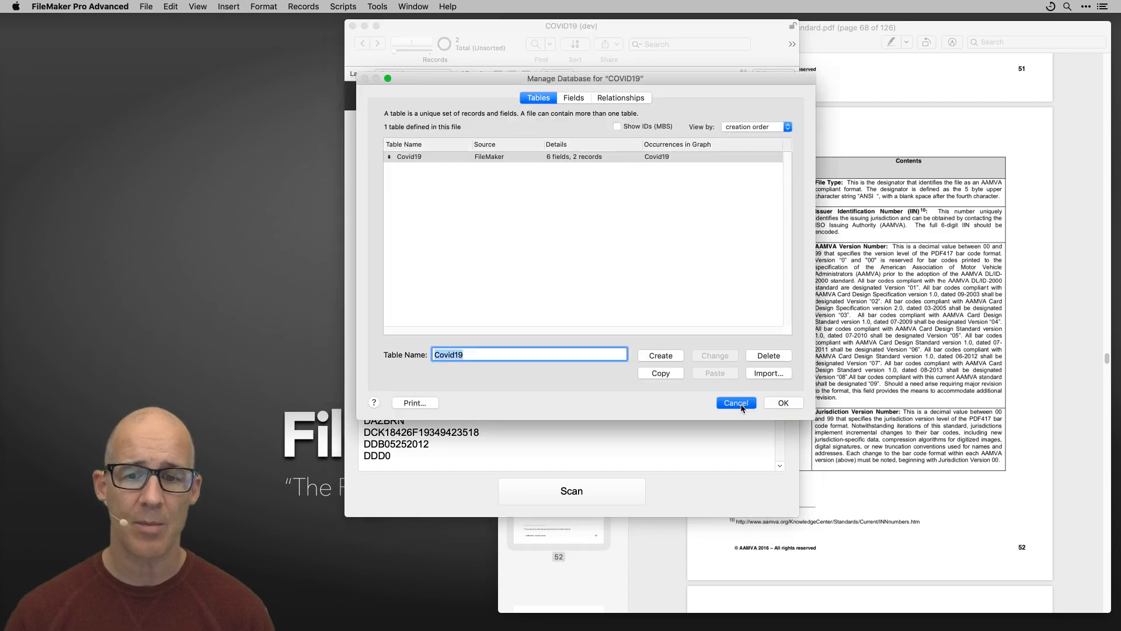
pyautogui.click(144, 6)
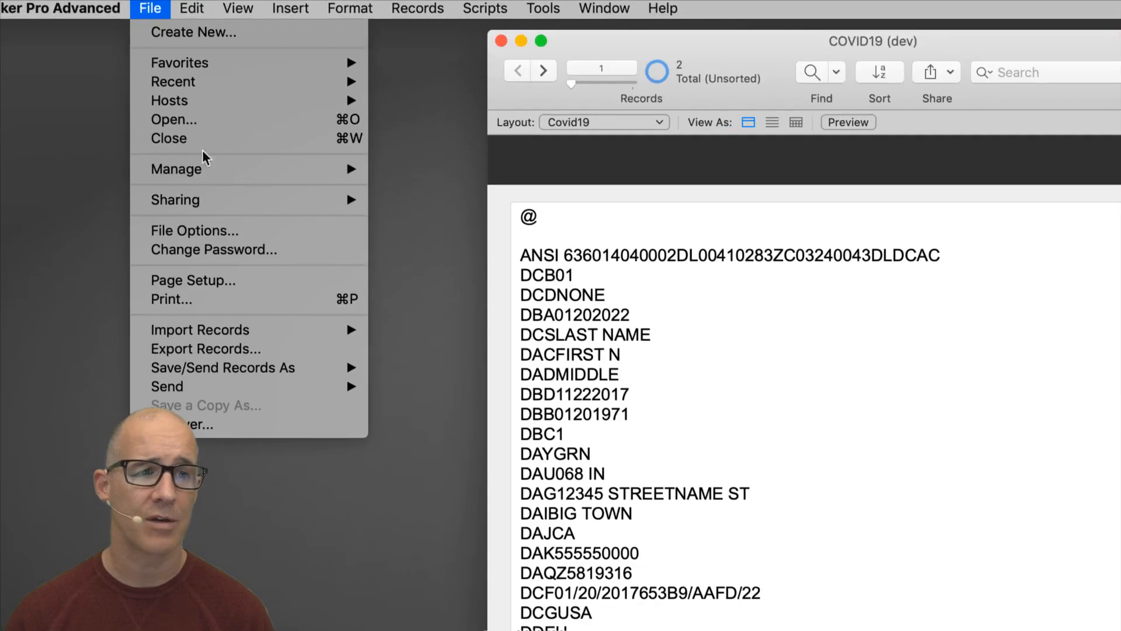
pyautogui.moveTo(255, 170)
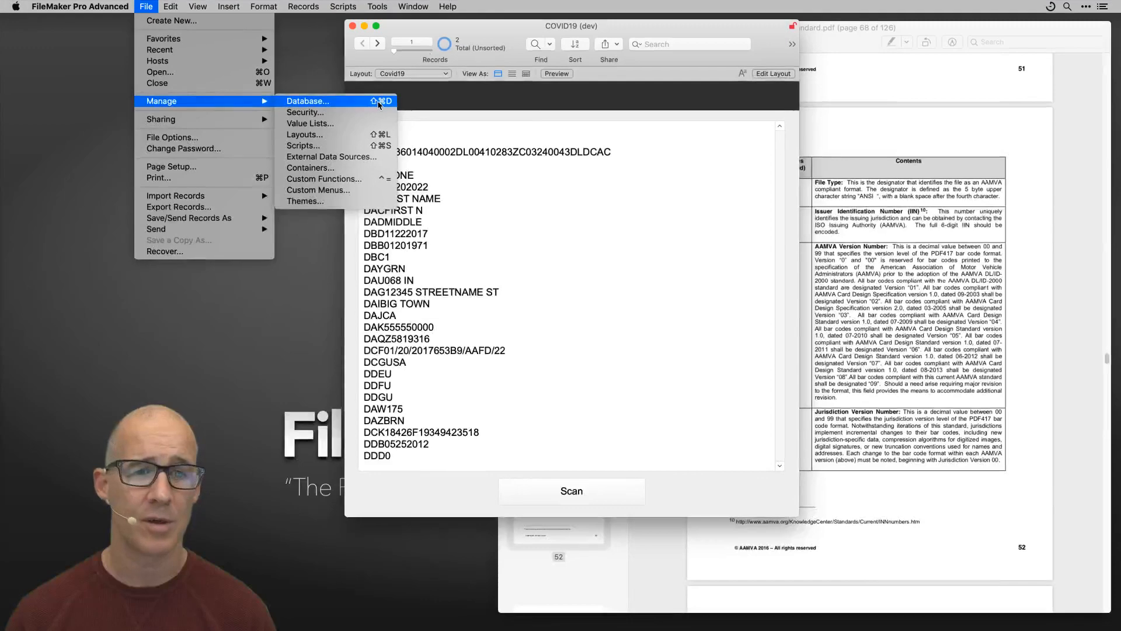
pyautogui.click(437, 127)
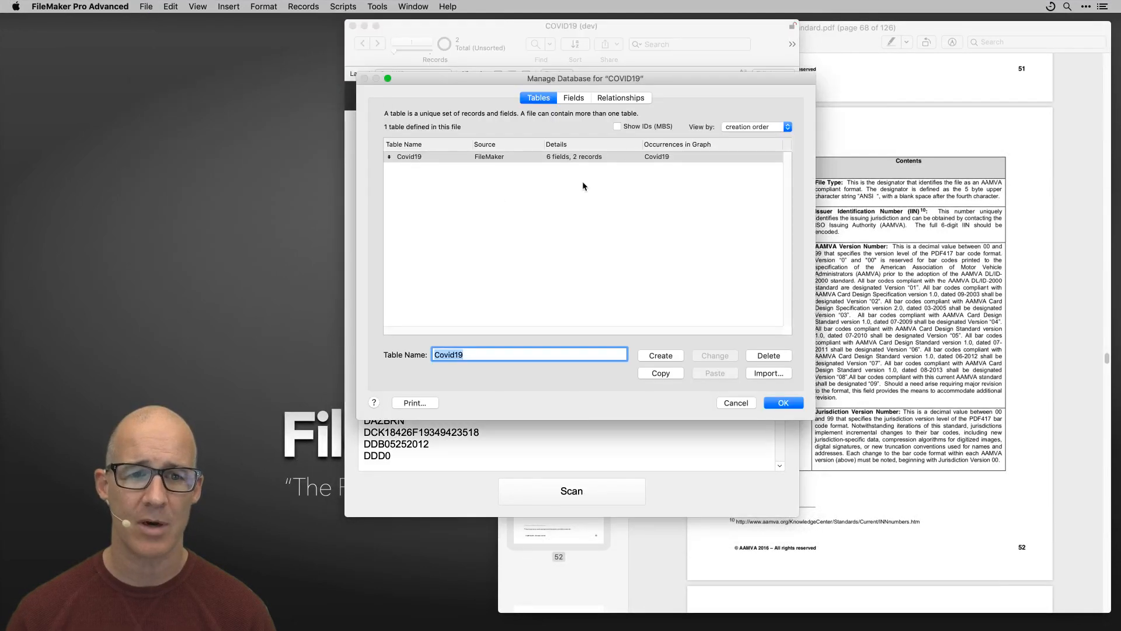
pyautogui.moveTo(625, 78); pyautogui.dragTo(593, 104)
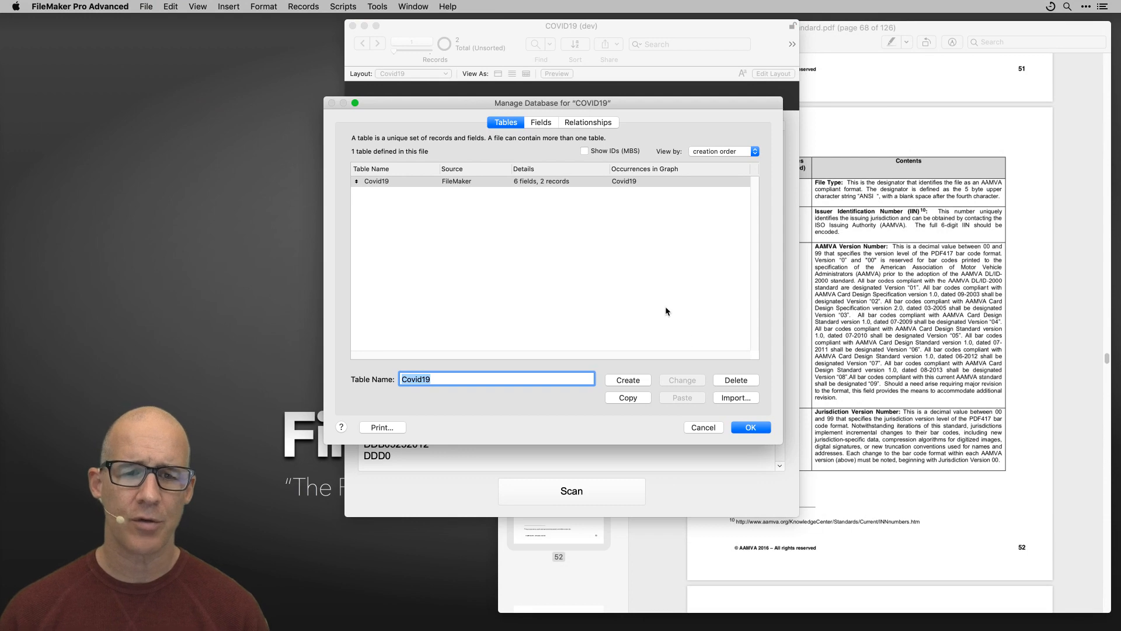
pyautogui.moveTo(581, 104); pyautogui.dragTo(603, 83)
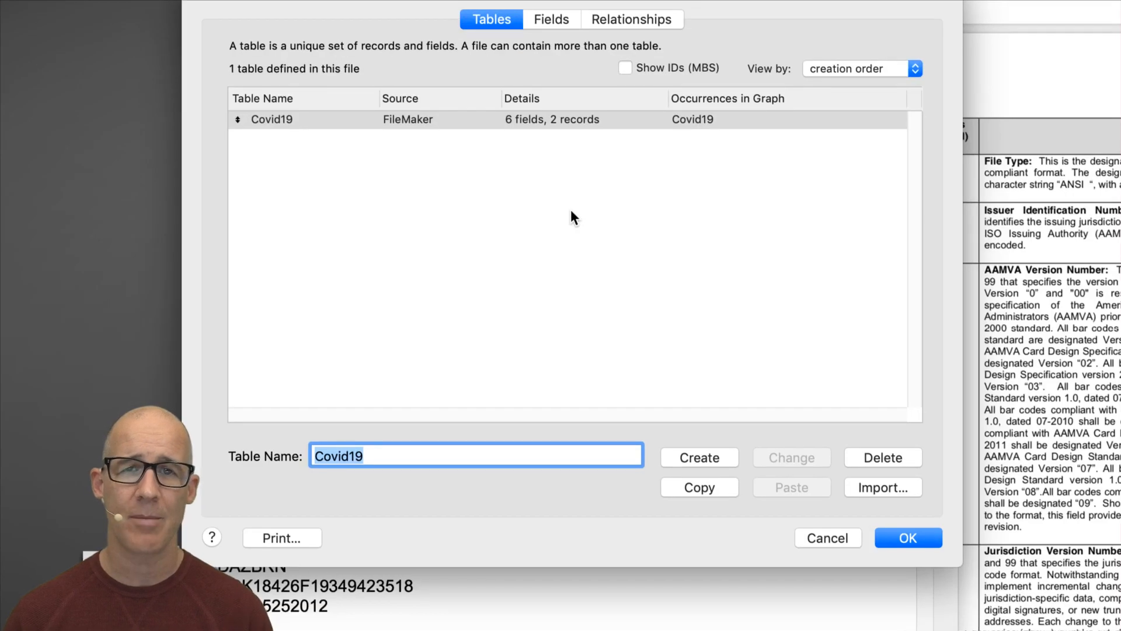
pyautogui.click(842, 533)
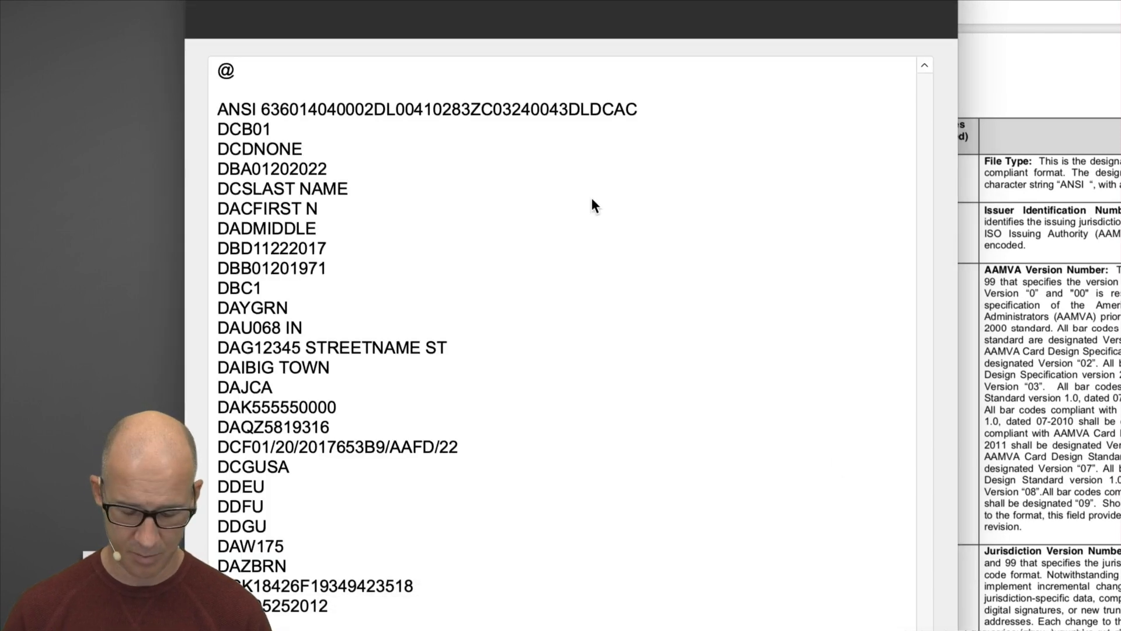
pyautogui.press('super+l')
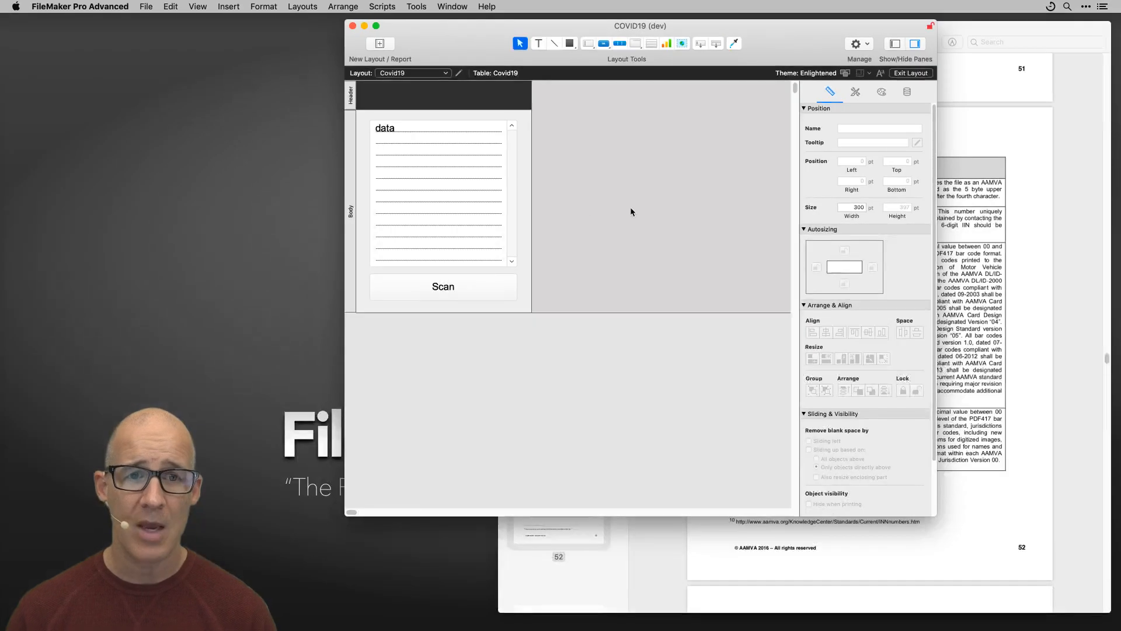
pyautogui.press('super+k')
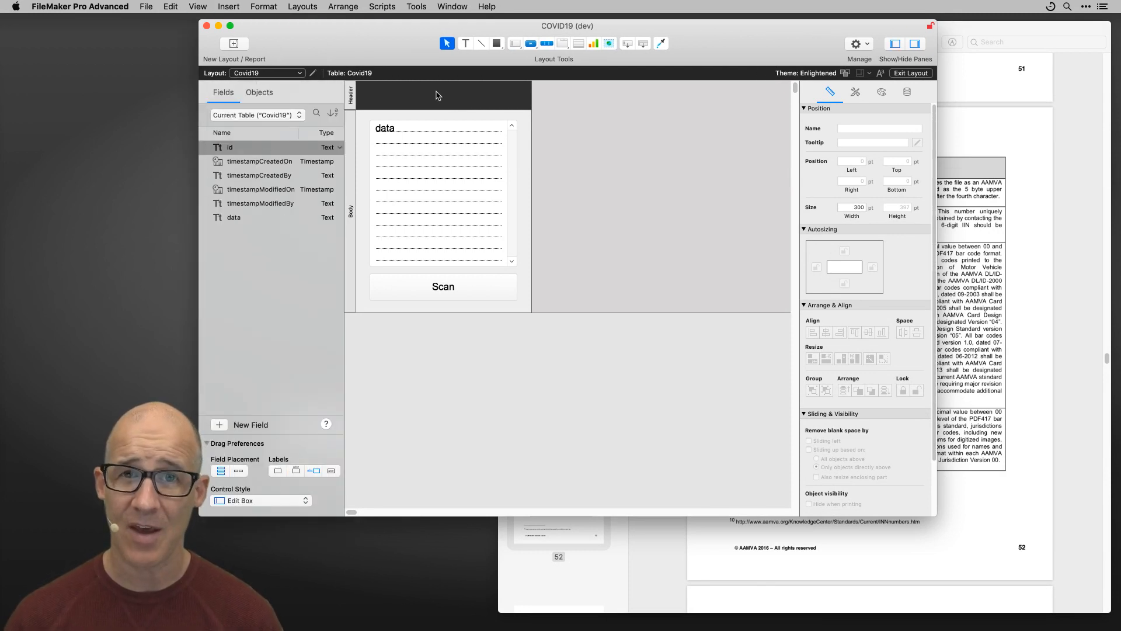
pyautogui.press('super+k')
pyautogui.press('super+k')
pyautogui.press('super+k')
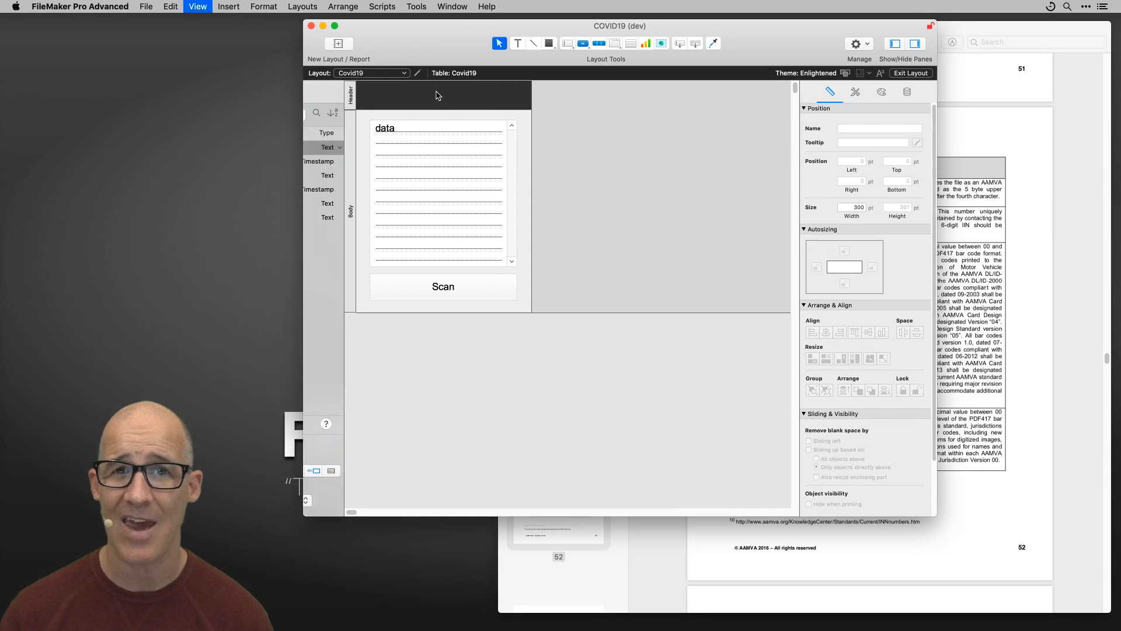
pyautogui.press('super+k')
pyautogui.press('super+k')
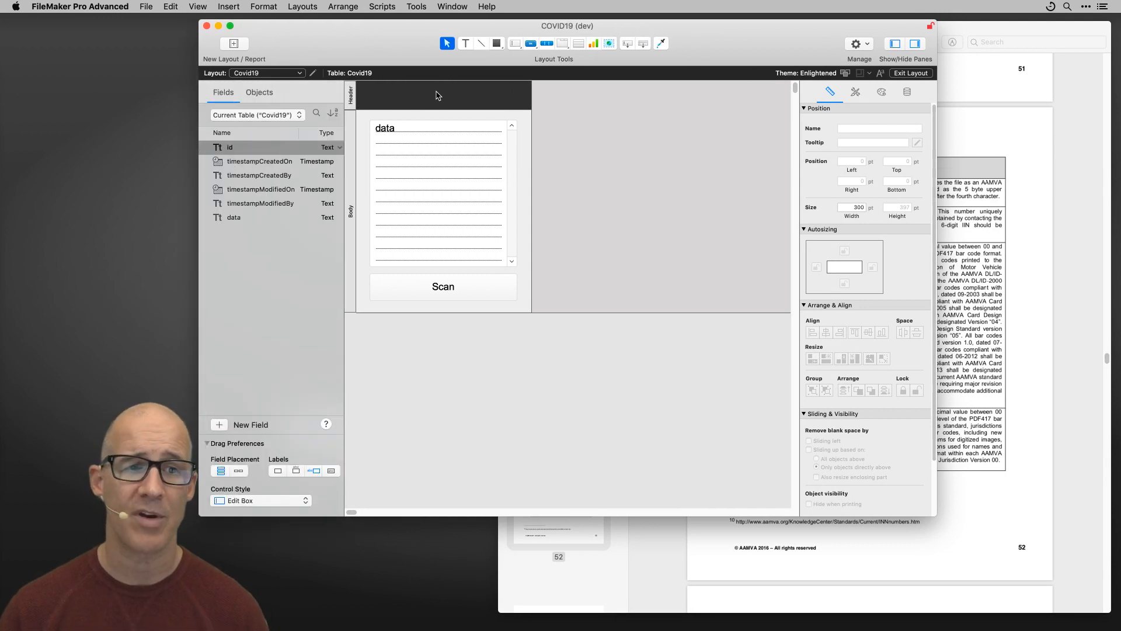
pyautogui.moveTo(507, 30); pyautogui.dragTo(576, 31)
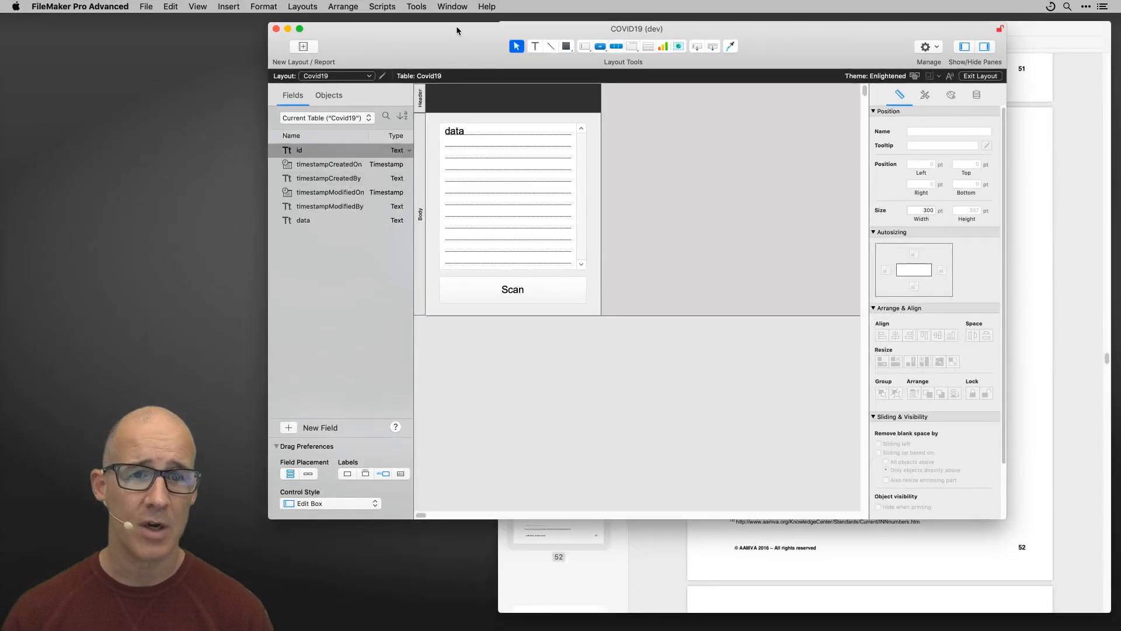
pyautogui.moveTo(456, 26); pyautogui.dragTo(450, 164)
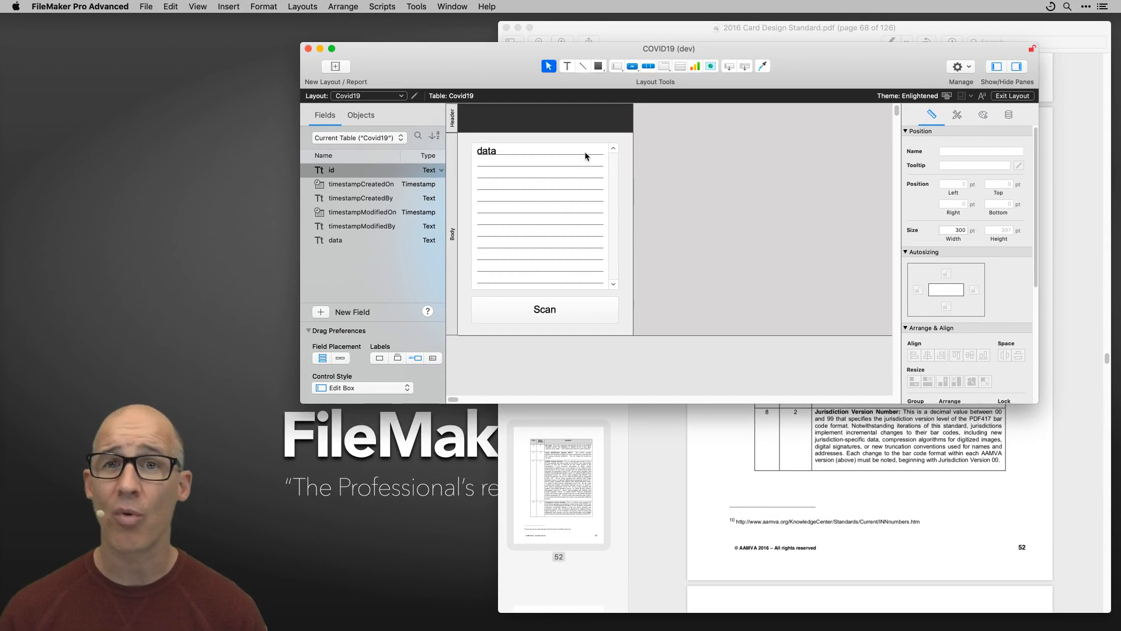
pyautogui.press('super+b')
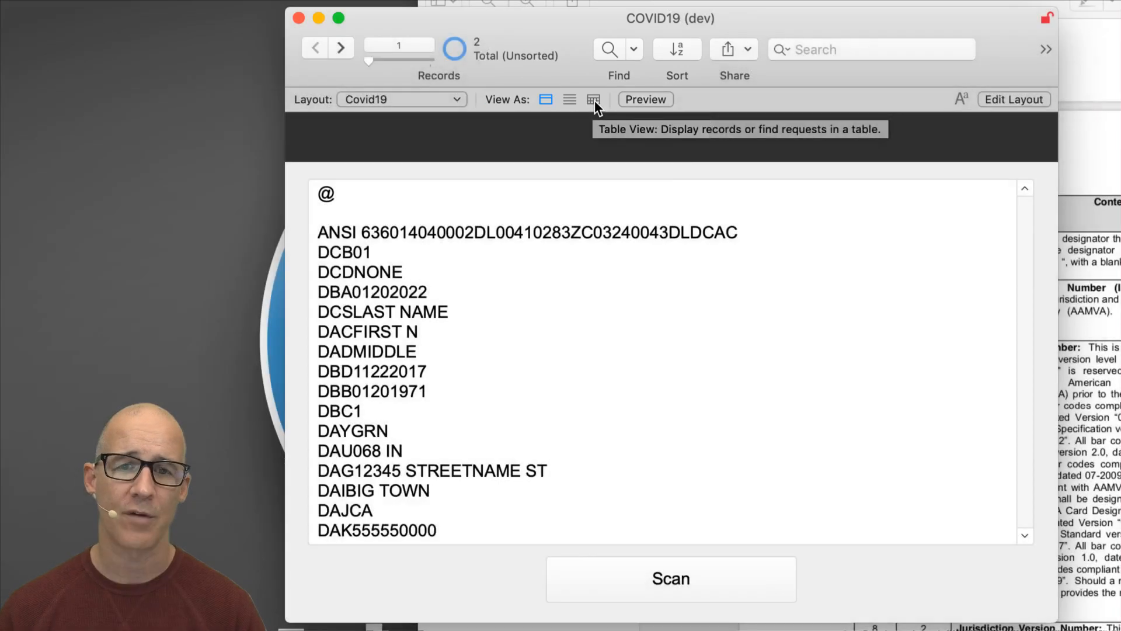
pyautogui.click(595, 100)
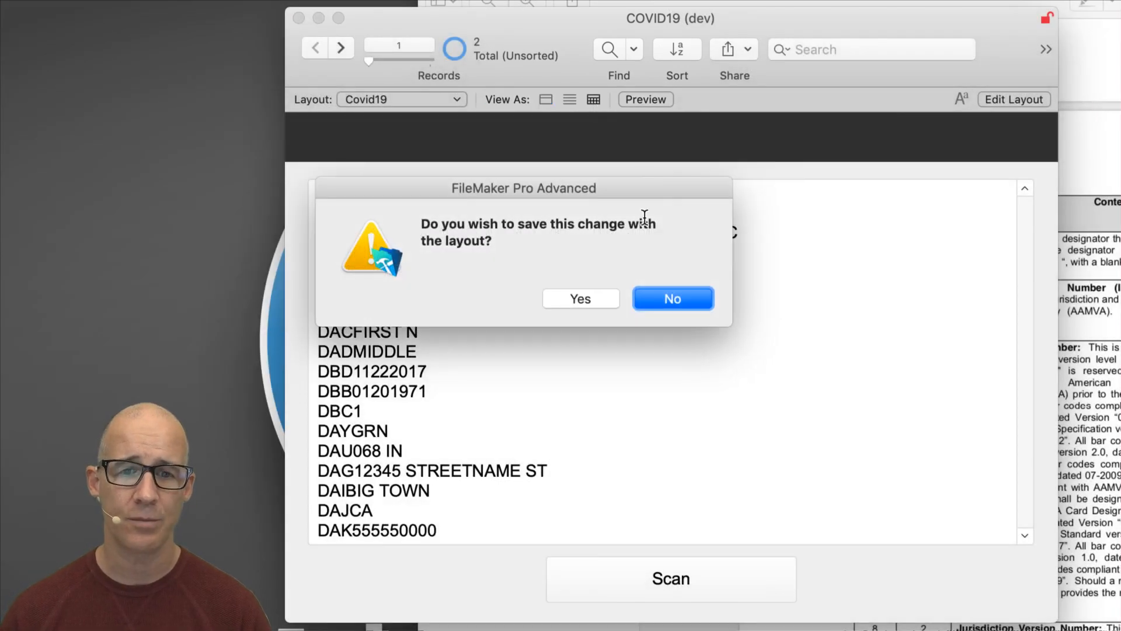
pyautogui.moveTo(564, 189); pyautogui.dragTo(580, 183)
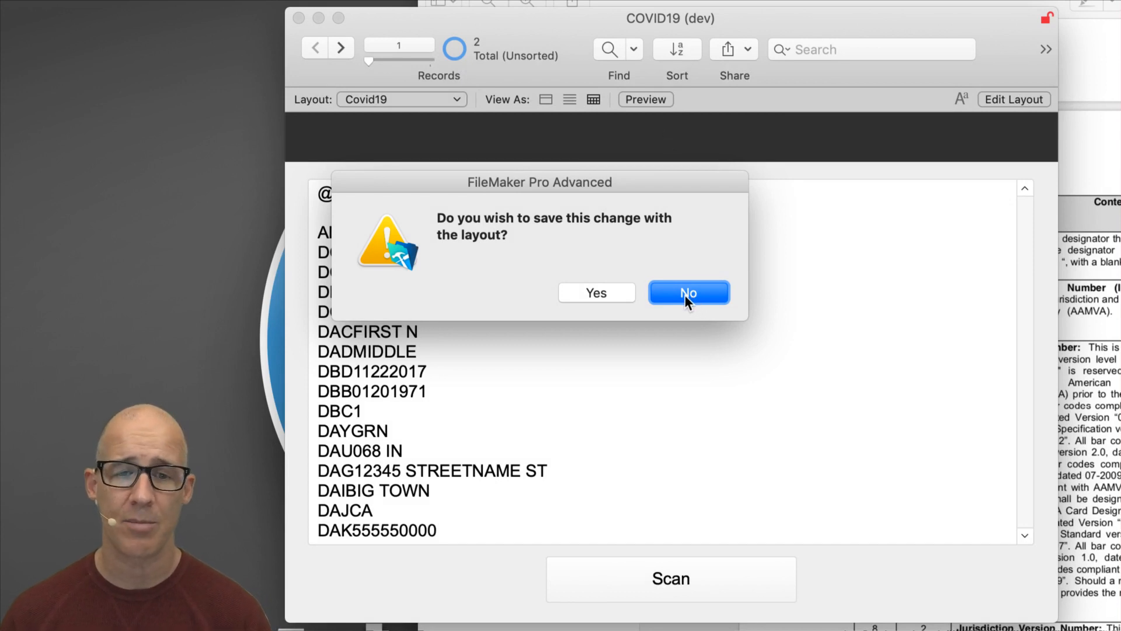
pyautogui.click(625, 293)
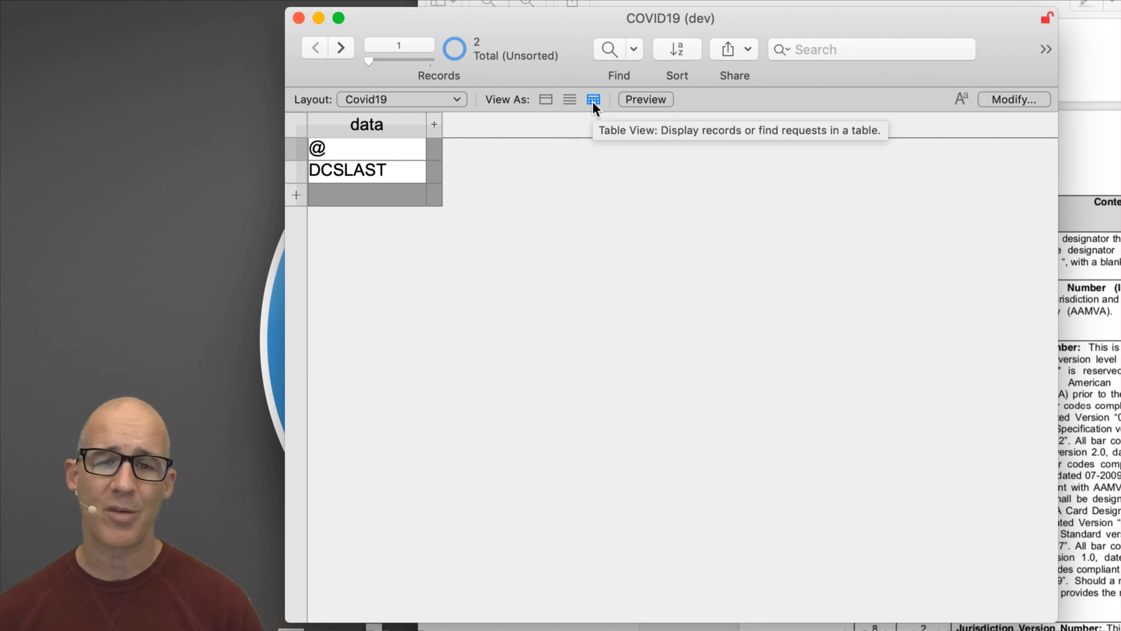
pyautogui.click(545, 99)
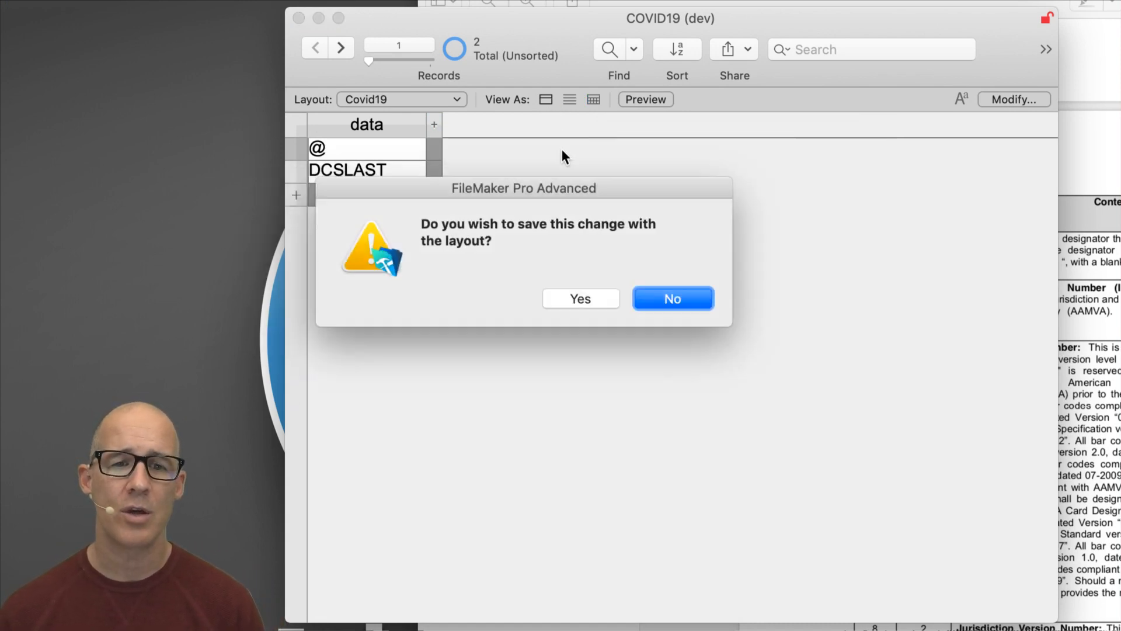
pyautogui.click(590, 293)
pyautogui.moveTo(715, 54); pyautogui.dragTo(672, 43)
pyautogui.moveTo(829, 397); pyautogui.dragTo(805, 504)
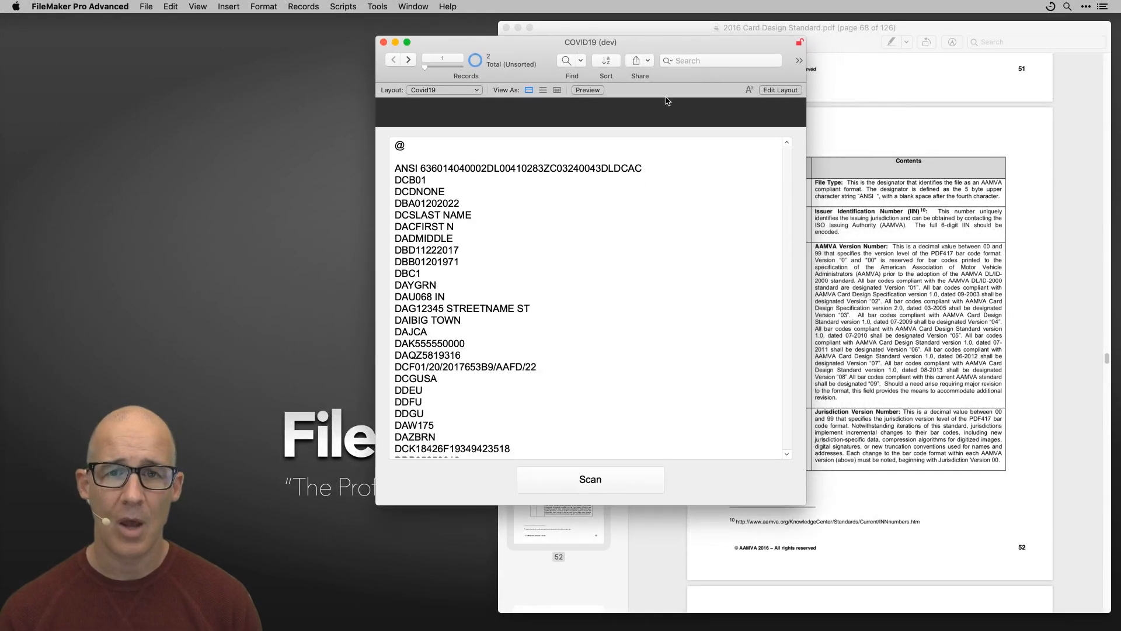
pyautogui.moveTo(662, 47); pyautogui.dragTo(660, 41)
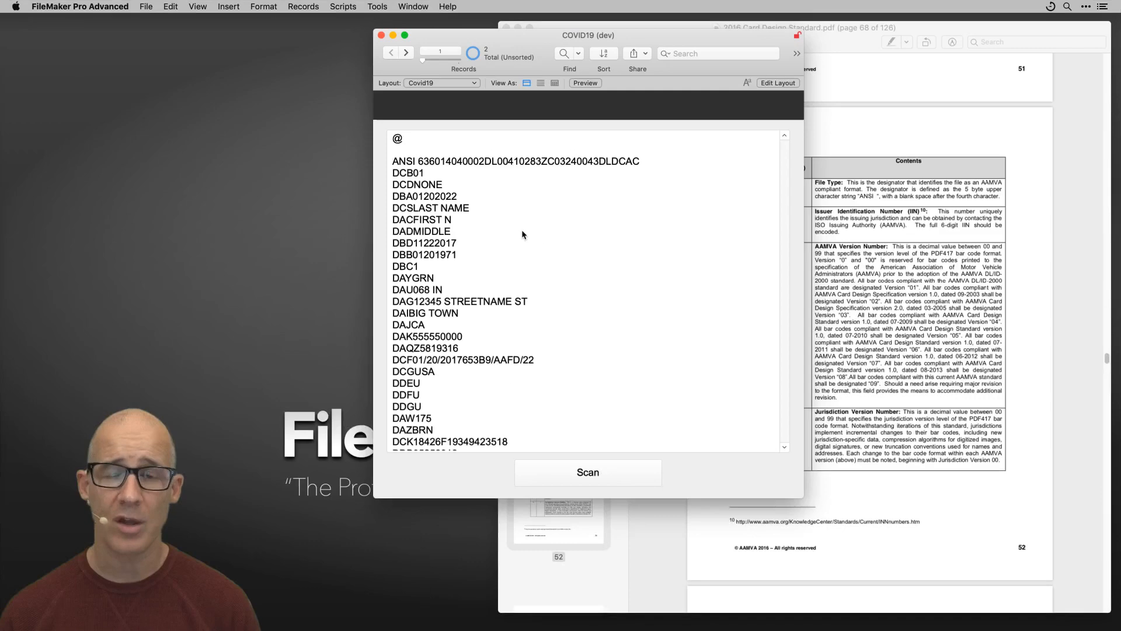
pyautogui.press('super+shift+d')
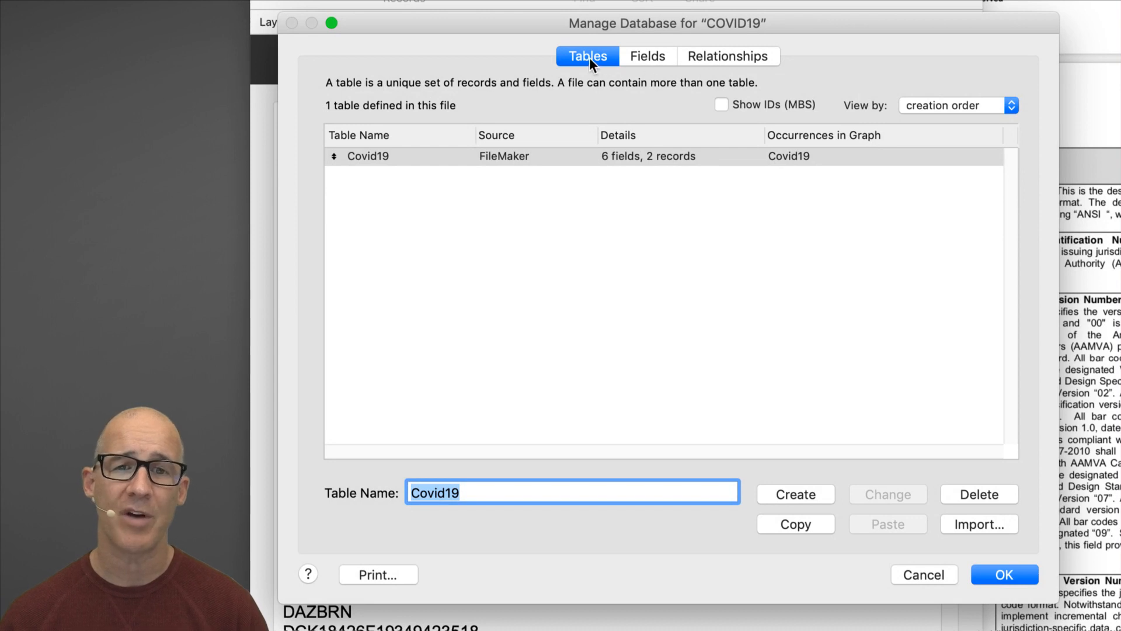
pyautogui.doubleClick(381, 158)
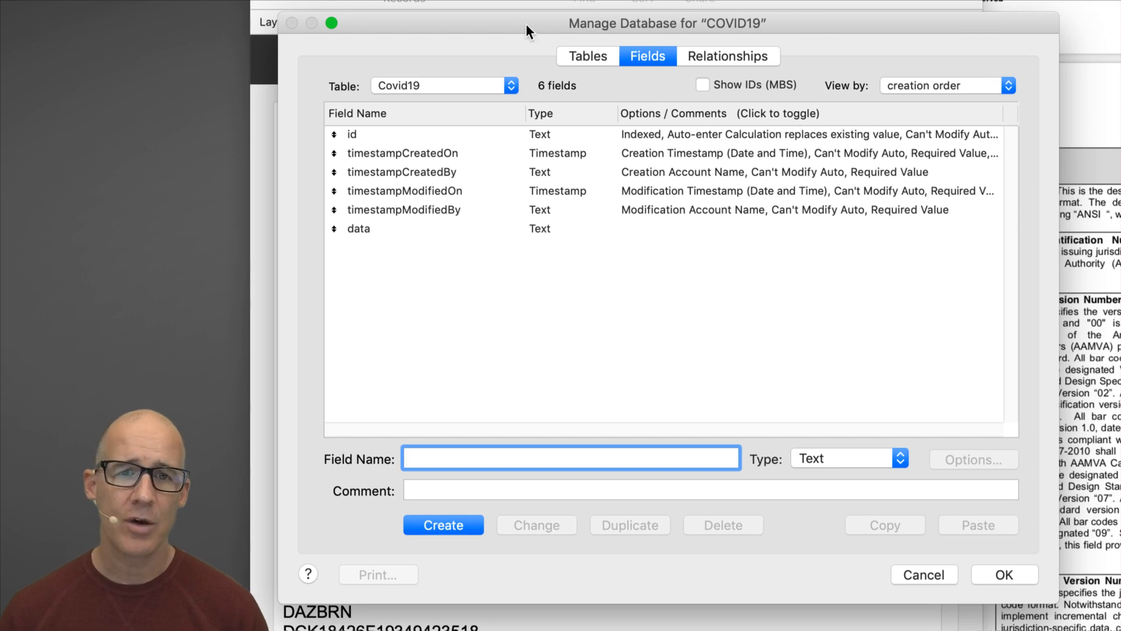
pyautogui.moveTo(528, 24); pyautogui.dragTo(717, 40)
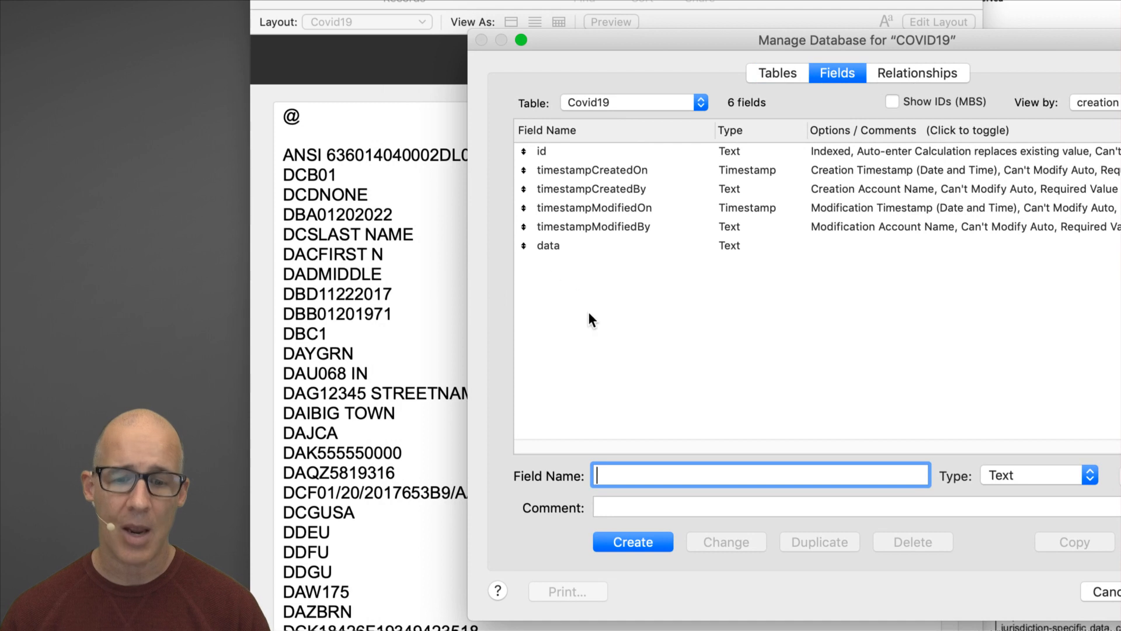
pyautogui.write('lastName')
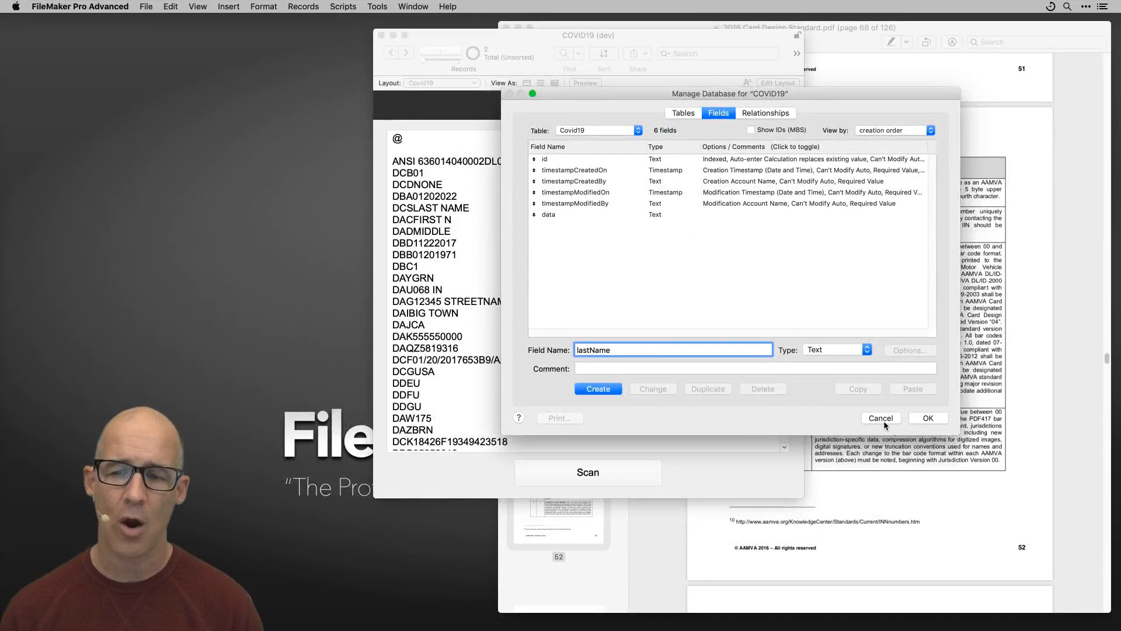
pyautogui.click(883, 418)
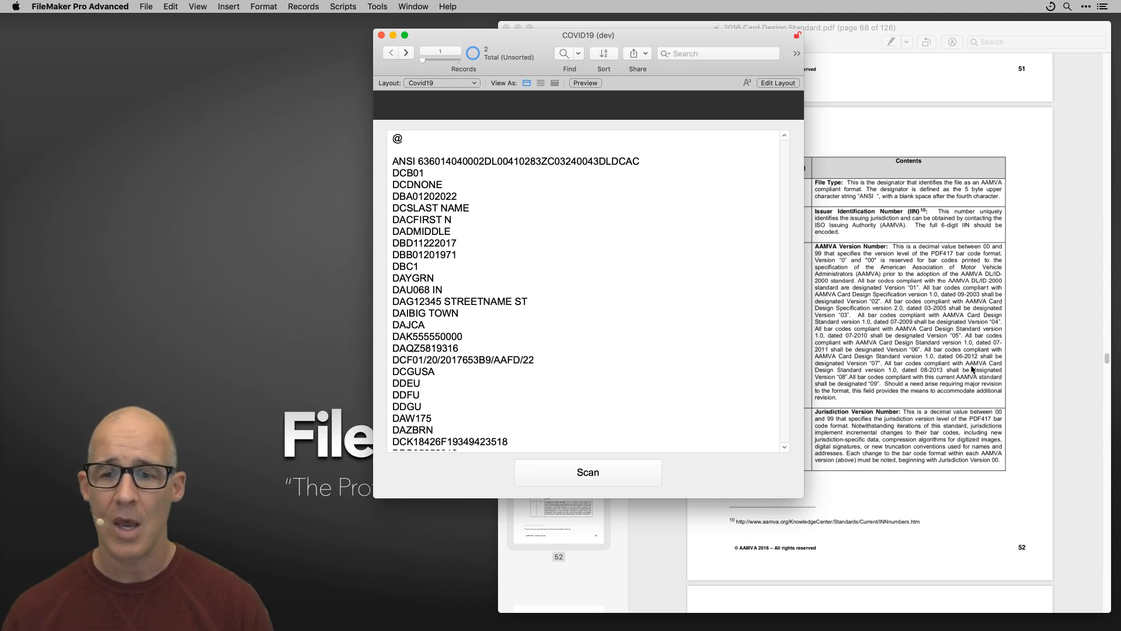
# Switch to the Preview window showing 2016 Card Design Standard.pdf.
pyautogui.click(981, 361)
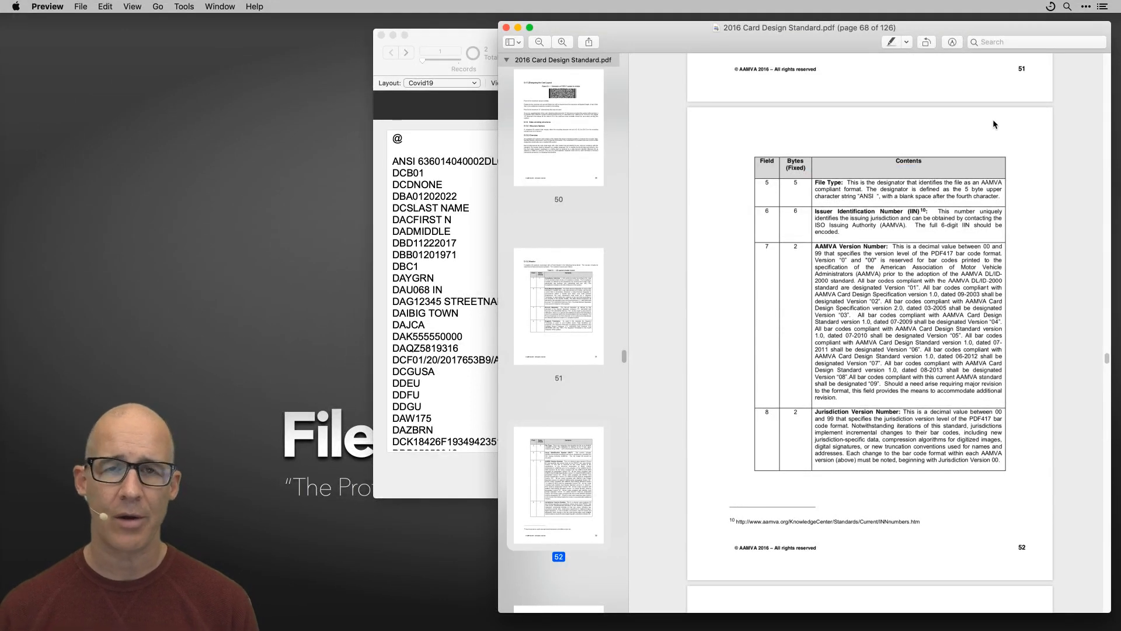
# Search the PDF for 'dcs' and go to the match on page 62.
pyautogui.click(1007, 43)
pyautogui.write('dcs')
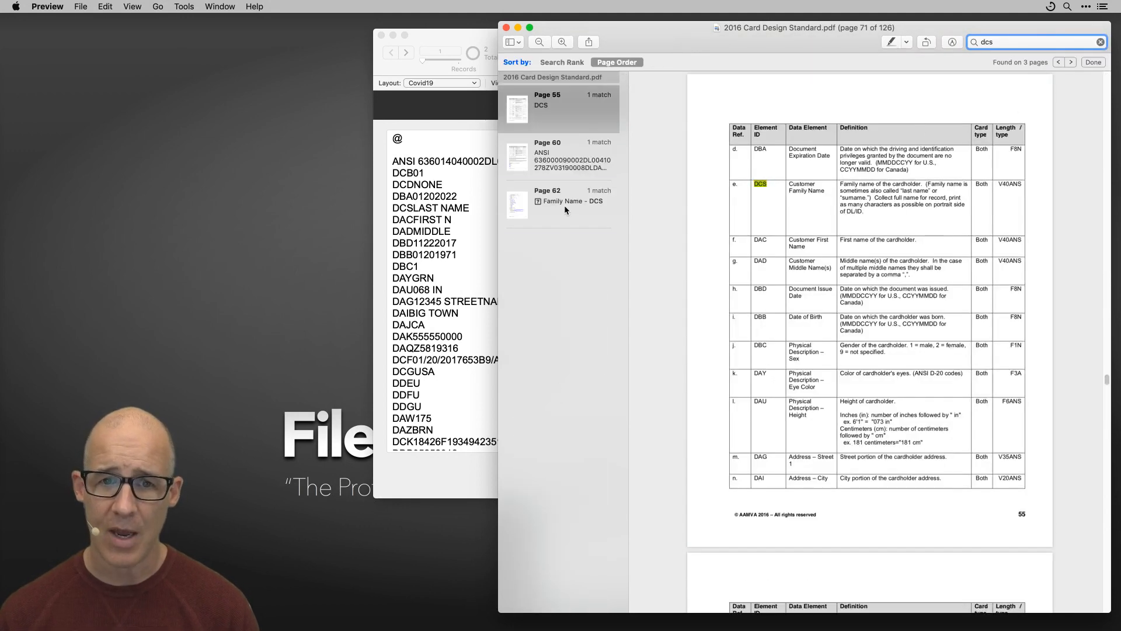
pyautogui.click(564, 207)
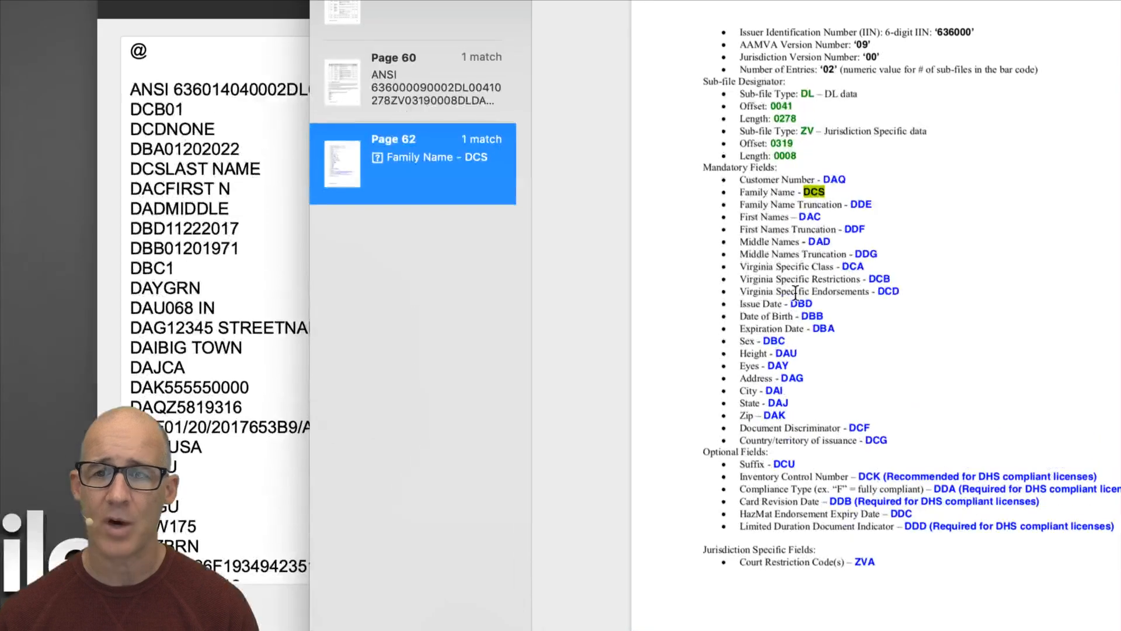
# Select the Mandatory Fields list from Customer Number down to Country/territory of issuance - DCG.
pyautogui.click(746, 206)
pyautogui.moveTo(728, 206); pyautogui.dragTo(767, 208)
pyautogui.moveTo(767, 169); pyautogui.dragTo(777, 169)
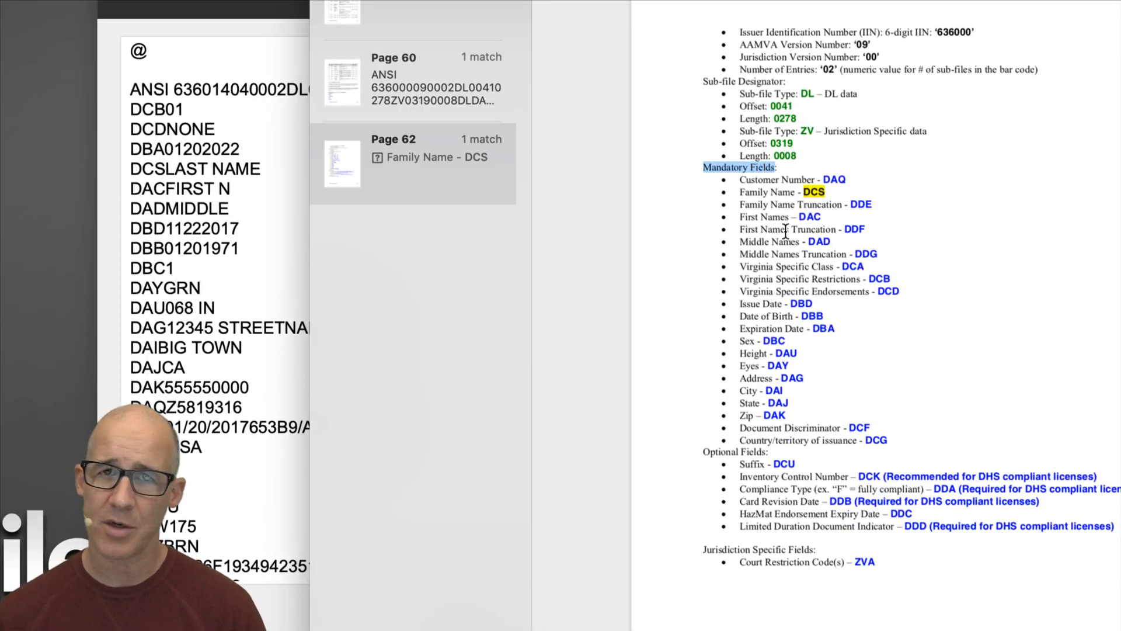
pyautogui.moveTo(739, 180); pyautogui.dragTo(891, 438)
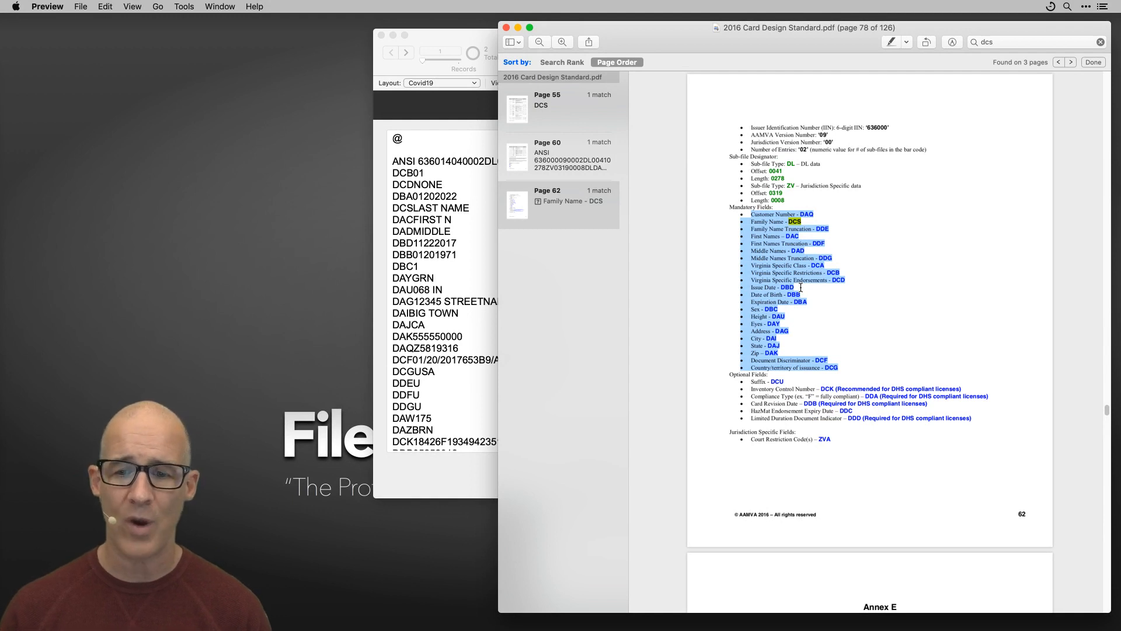
pyautogui.click(851, 279)
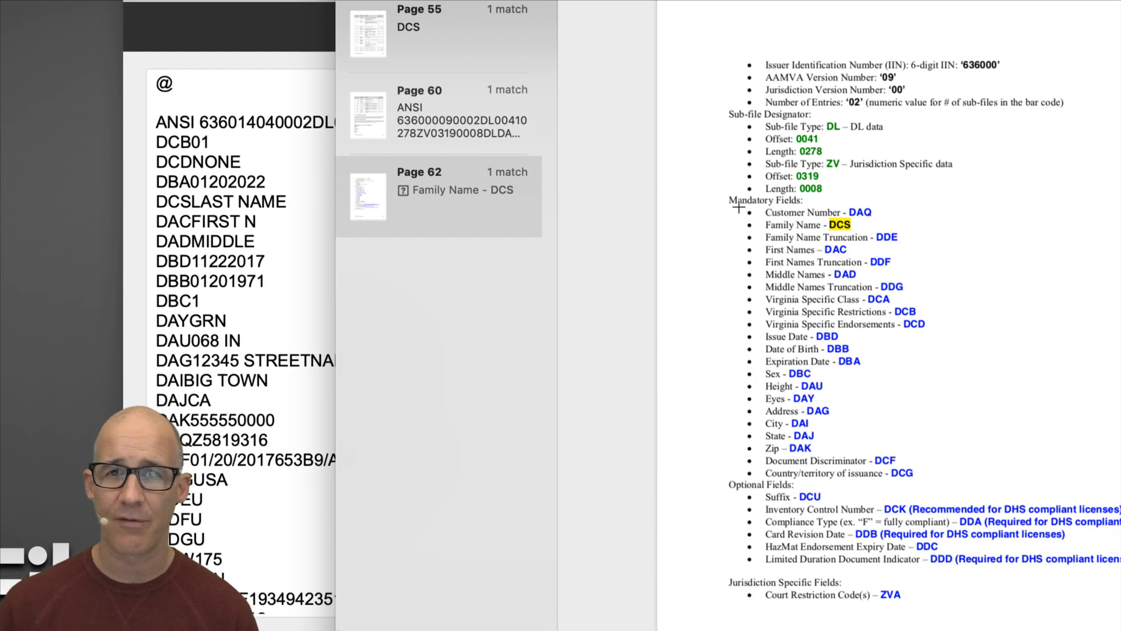
pyautogui.moveTo(737, 206); pyautogui.dragTo(787, 480)
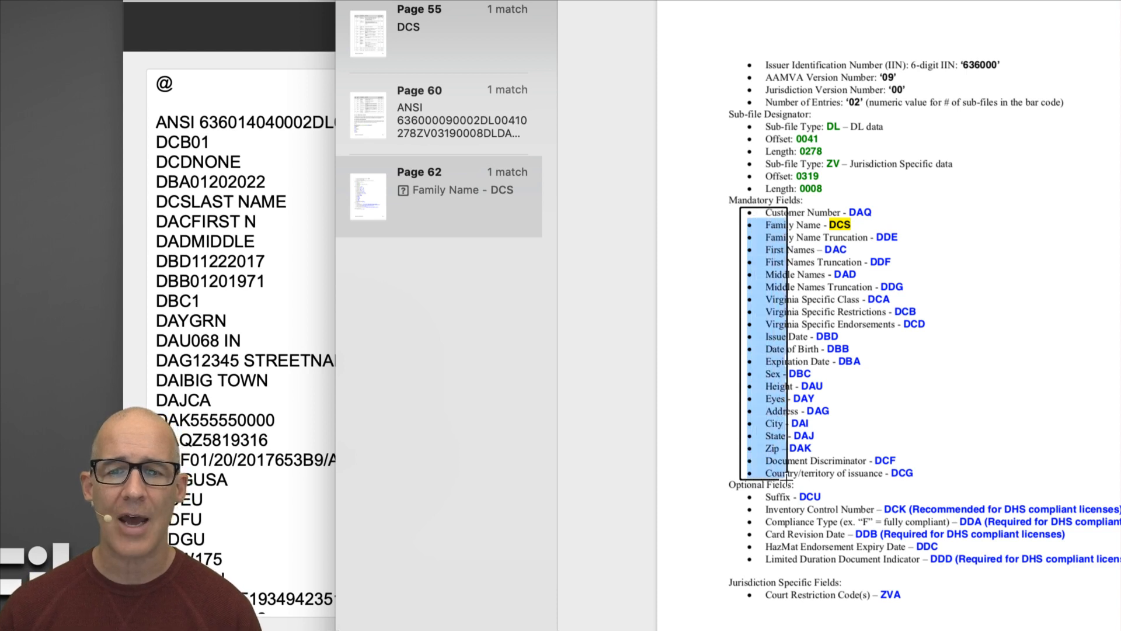
pyautogui.moveTo(787, 480)
pyautogui.mouseDown()
pyautogui.moveTo(891, 480)
pyautogui.moveTo(783, 480)
pyautogui.moveTo(859, 480)
pyautogui.moveTo(803, 483)
pyautogui.mouseUp()
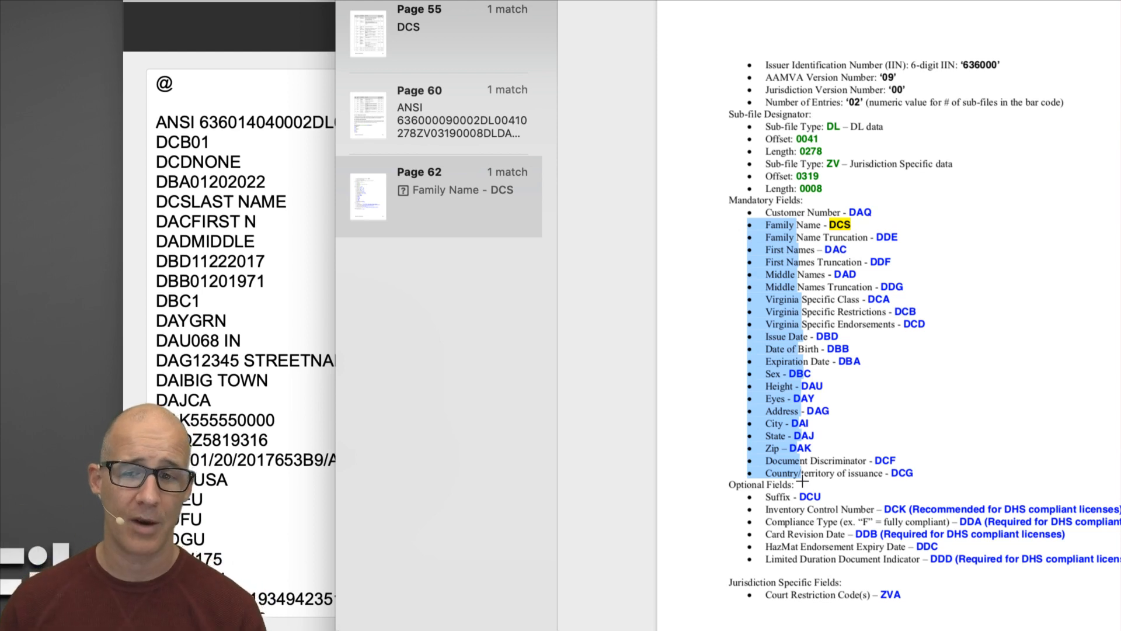
pyautogui.click(849, 334)
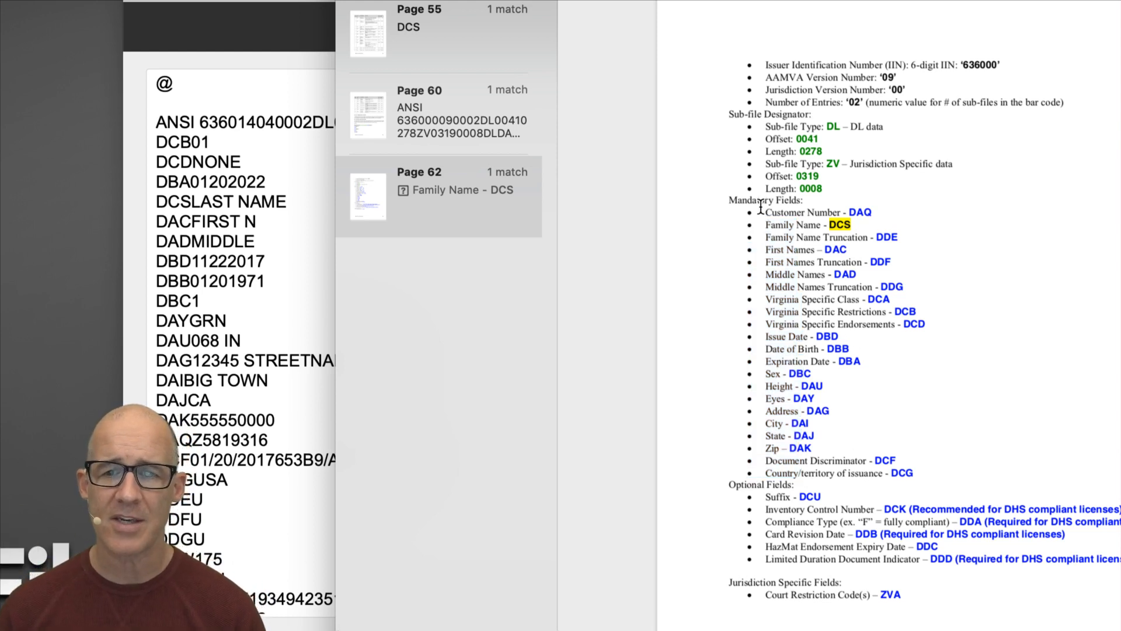
pyautogui.moveTo(762, 209); pyautogui.dragTo(922, 457)
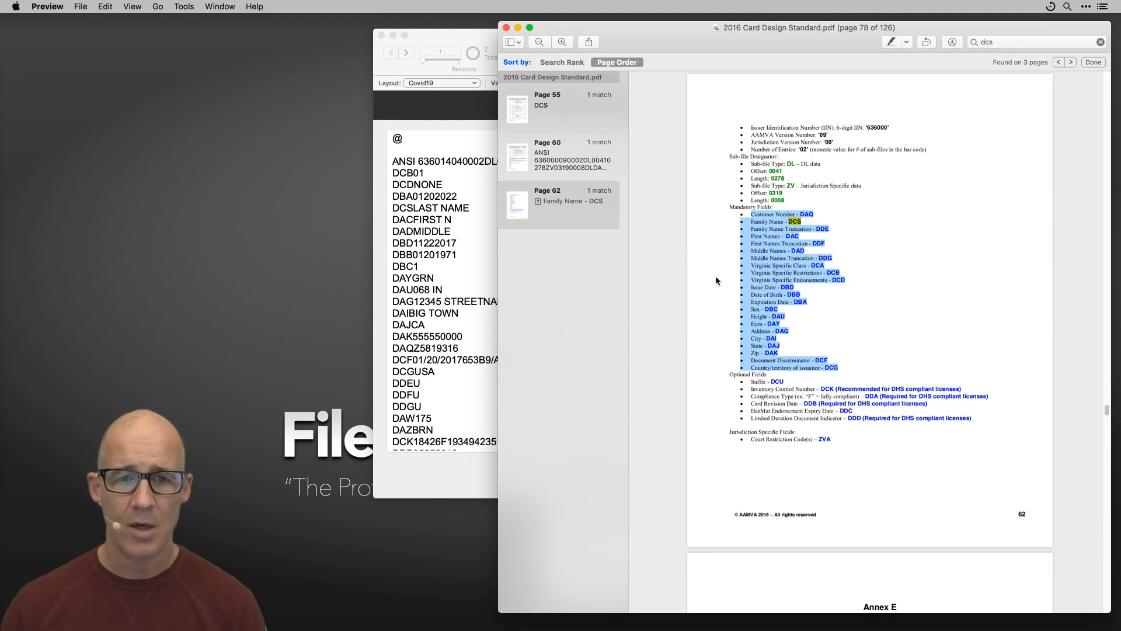
pyautogui.press('super+Tab')
# Paste the copied mandatory field list into a new untitled VS Code file.
pyautogui.click(652, 324)
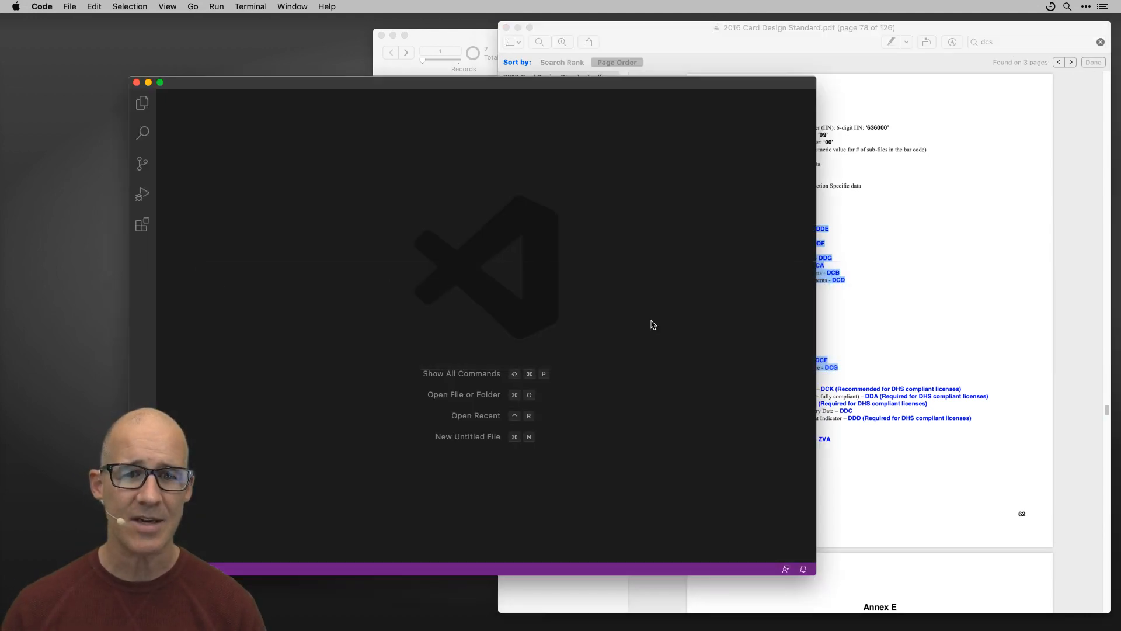
pyautogui.moveTo(576, 85); pyautogui.dragTo(683, 66)
pyautogui.press('super+n')
pyautogui.write('Customer Number – DAQ ☐ Family Name – DCS ☐ Family Name Truncation – DDE ☐ First Names – DAC ☐ First Names Truncation – DDF ☐ Middle Names – DAD ☐ Middle Names Truncation – DDG ☐ Virginia Specific Class – DCA ☐ Virginia Specific Restrictions – DCB ☐ Virginia Specific Endorsements – DCD ☐ Issue Date – DBD ☐ Date of Birth – DBB ☐ Expiration Date – DBA ☐ Sex – DBC ☐ Height – DAU ☐ Eyes – DAY ☐ Address – DAG ☐ City – DAI ☐ State – DAJ ☐ Zip – DAK ☐ Document Discriminator – DCF ☐ Country/territory of issuance – DCG')
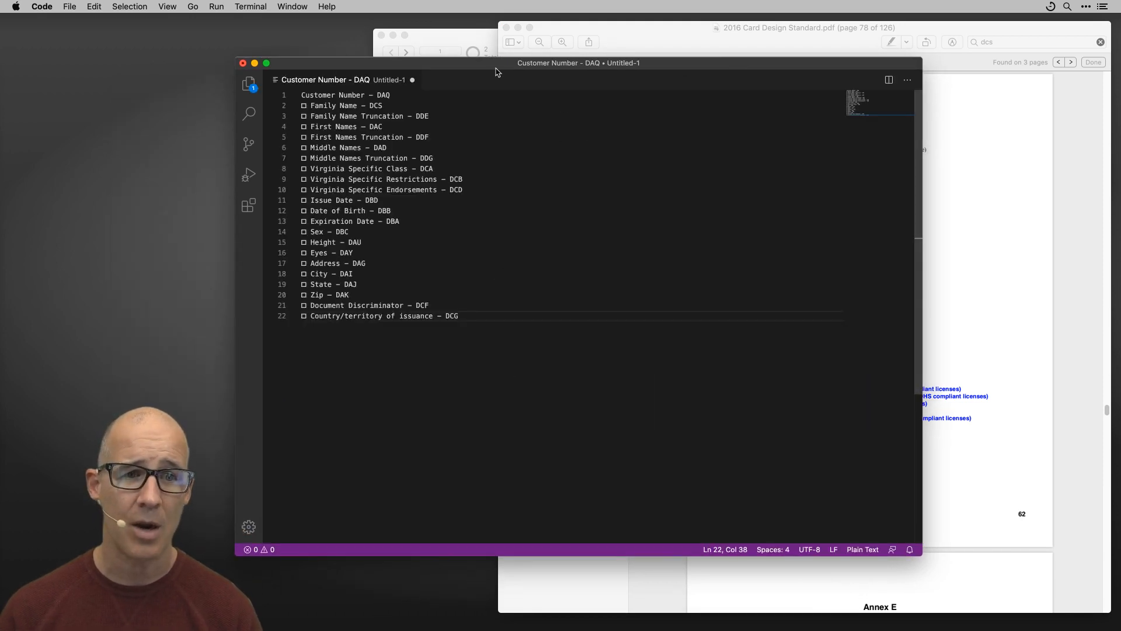
pyautogui.moveTo(503, 71); pyautogui.dragTo(554, 76)
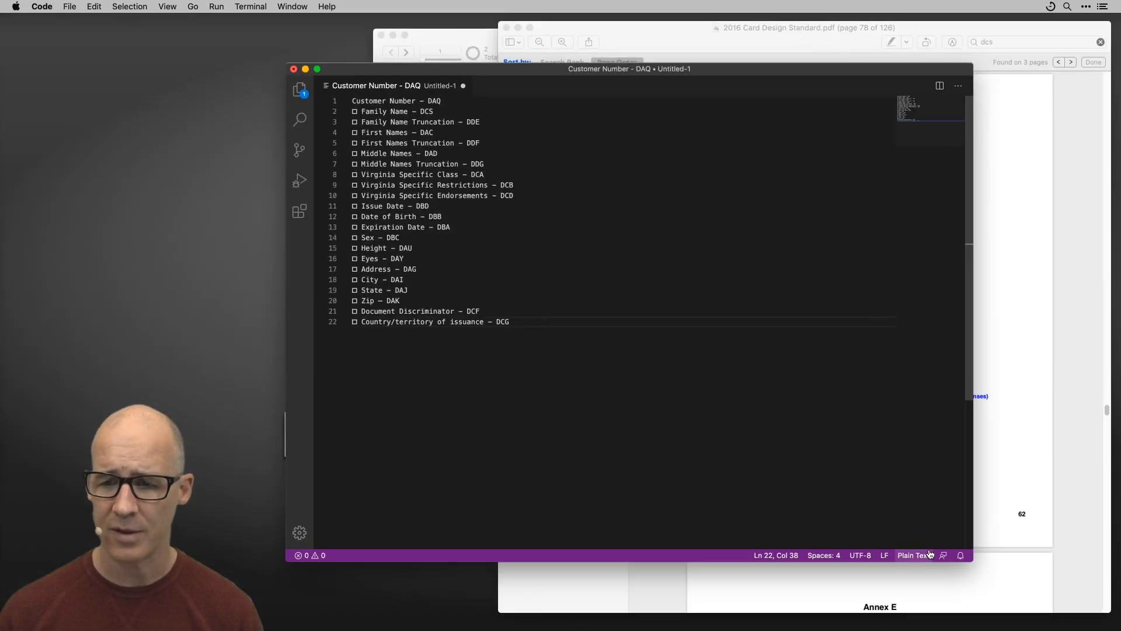
pyautogui.moveTo(972, 560); pyautogui.dragTo(757, 410)
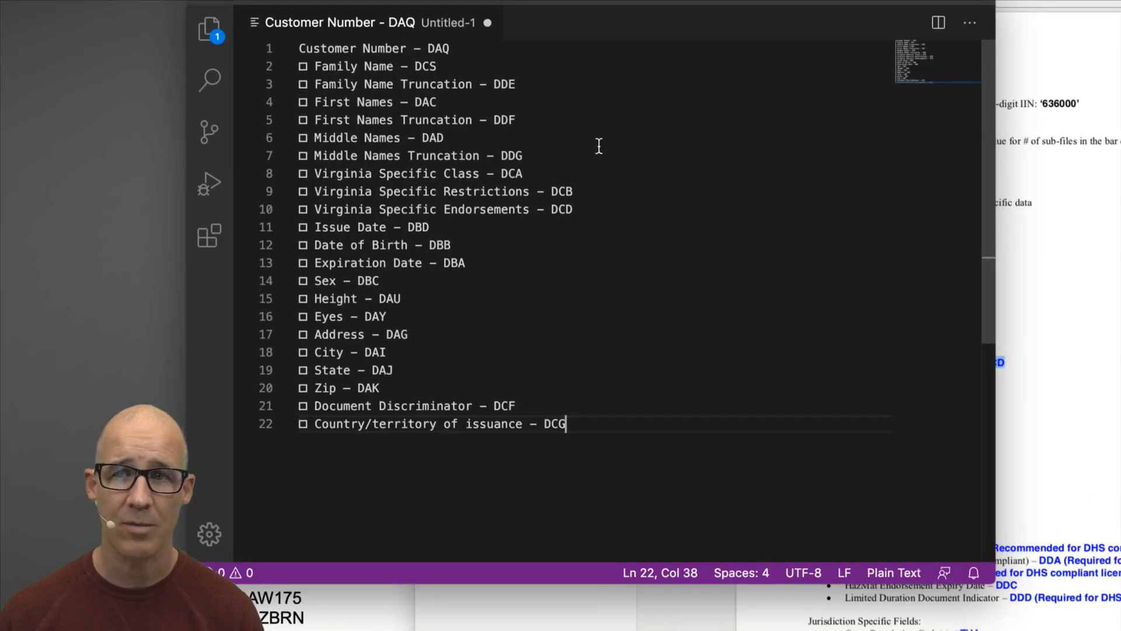
pyautogui.moveTo(590, 18); pyautogui.dragTo(654, 19)
# Remove the box bullet from every line with an empty Replace All.
pyautogui.moveTo(378, 89); pyautogui.dragTo(358, 88)
pyautogui.press('super+c')
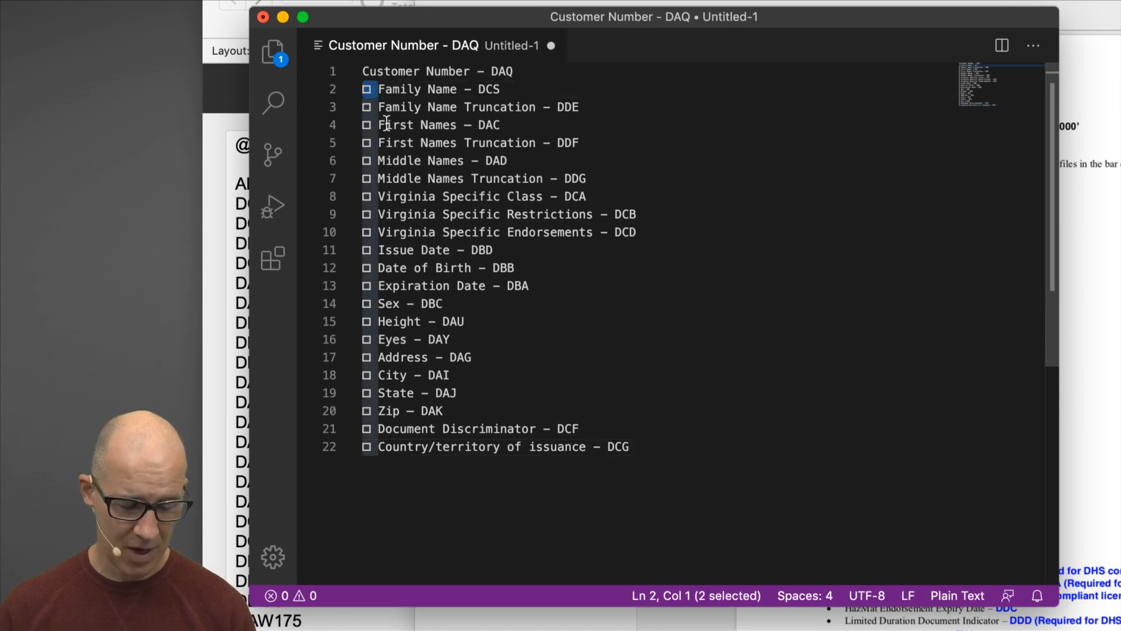
pyautogui.press('BackSpace')
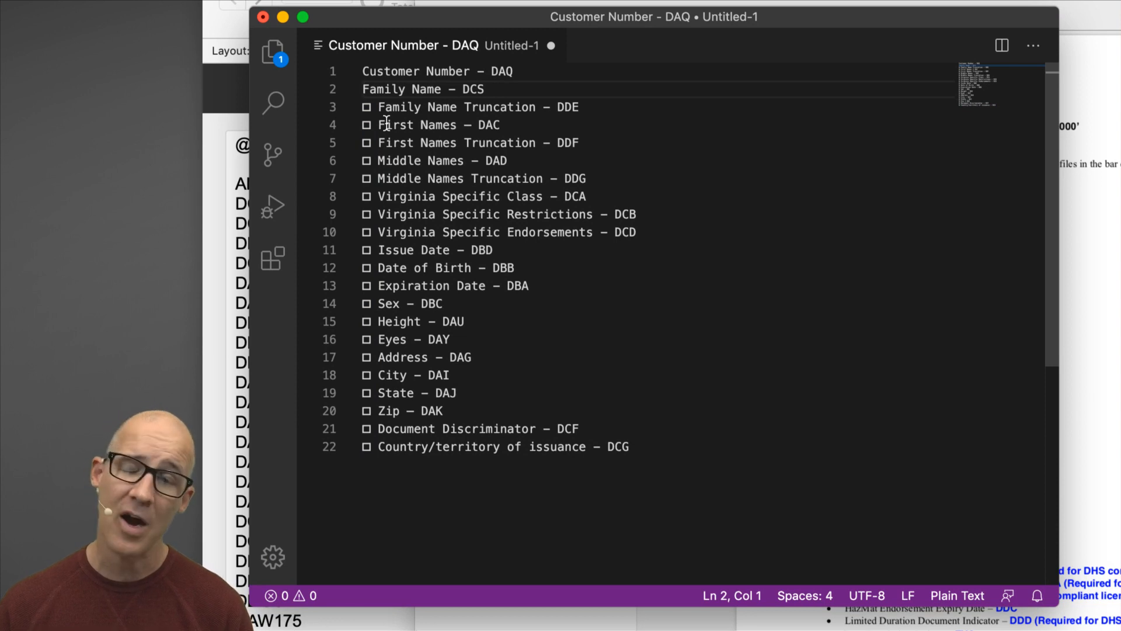
pyautogui.press('super+alt+f')
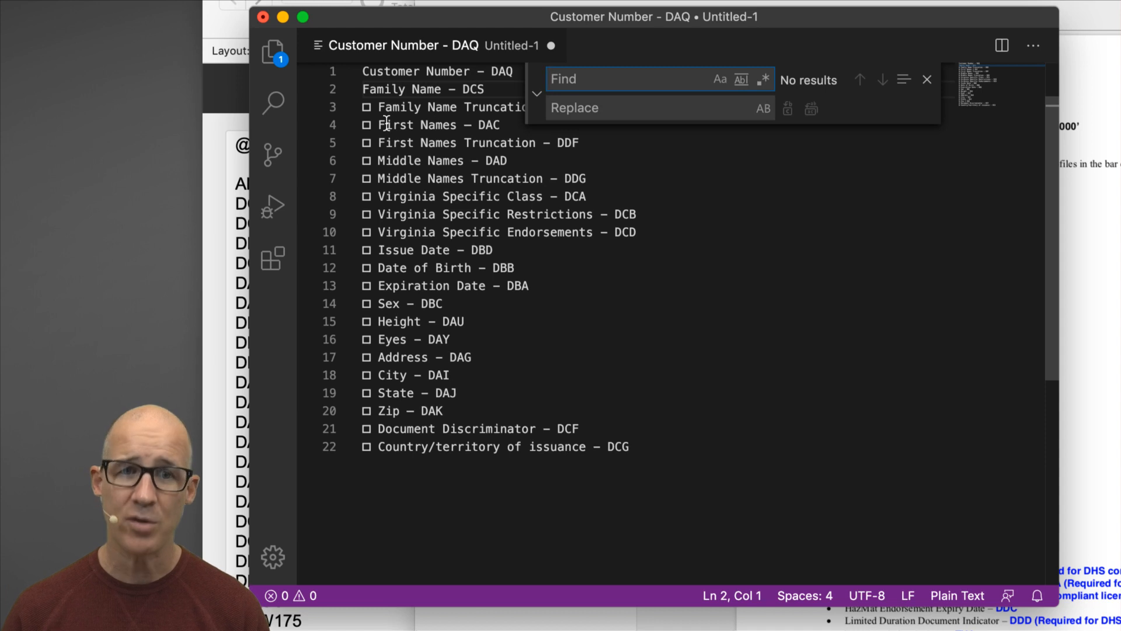
pyautogui.press('super+v')
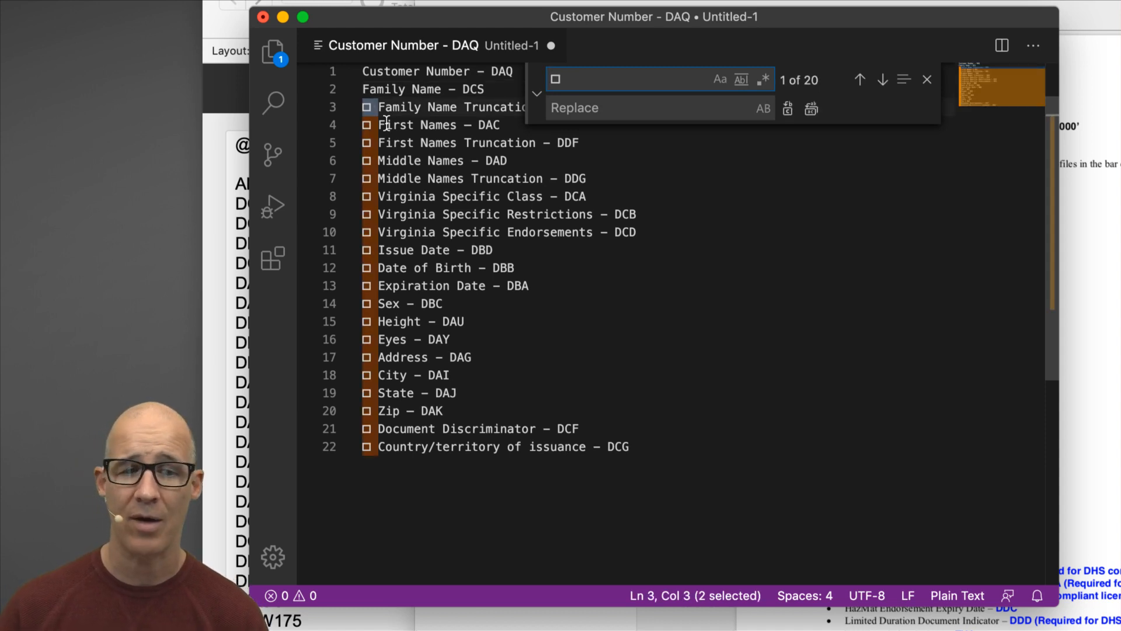
pyautogui.click(557, 107)
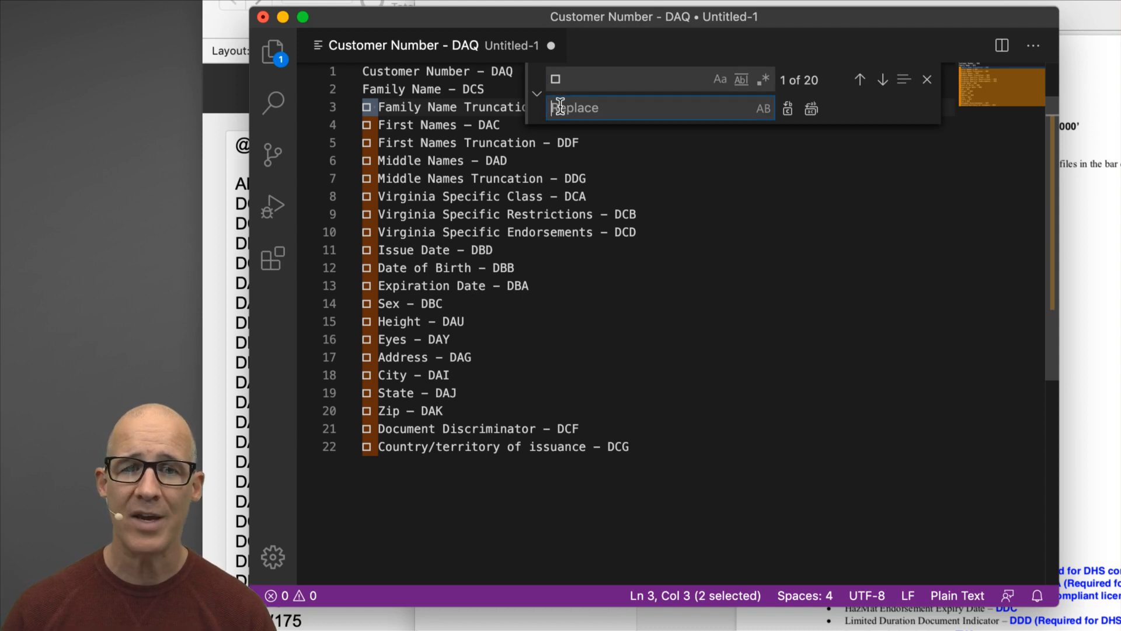
pyautogui.click(814, 109)
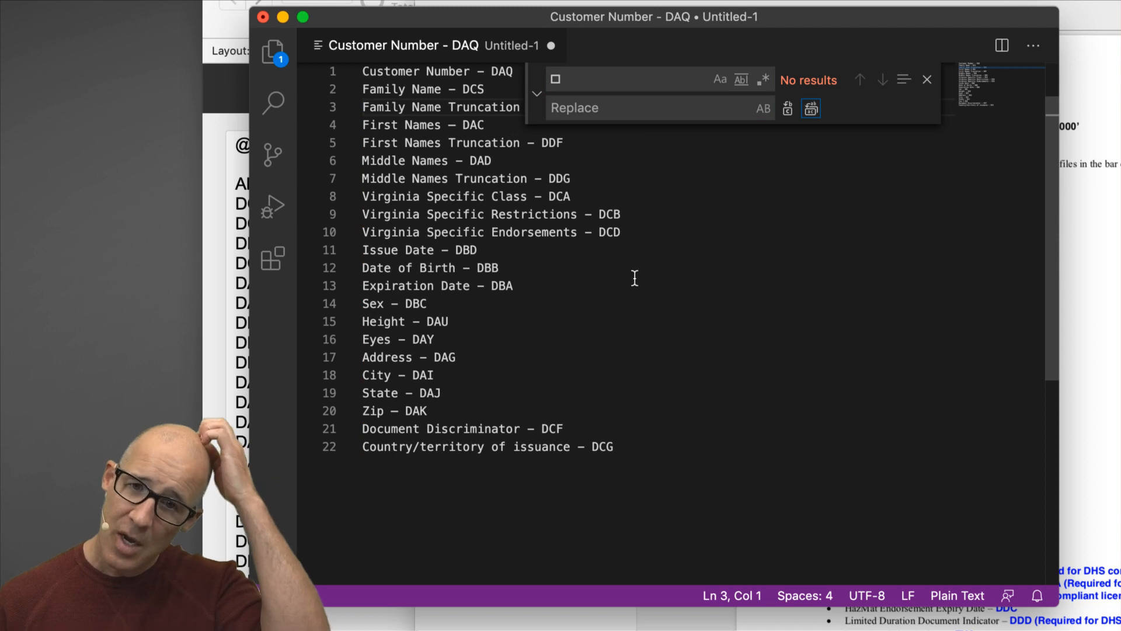
pyautogui.click(927, 82)
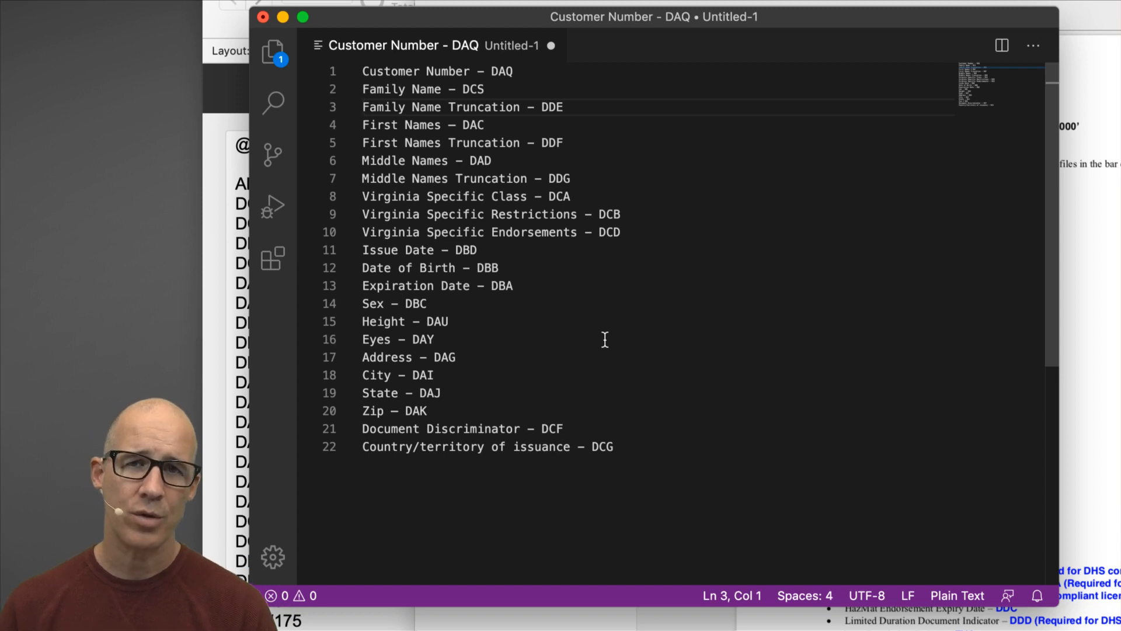
pyautogui.moveTo(470, 70); pyautogui.dragTo(362, 70)
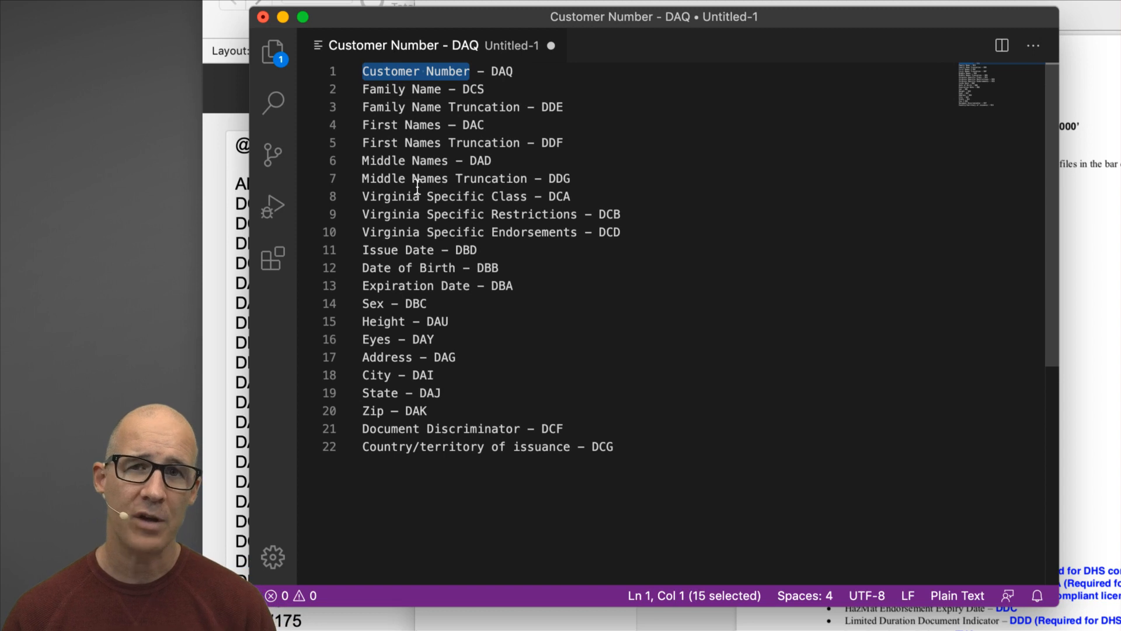
pyautogui.doubleClick(500, 70)
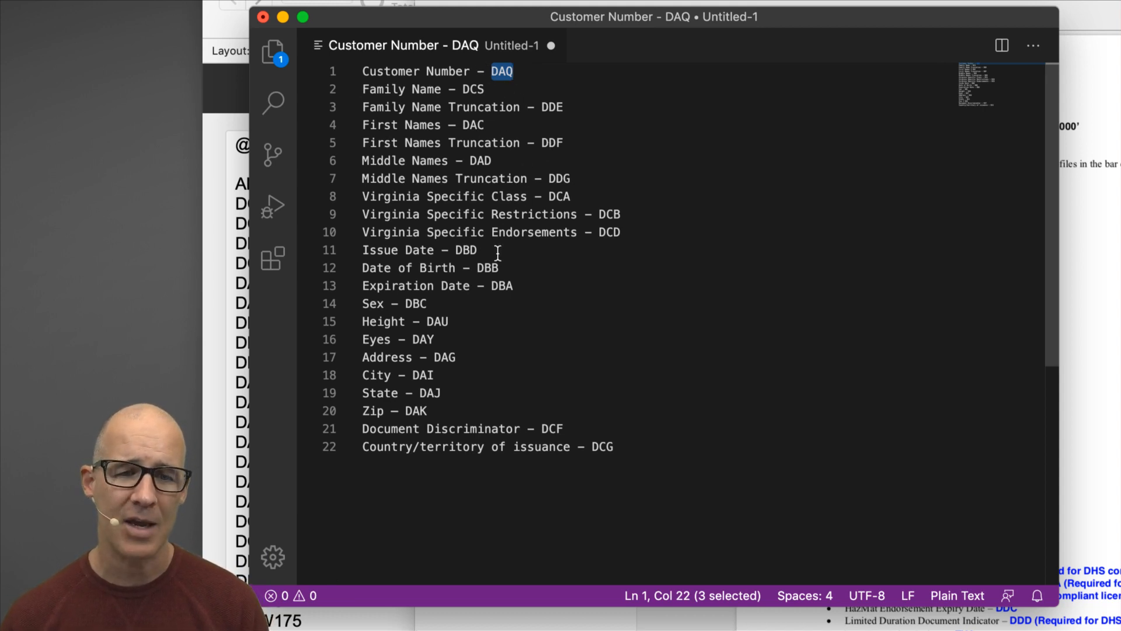
pyautogui.click(478, 90)
pyautogui.moveTo(478, 72); pyautogui.dragTo(513, 71)
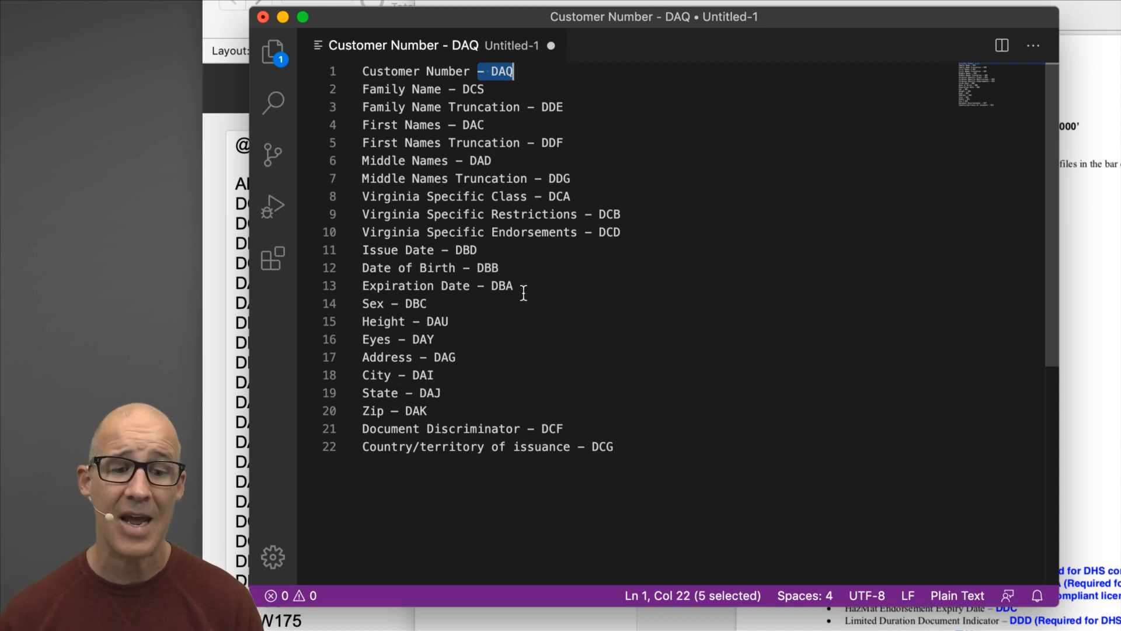
pyautogui.click(527, 197)
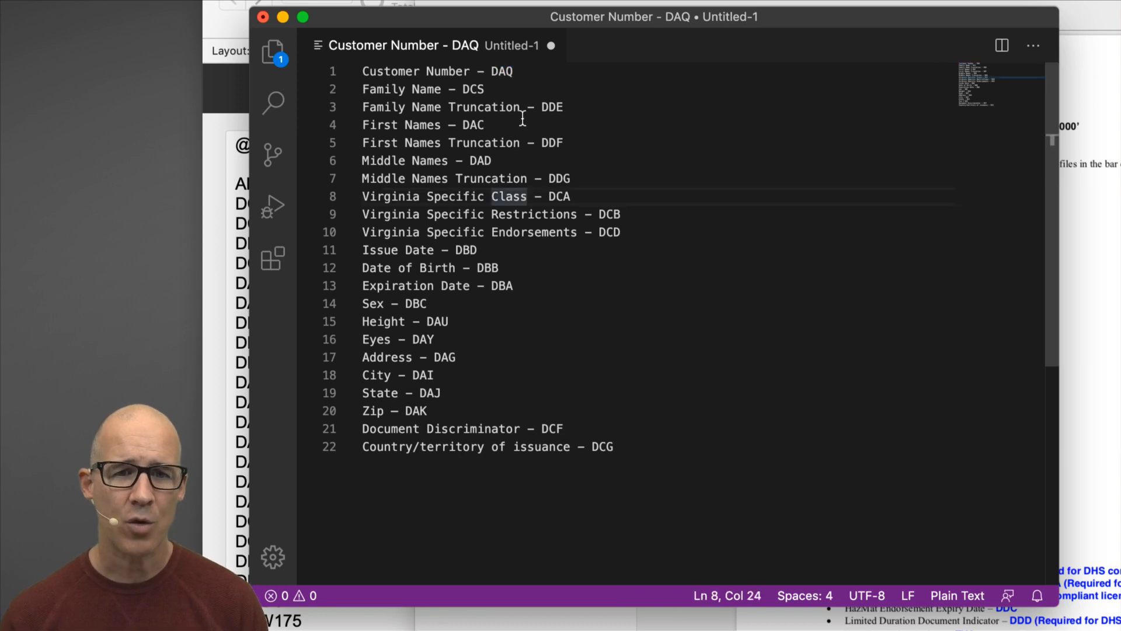
pyautogui.moveTo(491, 71); pyautogui.dragTo(514, 70)
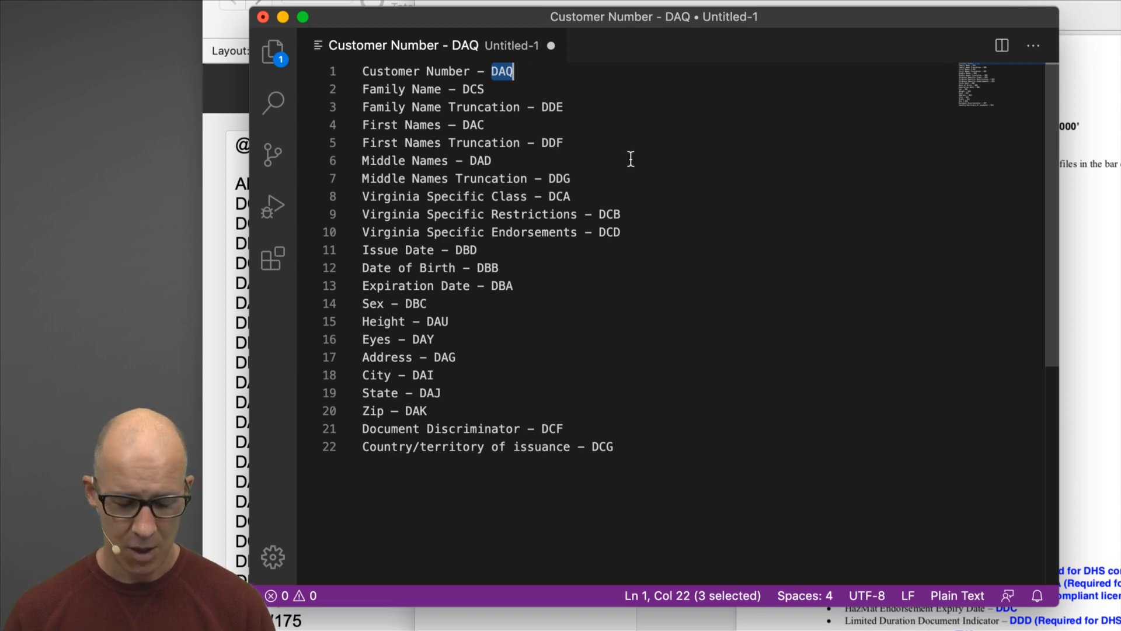
# Search the list for the '- ' separators between each field name and its code.
pyautogui.press('super+alt+f')
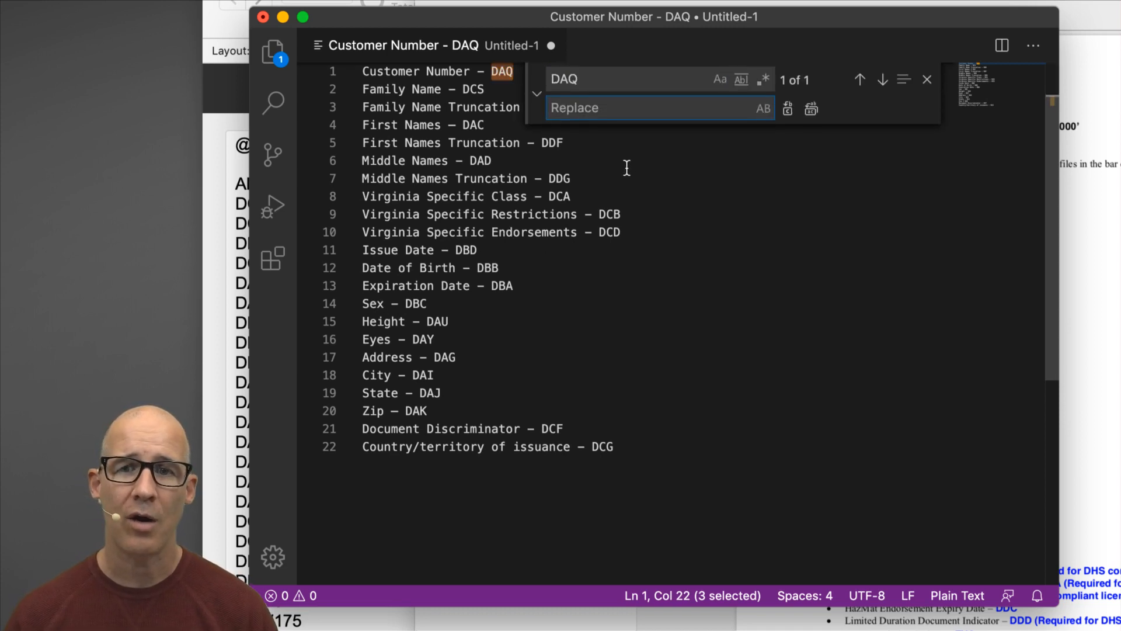
pyautogui.click(596, 77)
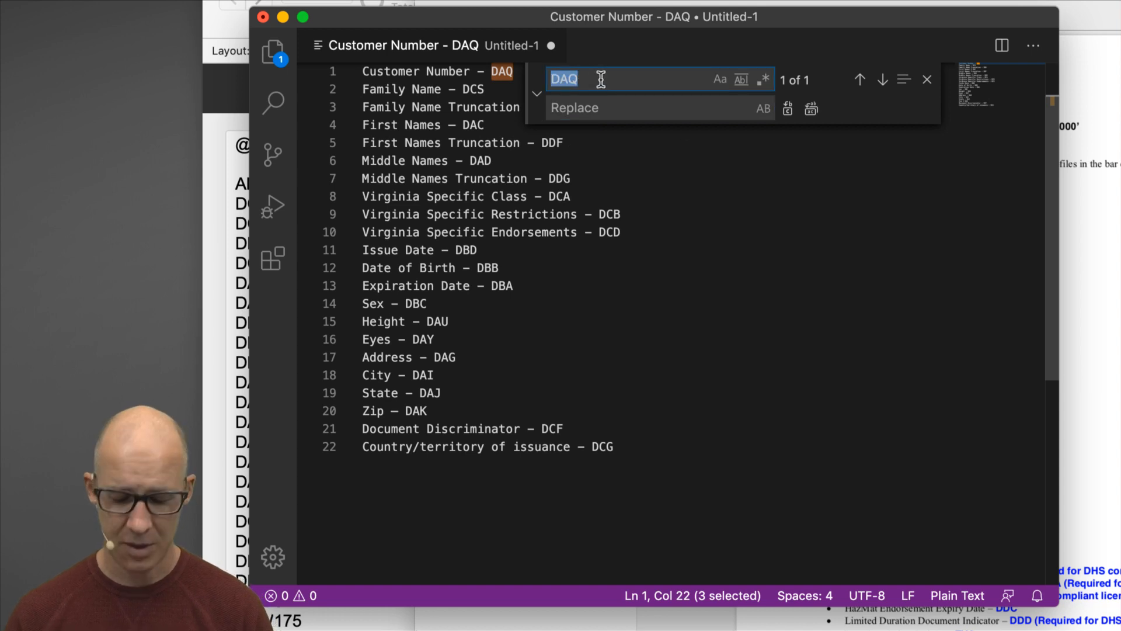
pyautogui.press('BackSpace')
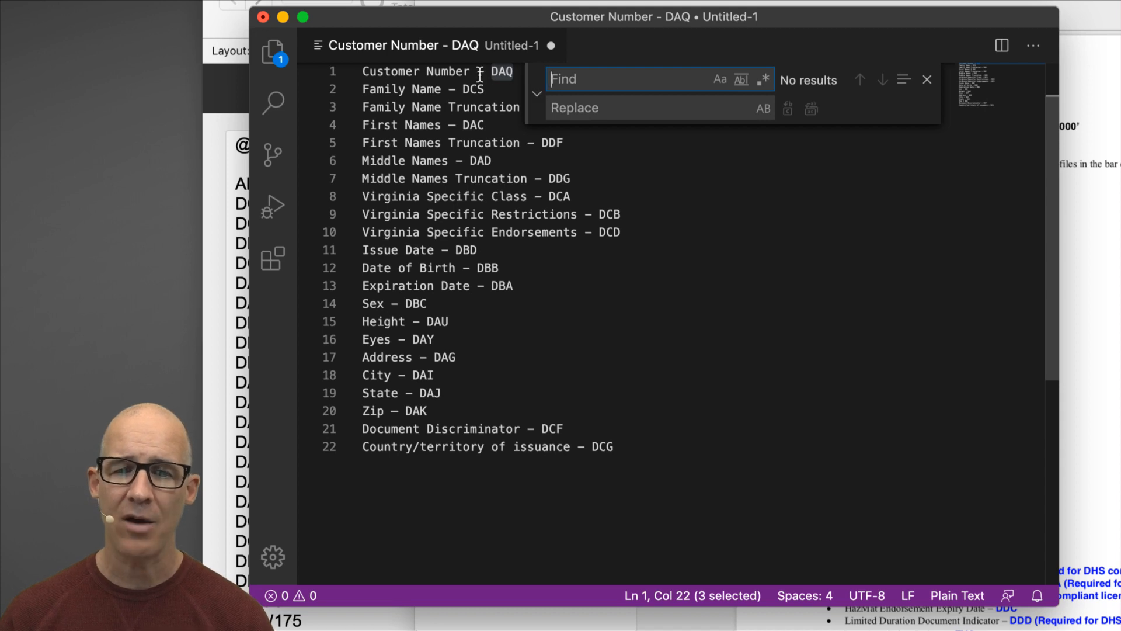
pyautogui.moveTo(470, 72); pyautogui.dragTo(490, 73)
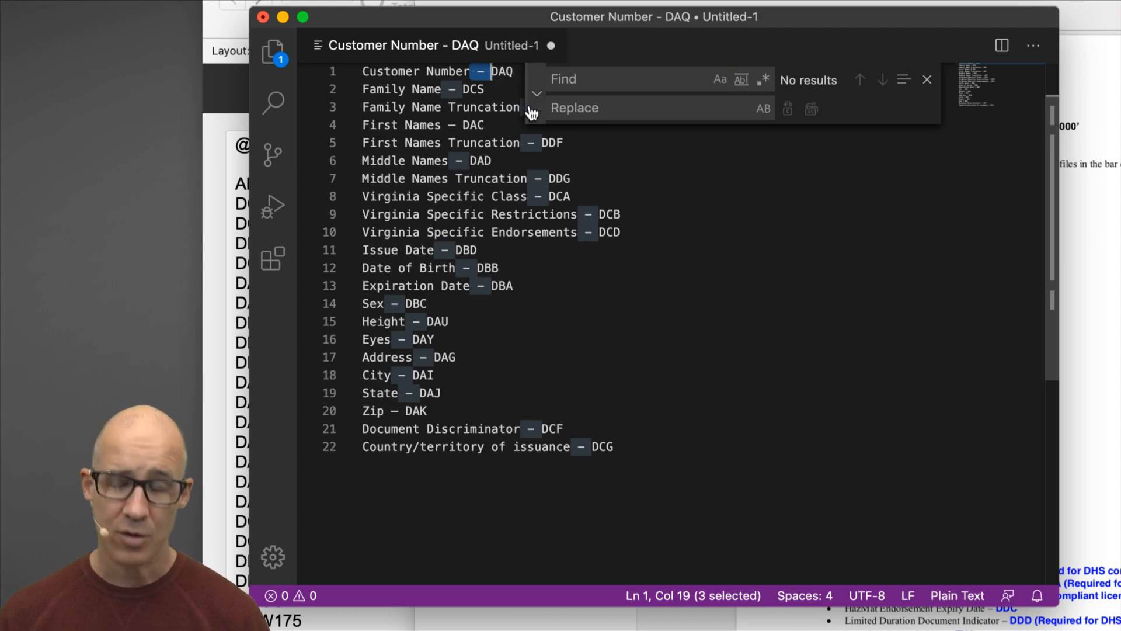
pyautogui.click(568, 79)
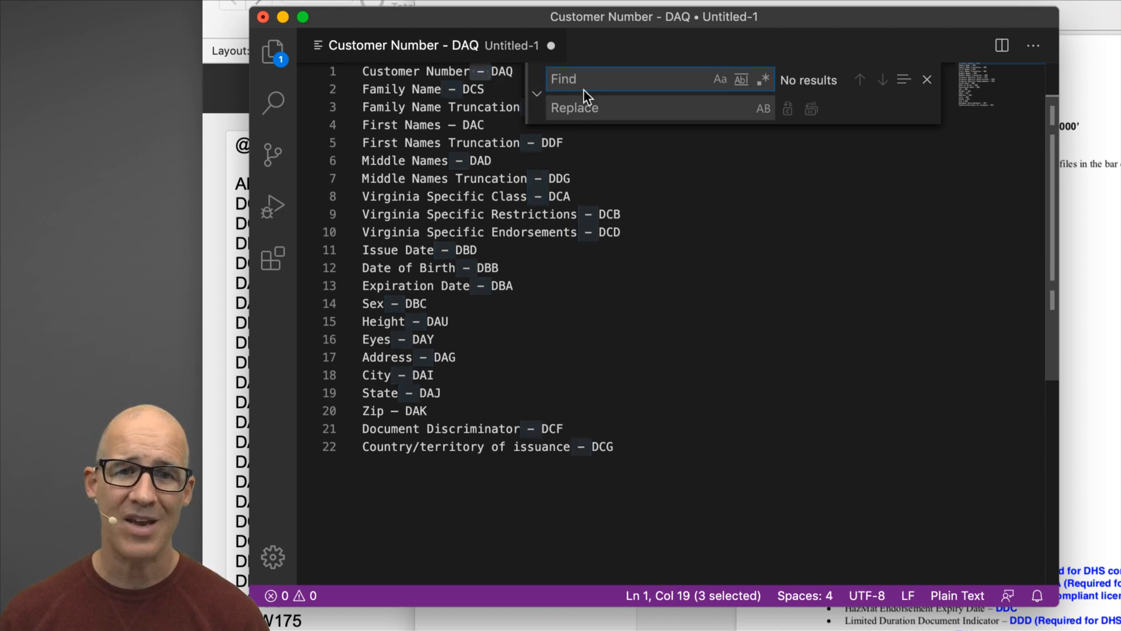
pyautogui.write('-')
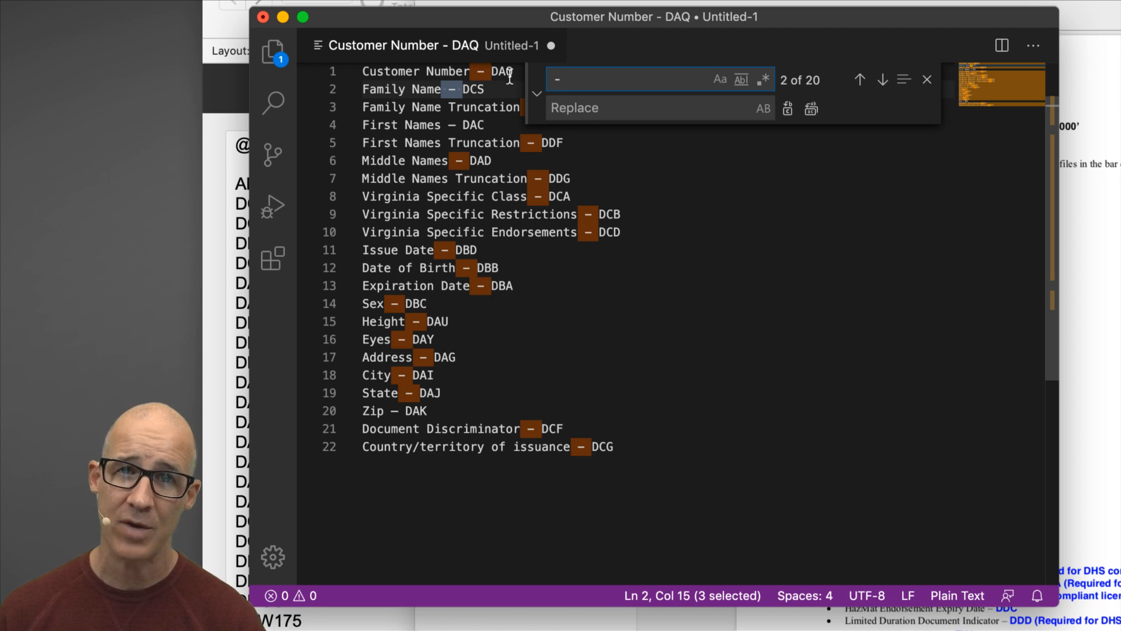
# Replace every regex '- ...' dash-and-code ending with nothing.
pyautogui.click(764, 80)
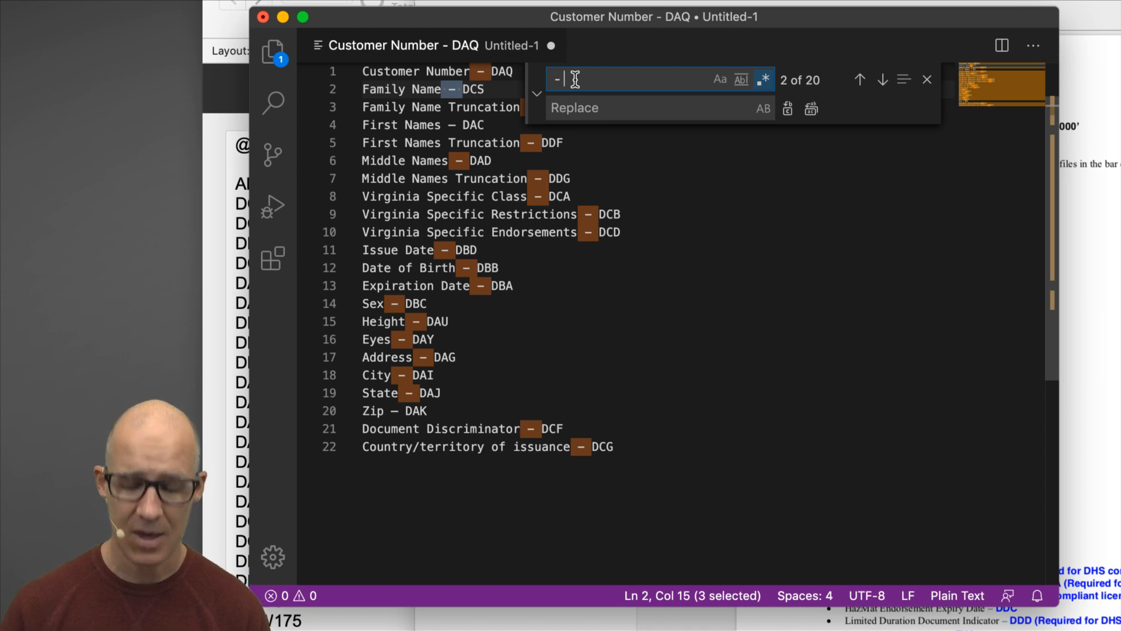
pyautogui.write('...')
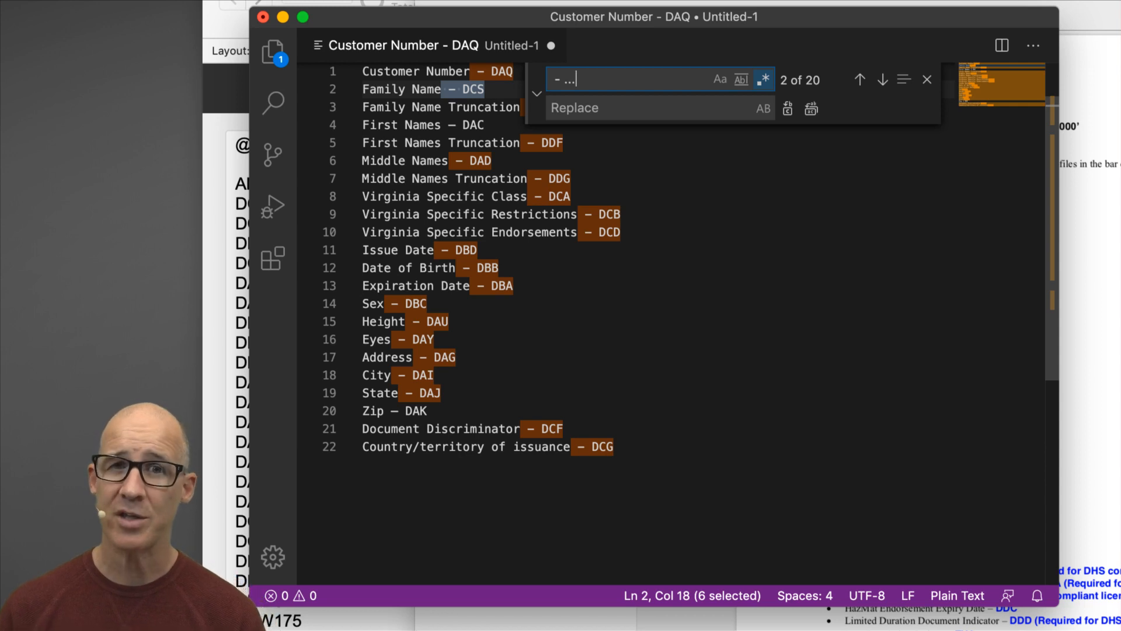
pyautogui.press('BackSpace')
pyautogui.press('BackSpace')
pyautogui.write('*')
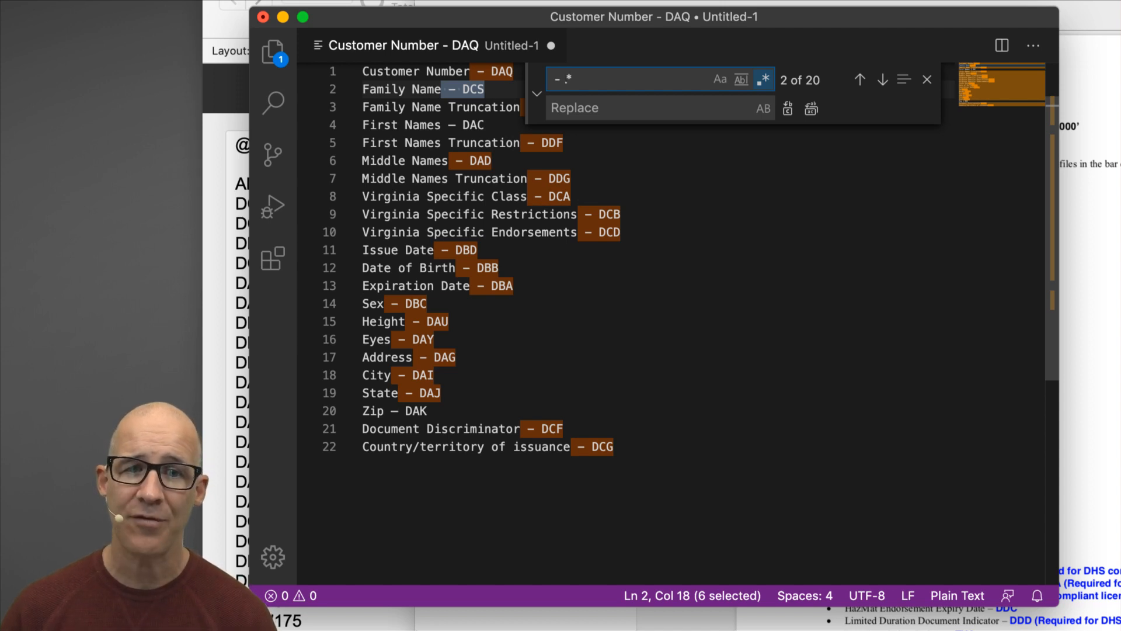
pyautogui.press('Right')
pyautogui.press('Right')
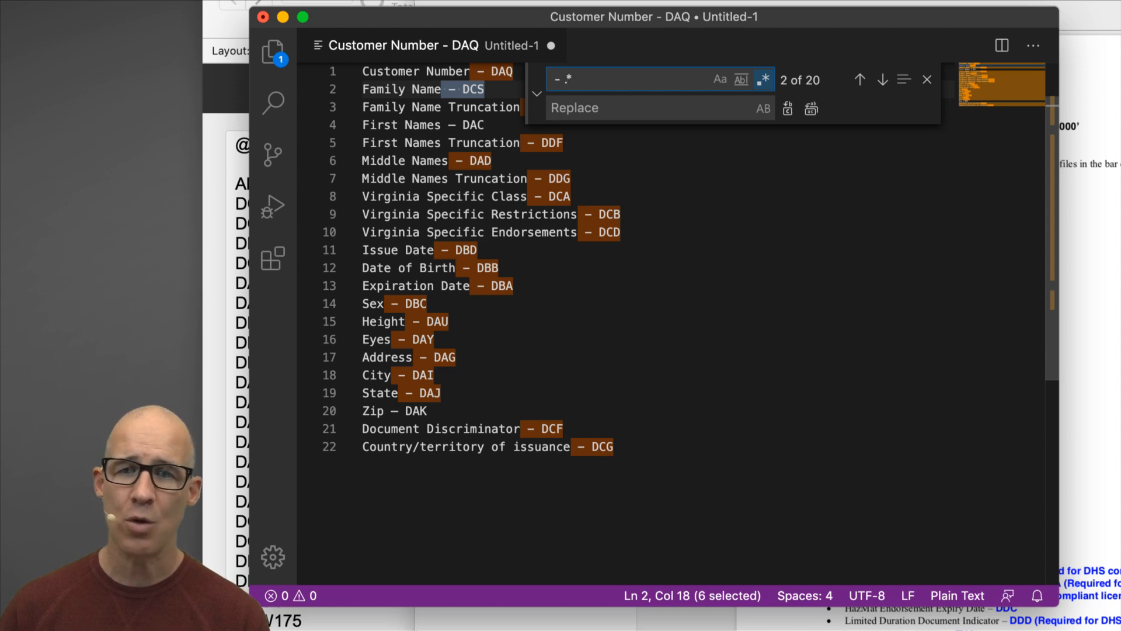
pyautogui.hotkey('shift', 'Right')
pyautogui.press('Left')
pyautogui.press('Delete')
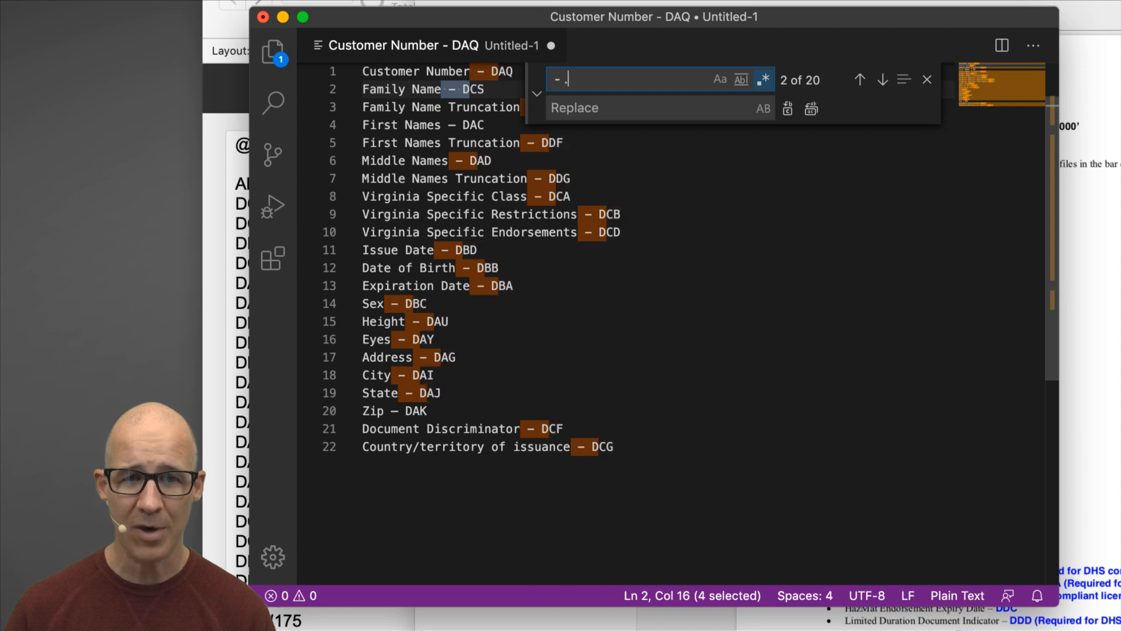
pyautogui.write('..')
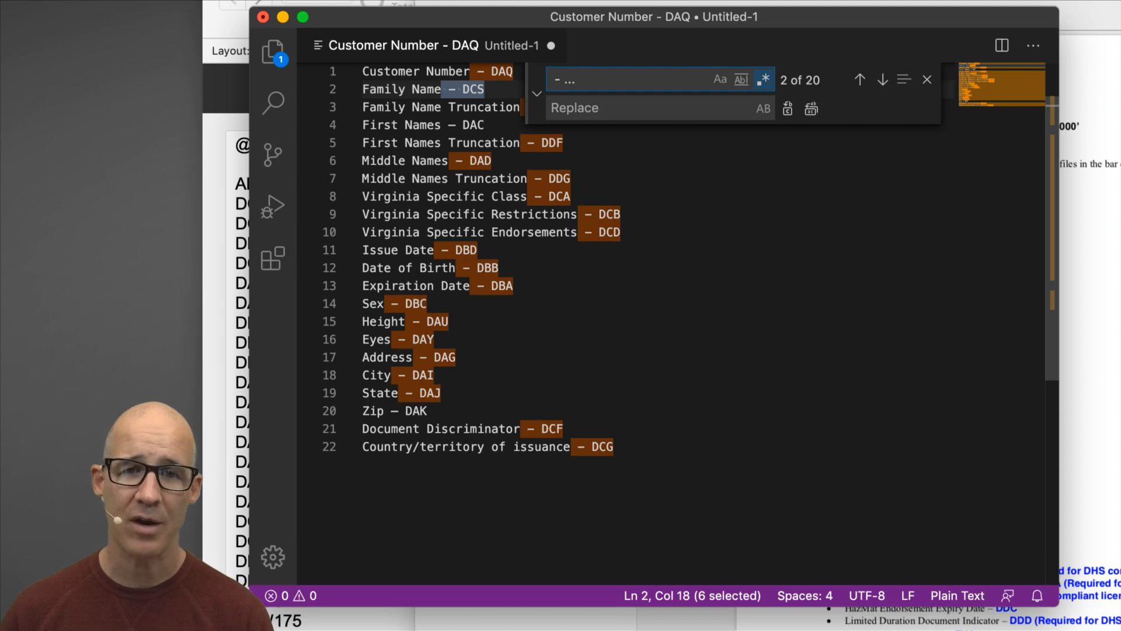
pyautogui.click(562, 105)
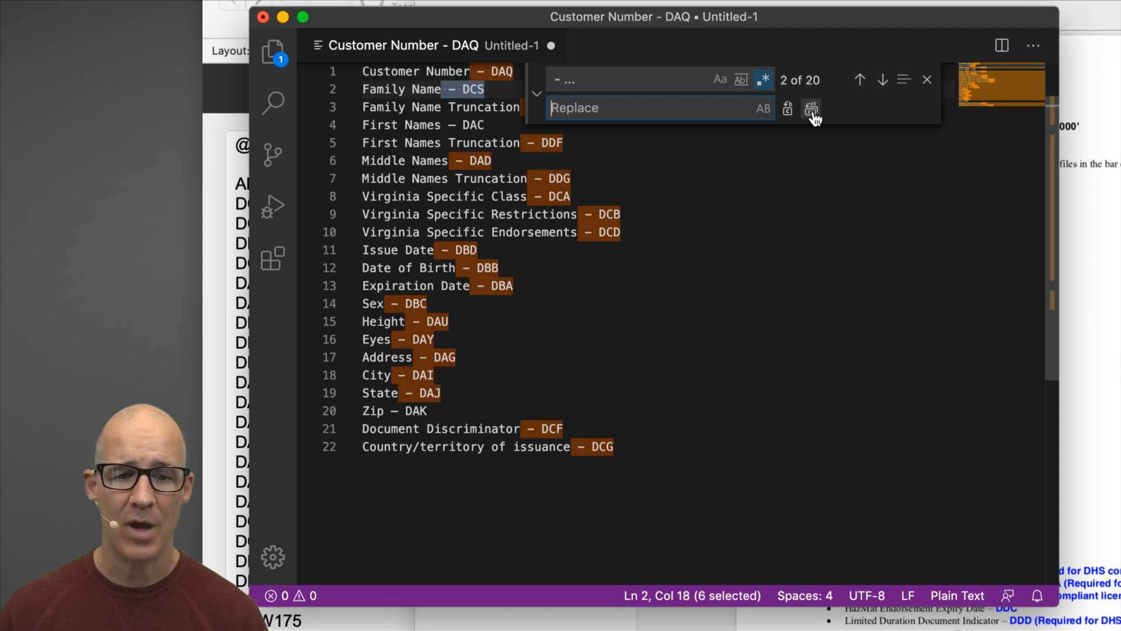
pyautogui.click(812, 110)
# Manually delete the leftover dash and DAK after Zip and dash and DAC after First Names.
pyautogui.click(927, 80)
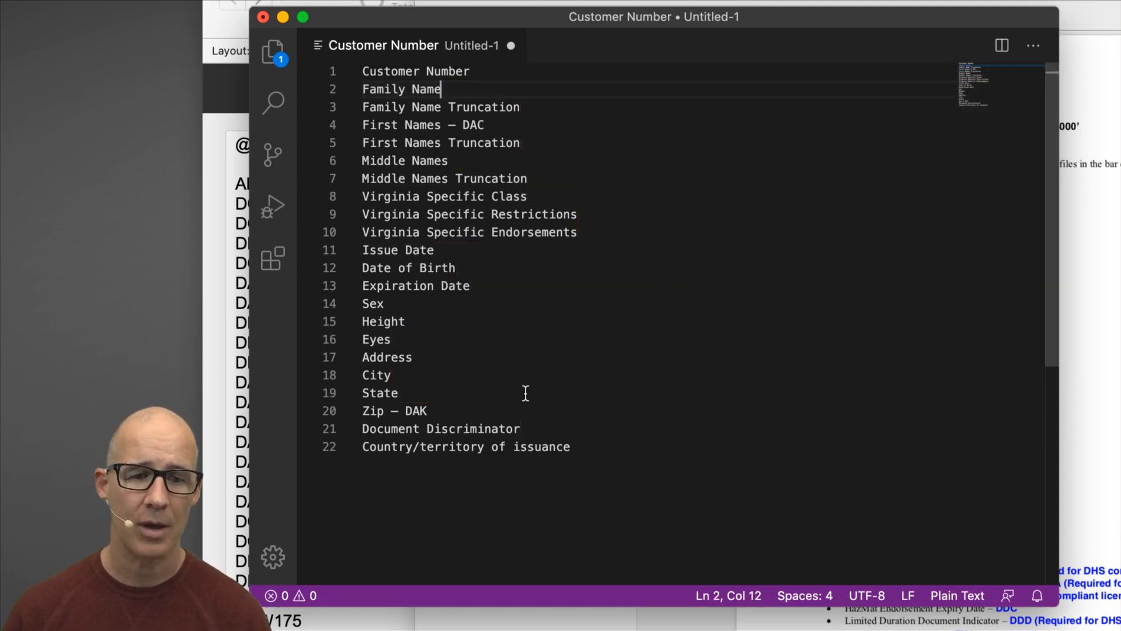
pyautogui.moveTo(384, 411); pyautogui.dragTo(424, 410)
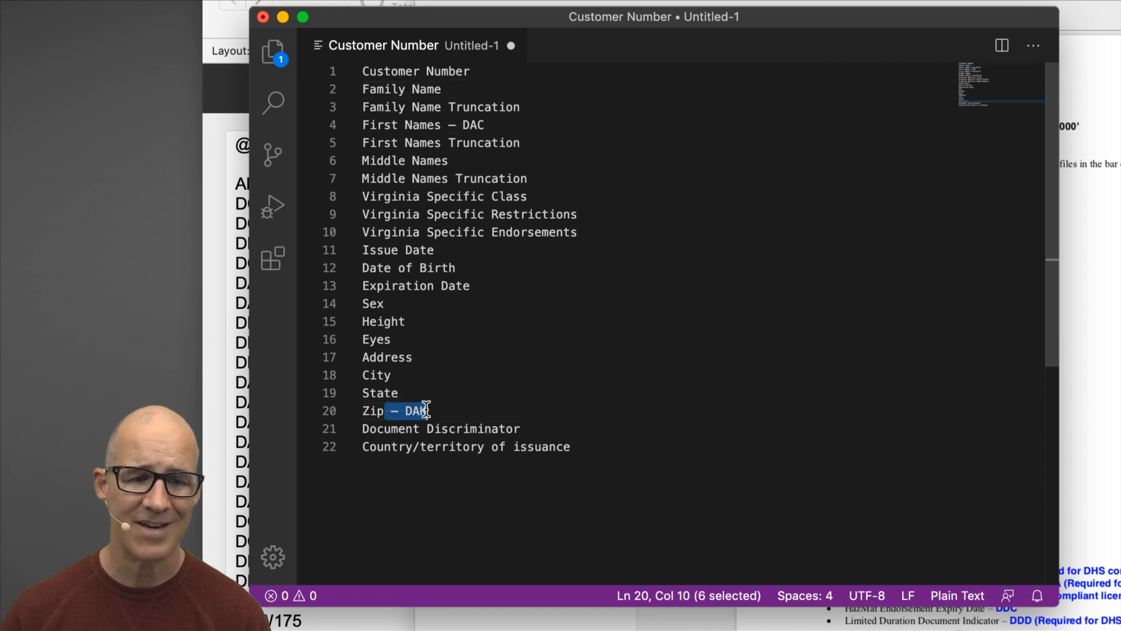
pyautogui.press('BackSpace')
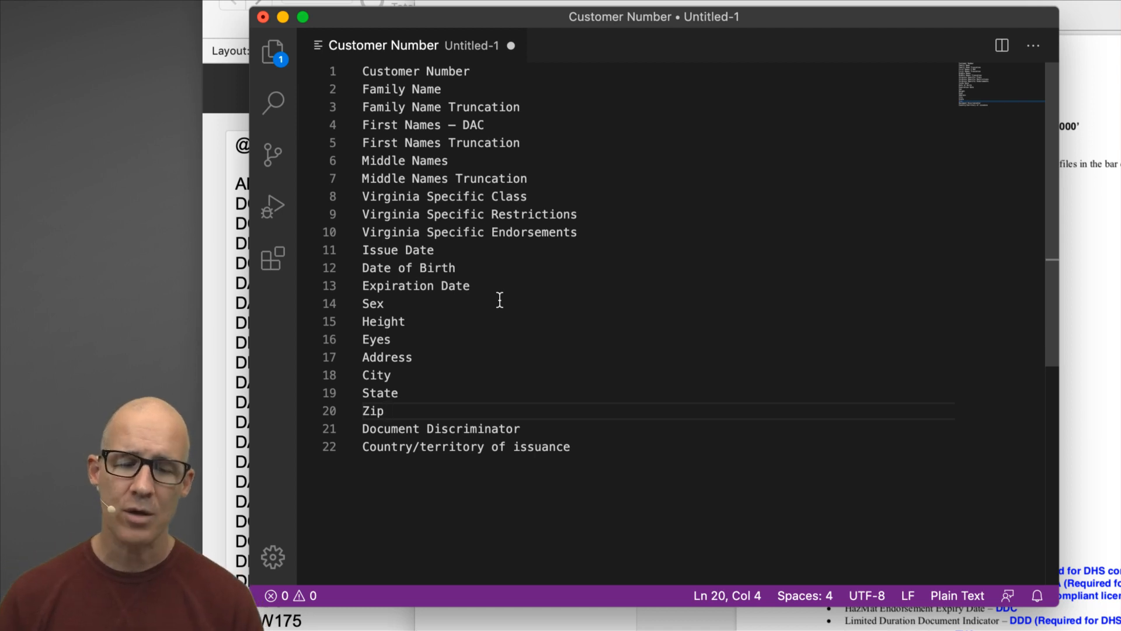
pyautogui.click(488, 125)
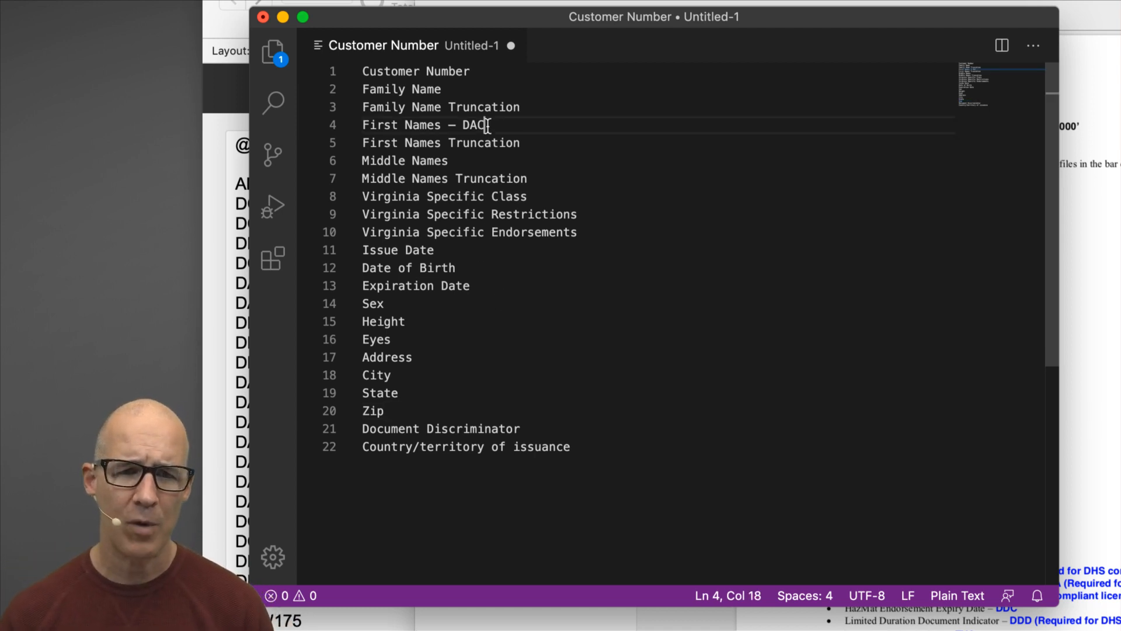
pyautogui.hotkey('shift', 'Left')
pyautogui.hotkey('shift', 'Left')
pyautogui.hotkey('shift', 'Left')
pyautogui.hotkey('shift', 'Left')
pyautogui.hotkey('shift', 'Left')
pyautogui.hotkey('shift', 'Left')
pyautogui.press('BackSpace')
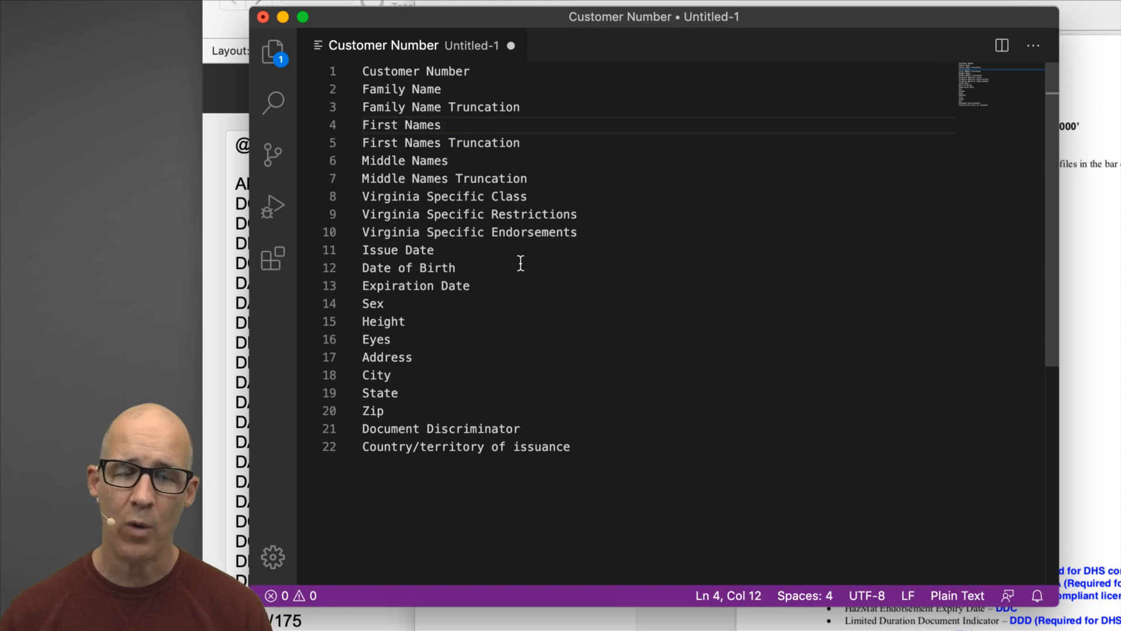
pyautogui.press('super+f')
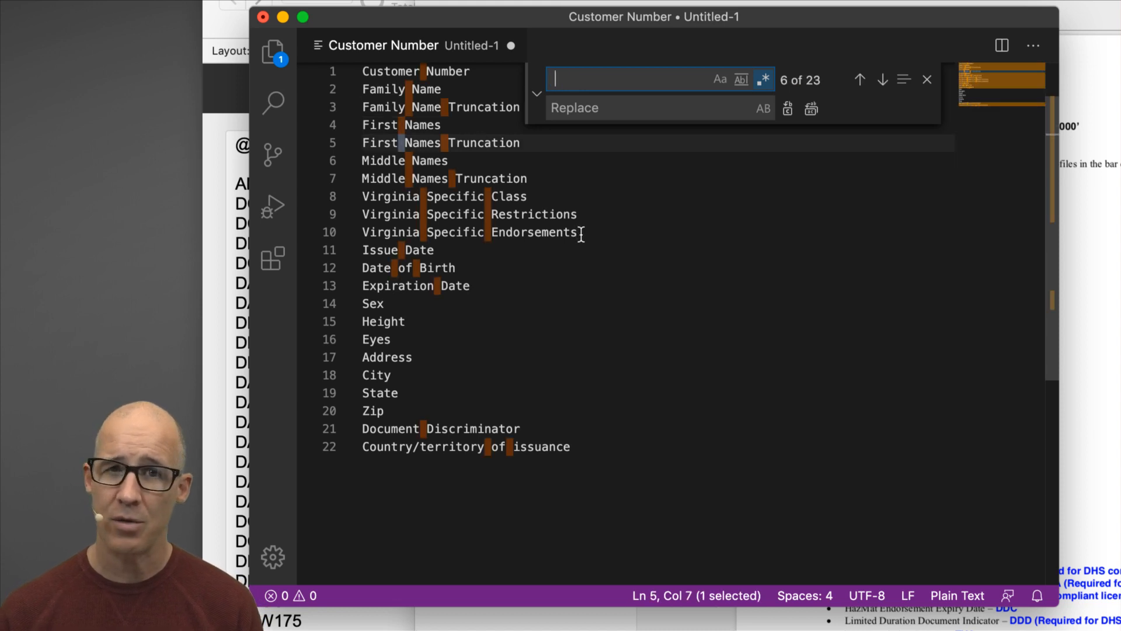
# Strip every space so names read like CustomerNumber, then select all the lines.
pyautogui.click(572, 113)
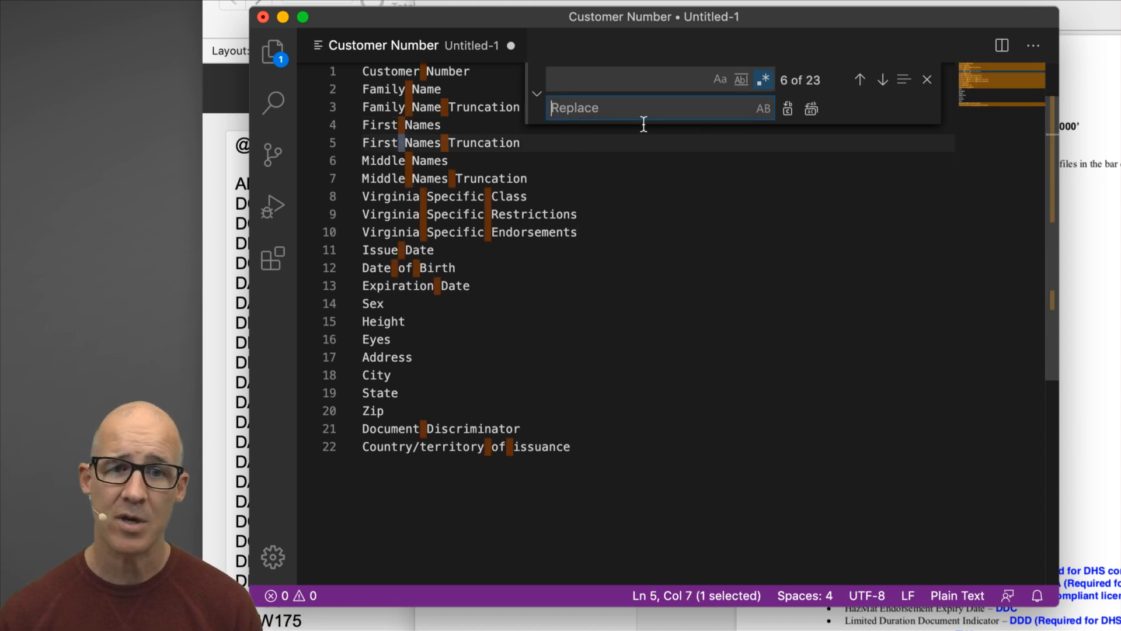
pyautogui.click(812, 112)
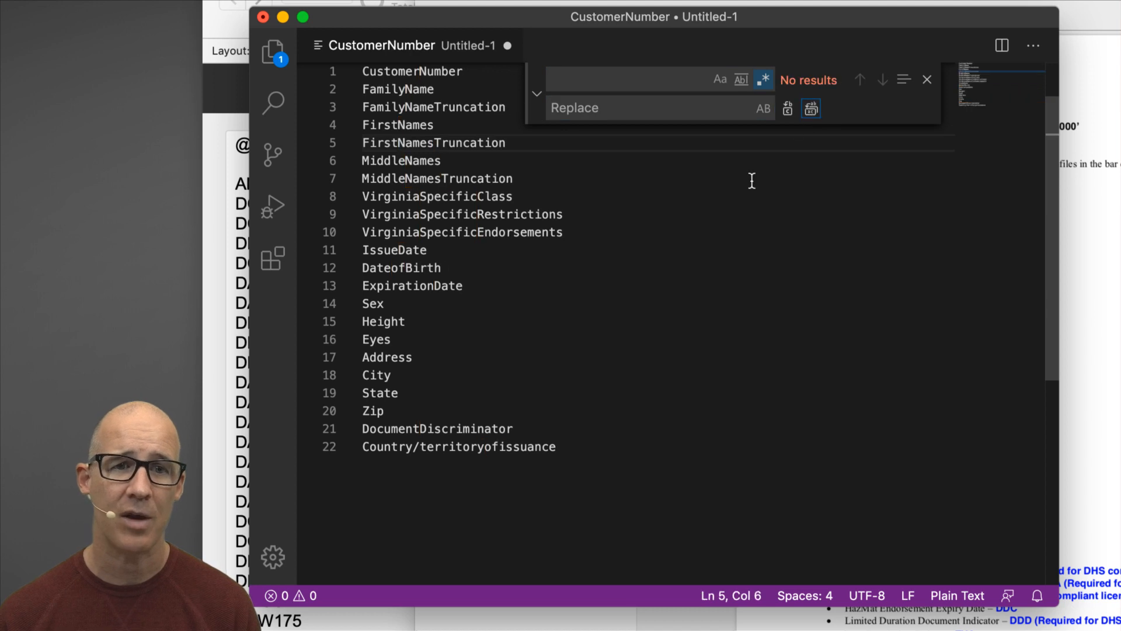
pyautogui.click(927, 79)
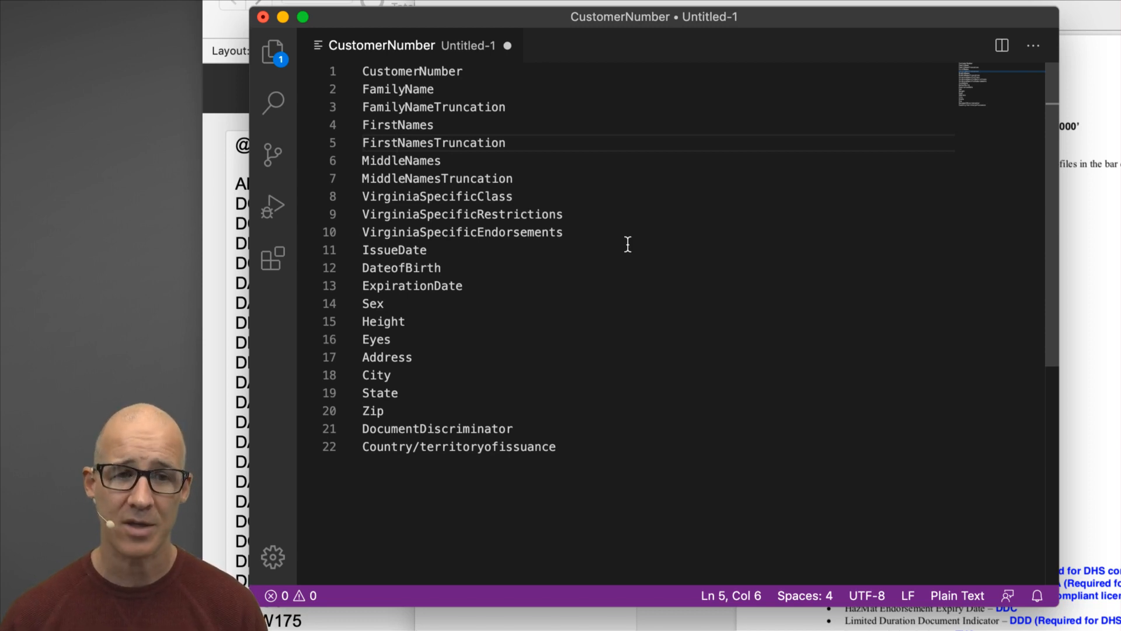
pyautogui.press('super+a')
pyautogui.press('super+shift+p')
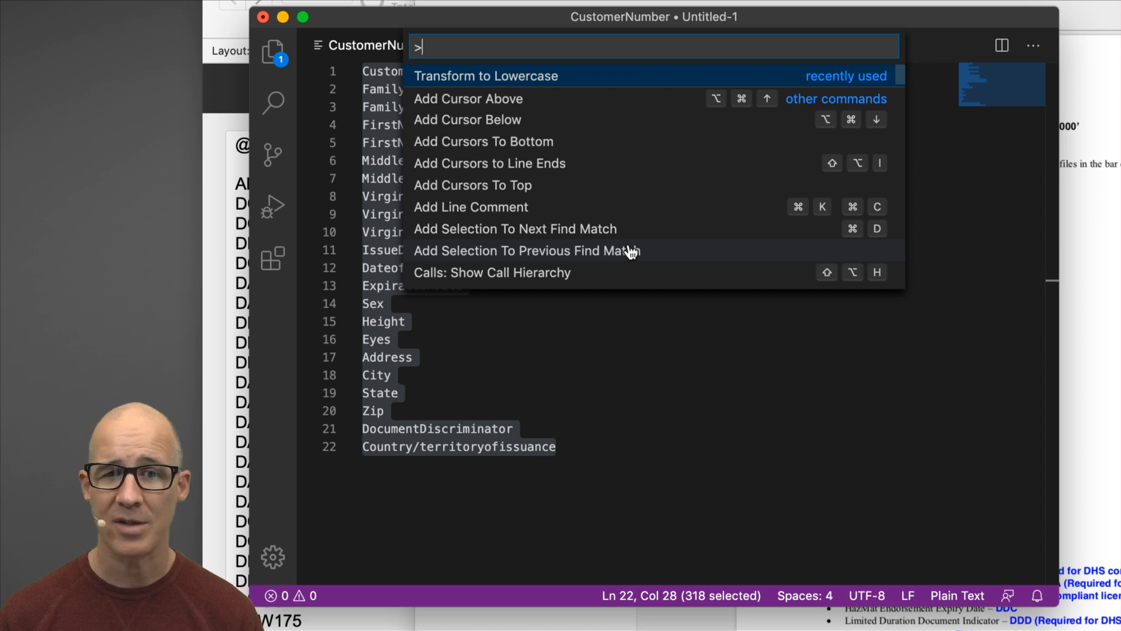
# Transform all field names to lowercase and capitalise the N in customerNumber on line 1.
pyautogui.write('lo')
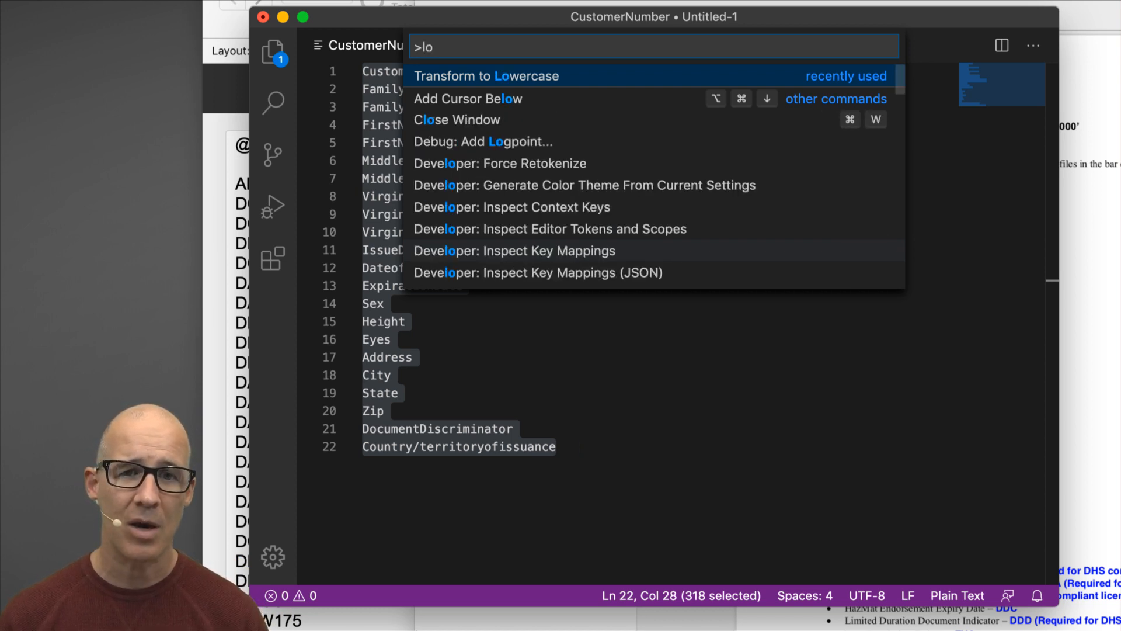
pyautogui.write('wer')
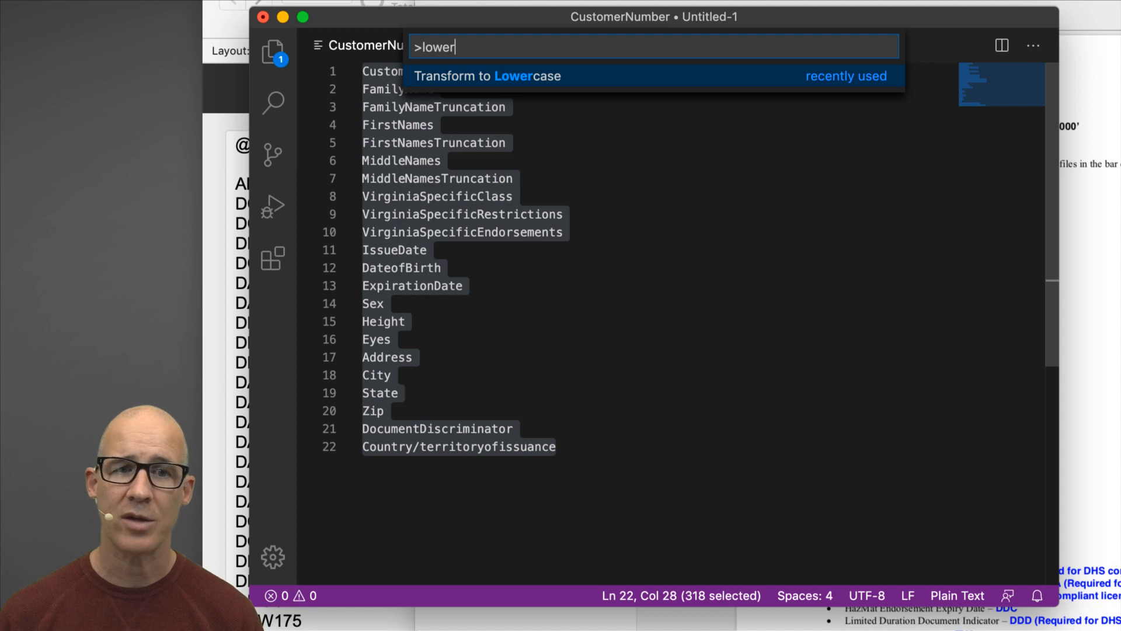
pyautogui.press('Return')
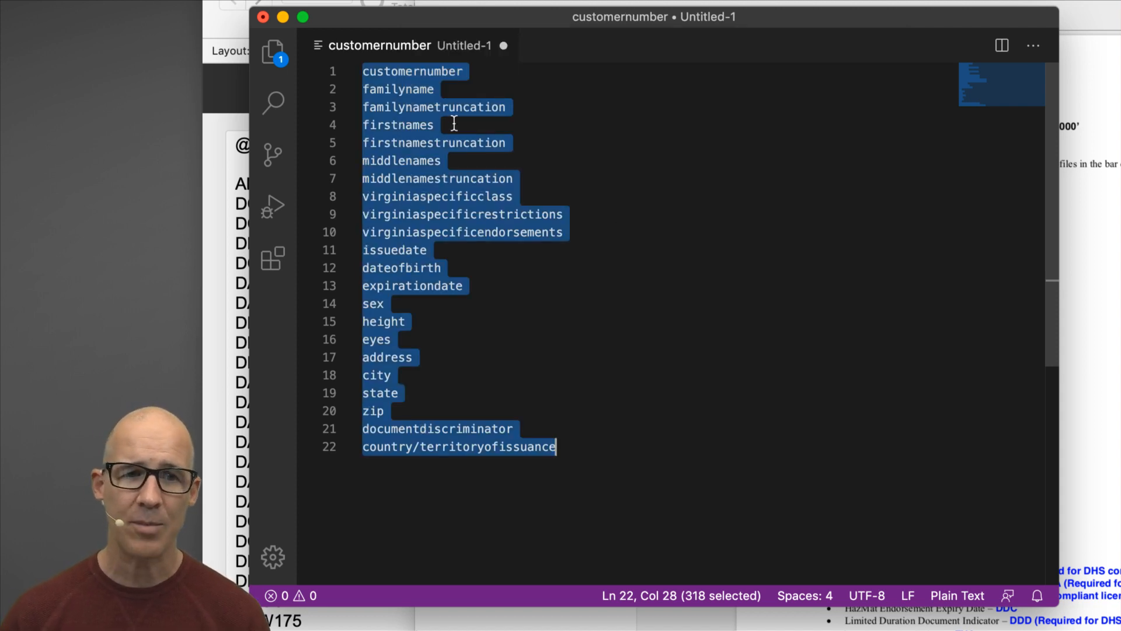
pyautogui.click(428, 83)
pyautogui.click(425, 73)
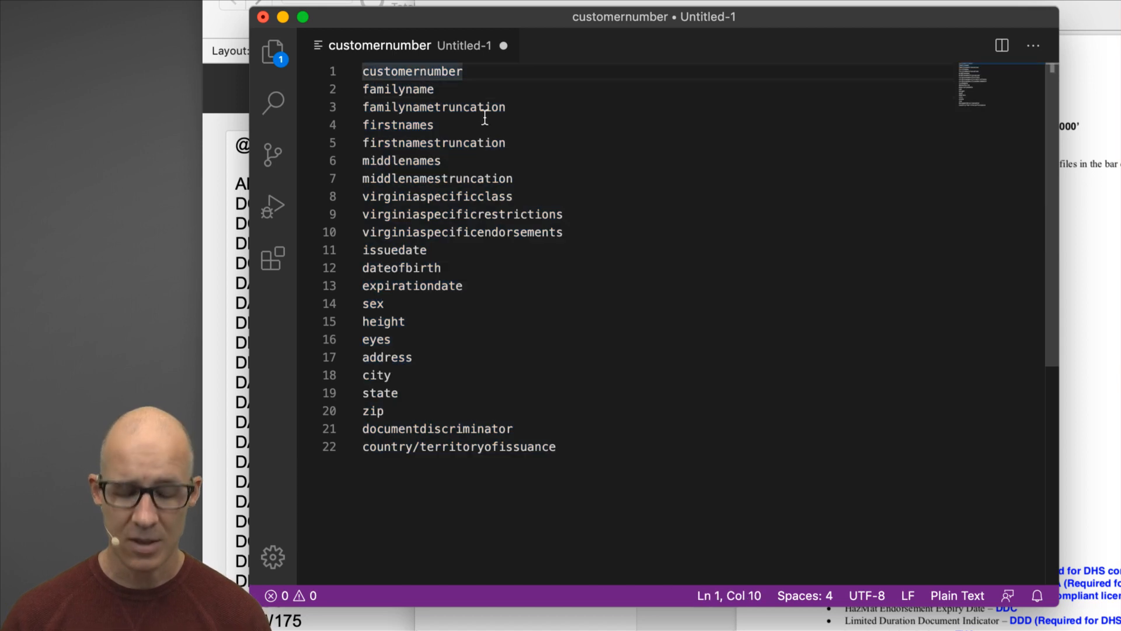
pyautogui.press('BackSpace')
pyautogui.write('N')
pyautogui.press('Down')
pyautogui.press('Left')
pyautogui.press('Left')
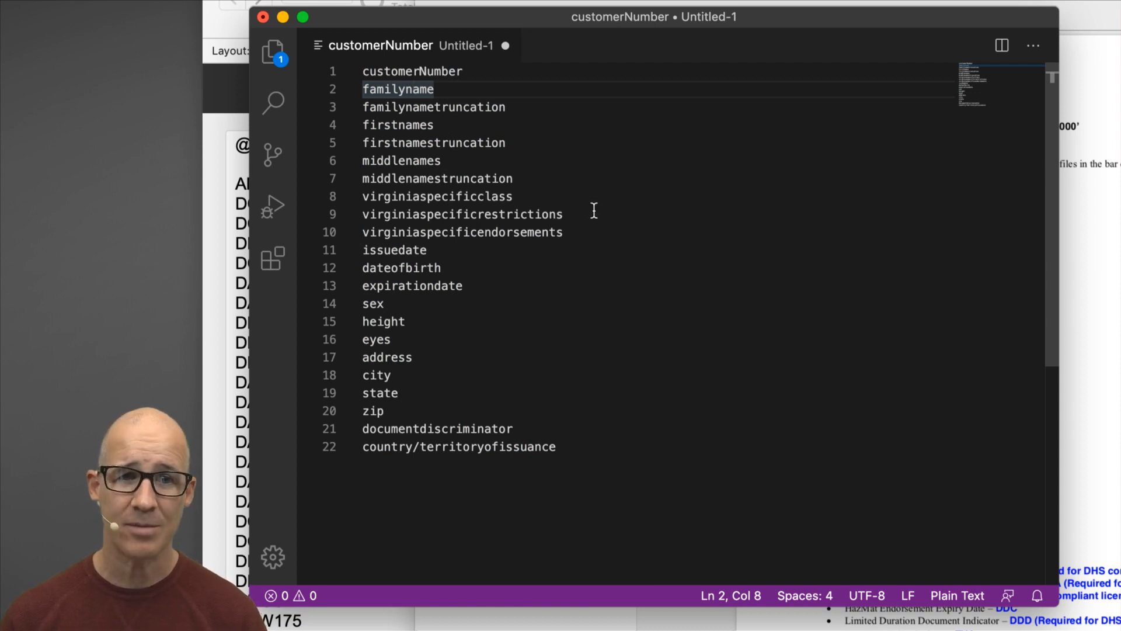
# Replace 'name' with 'Name' throughout, giving familyName, firstNames and middleNames.
pyautogui.press('super+alt+f')
pyautogui.write('name')
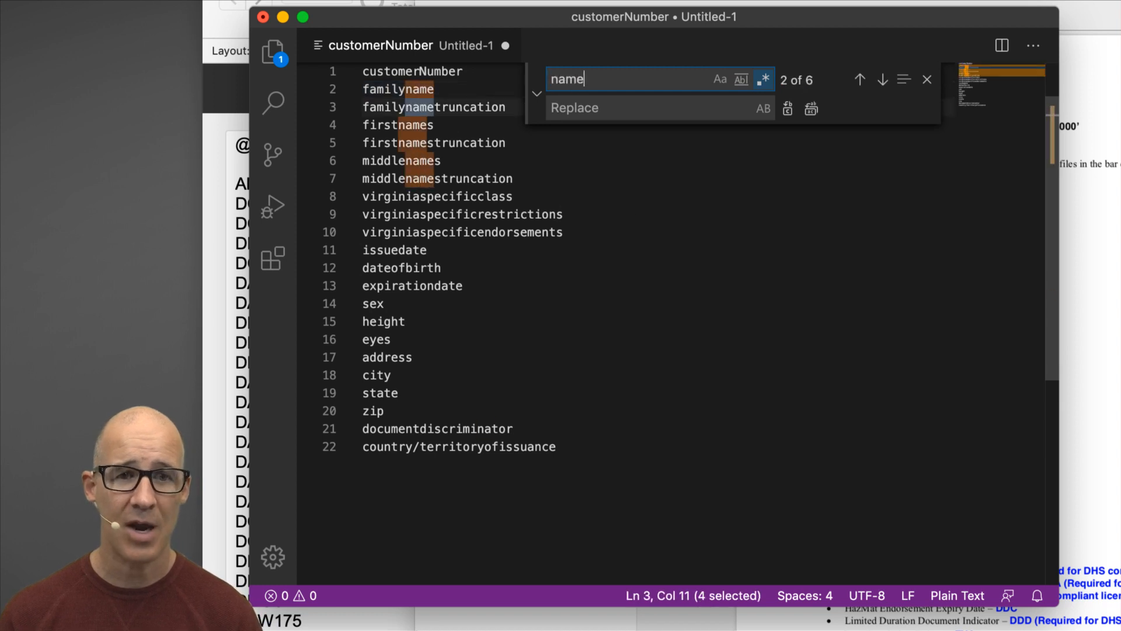
pyautogui.write('Name')
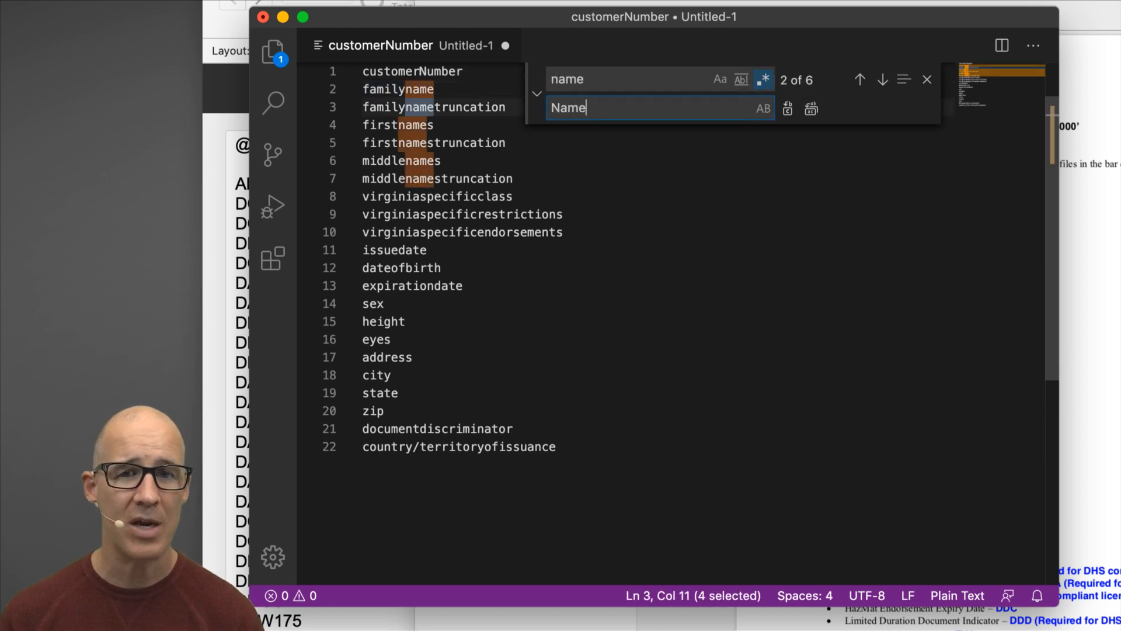
pyautogui.click(811, 110)
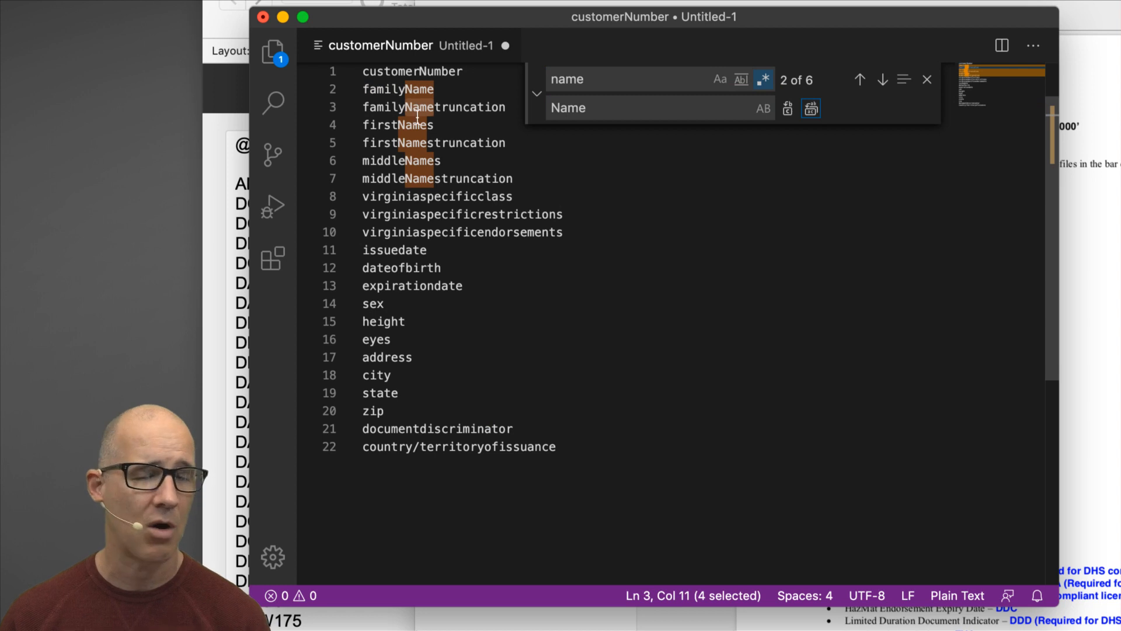
pyautogui.click(928, 80)
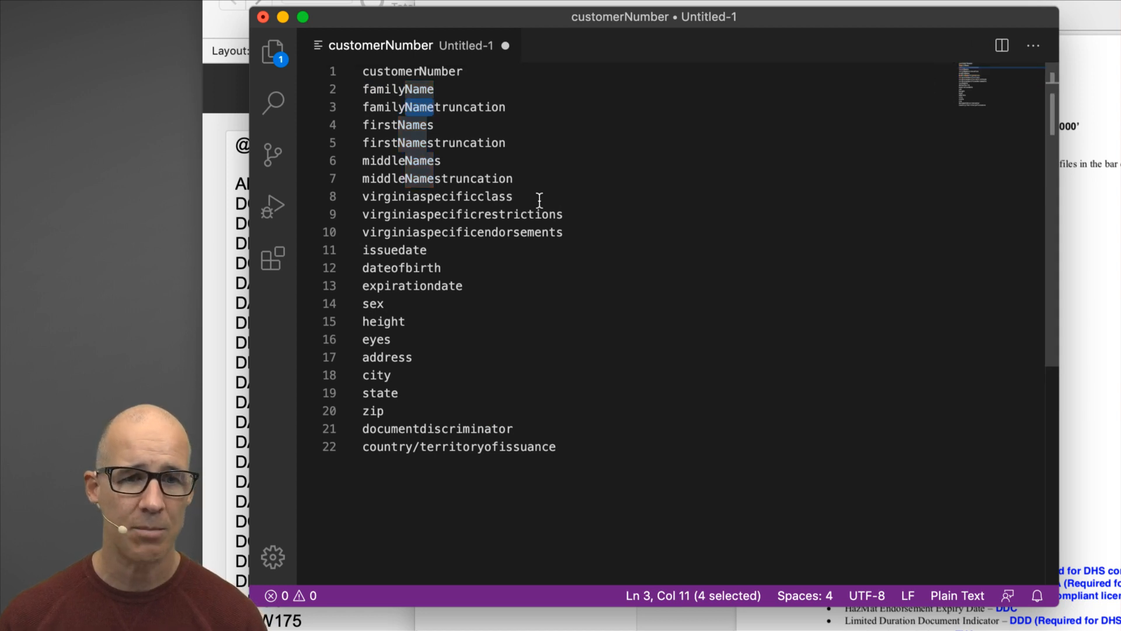
# Capitalise the O and B on line 12 so it reads dateOfBirth.
pyautogui.click(425, 196)
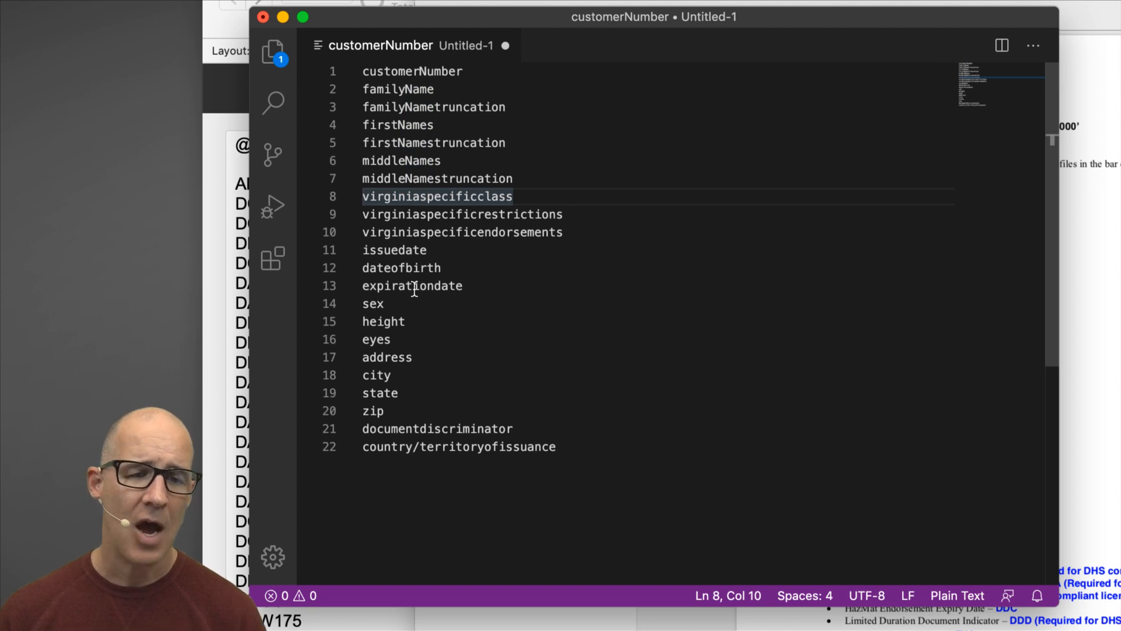
pyautogui.click(398, 269)
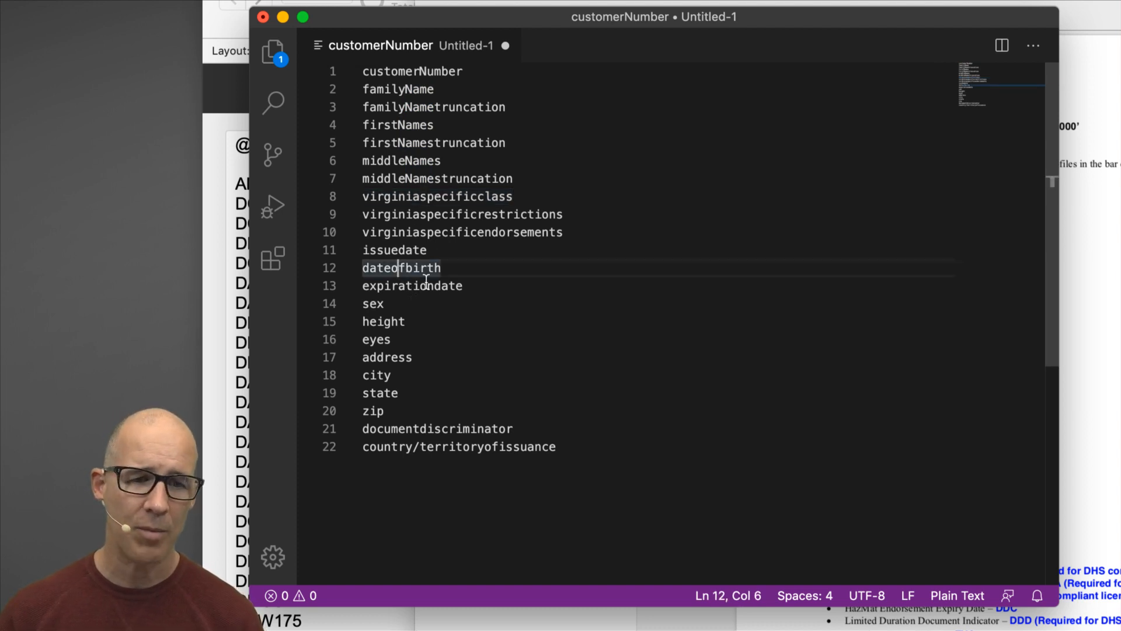
pyautogui.press('BackSpace')
pyautogui.write('O')
pyautogui.press('Right')
pyautogui.press('Right')
pyautogui.press('BackSpace')
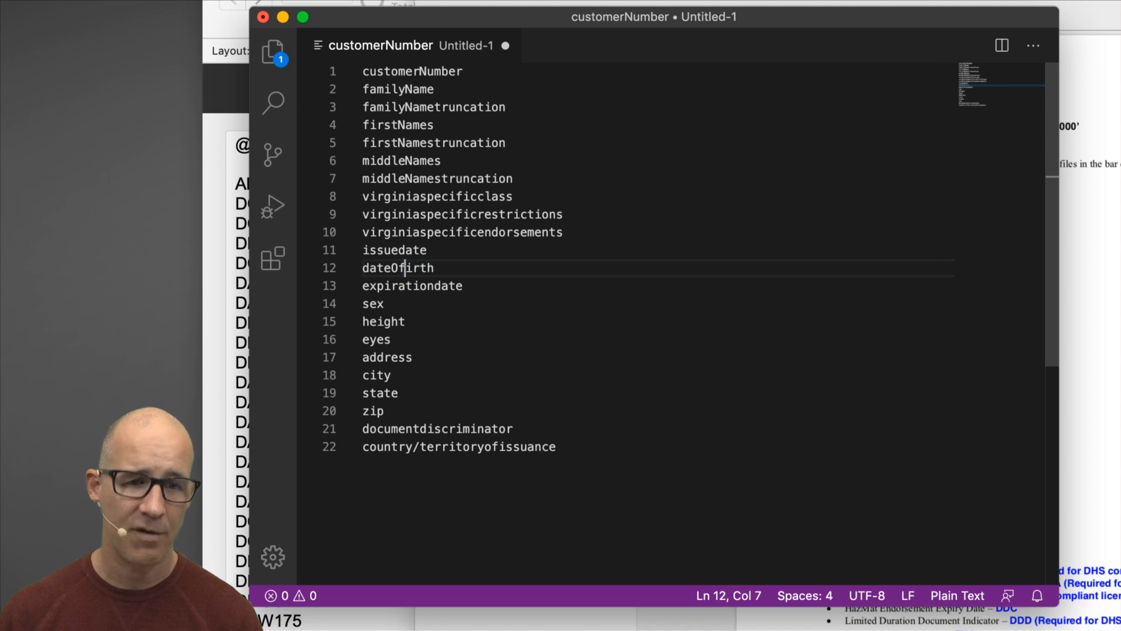
pyautogui.write('B')
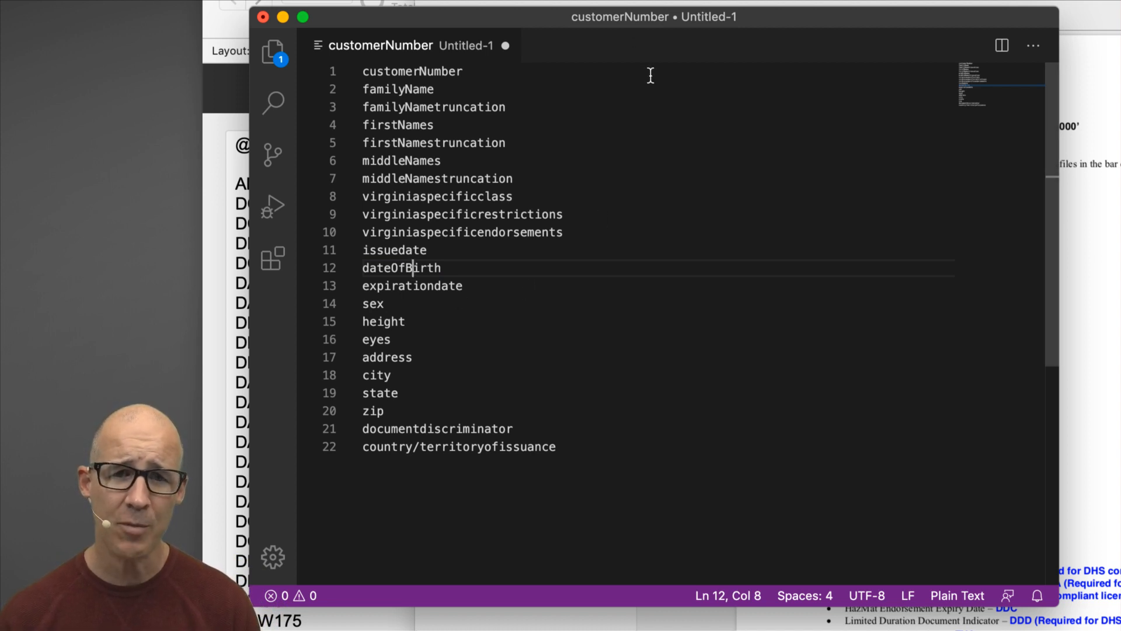
pyautogui.press('super+s')
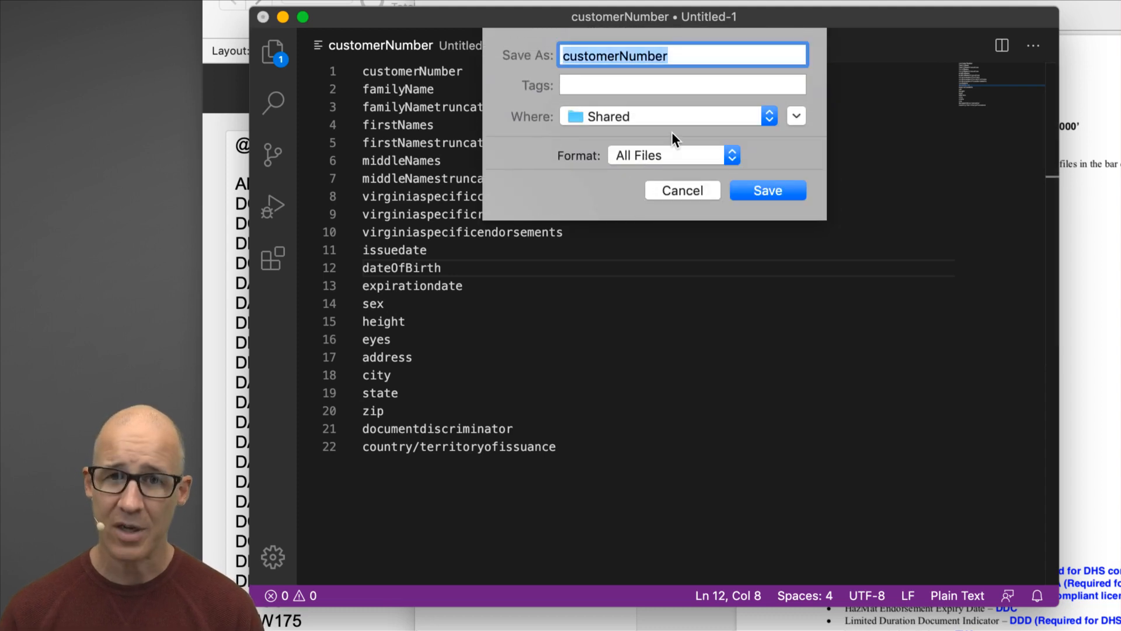
# Name the file fields.csv, choose the Desktop as location, and save.
pyautogui.write('fields.')
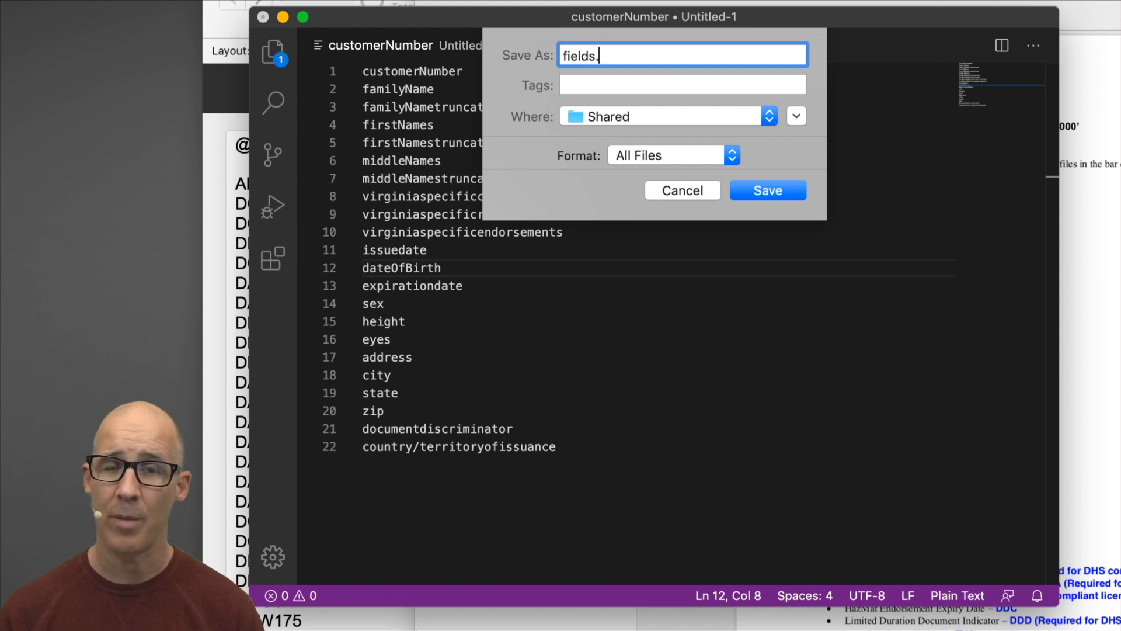
pyautogui.write('csv')
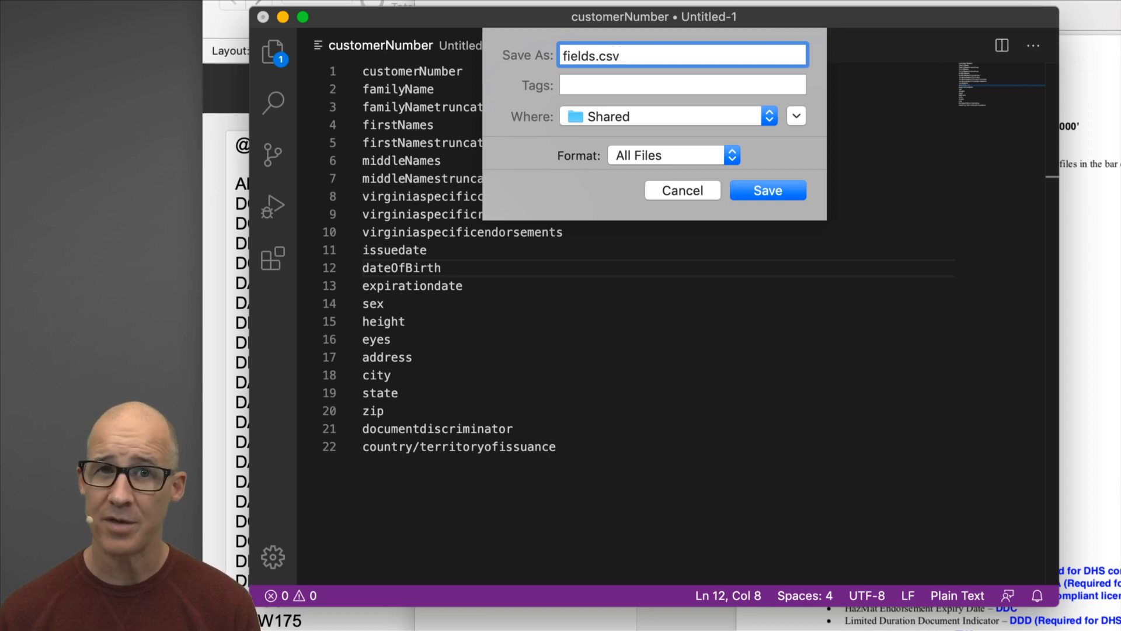
pyautogui.press('BackSpace')
pyautogui.press('BackSpace')
pyautogui.press('BackSpace')
pyautogui.write('tab')
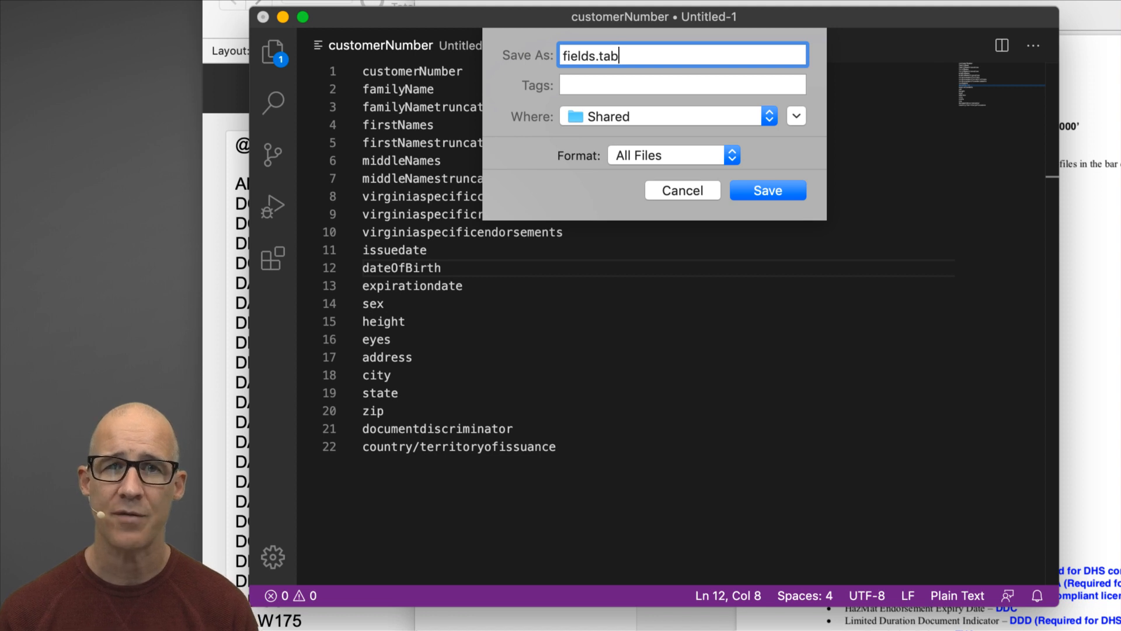
pyautogui.press('BackSpace')
pyautogui.press('BackSpace')
pyautogui.press('BackSpace')
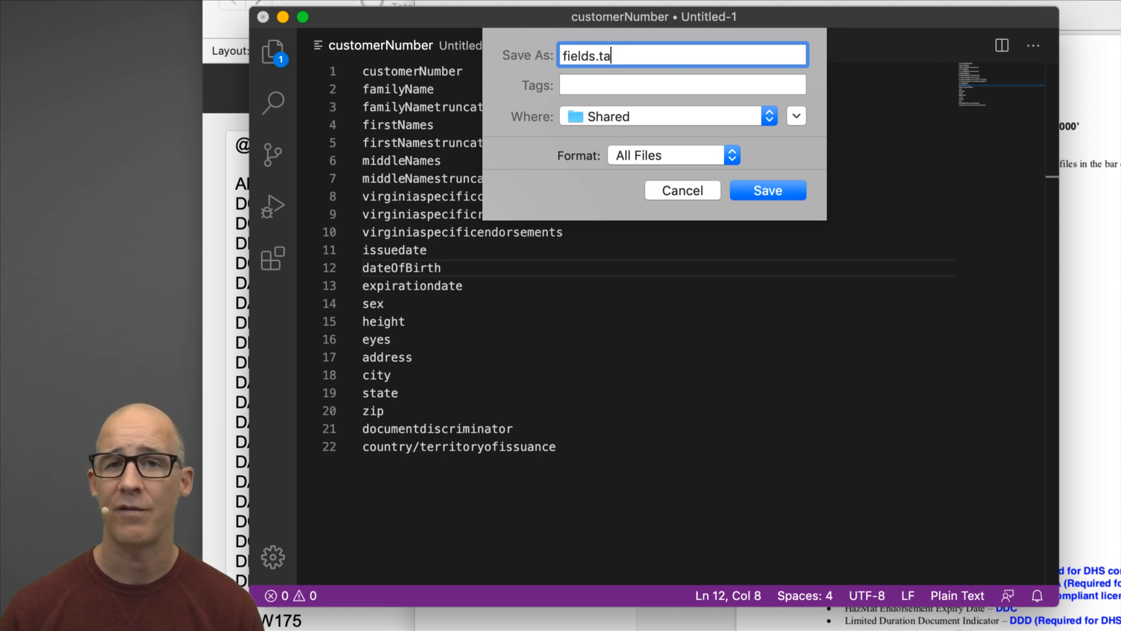
pyautogui.write('csv')
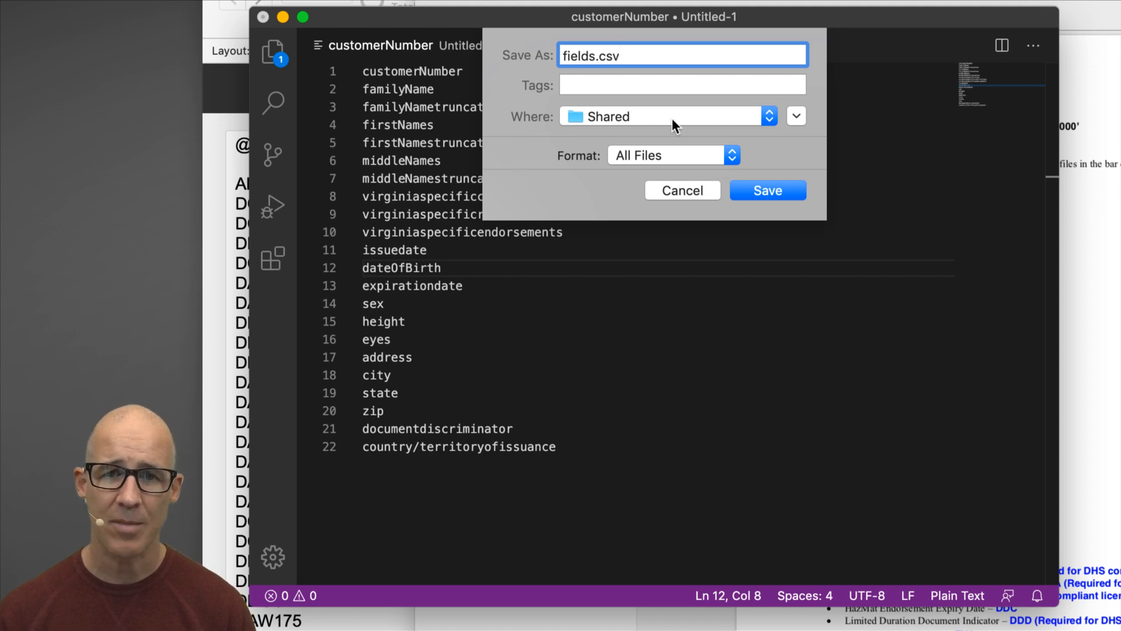
pyautogui.press('super+d')
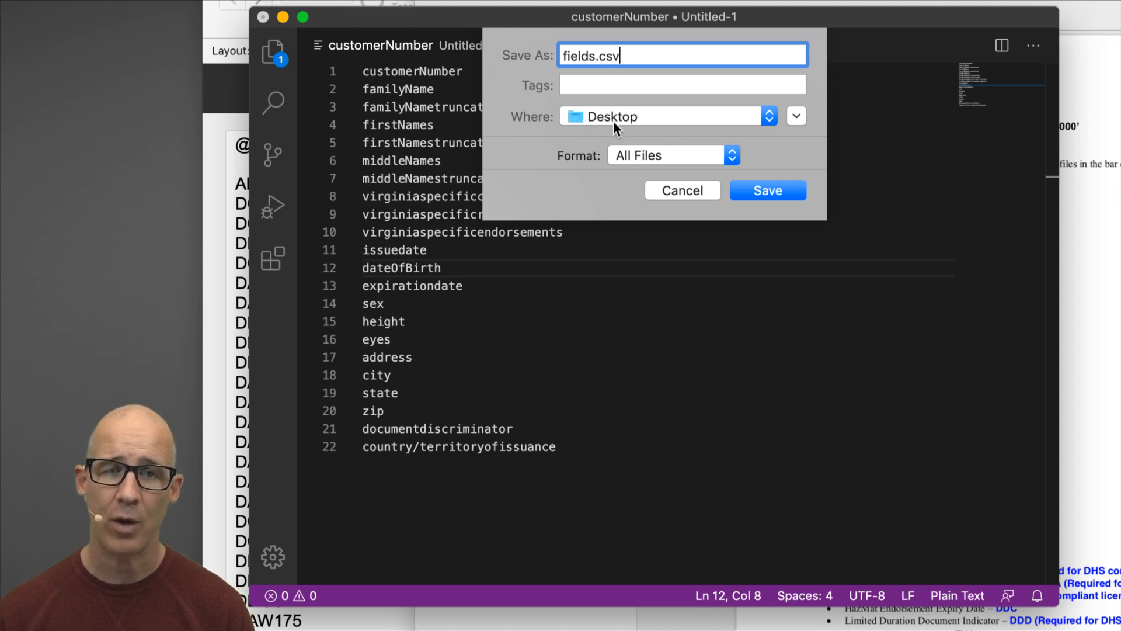
pyautogui.click(765, 191)
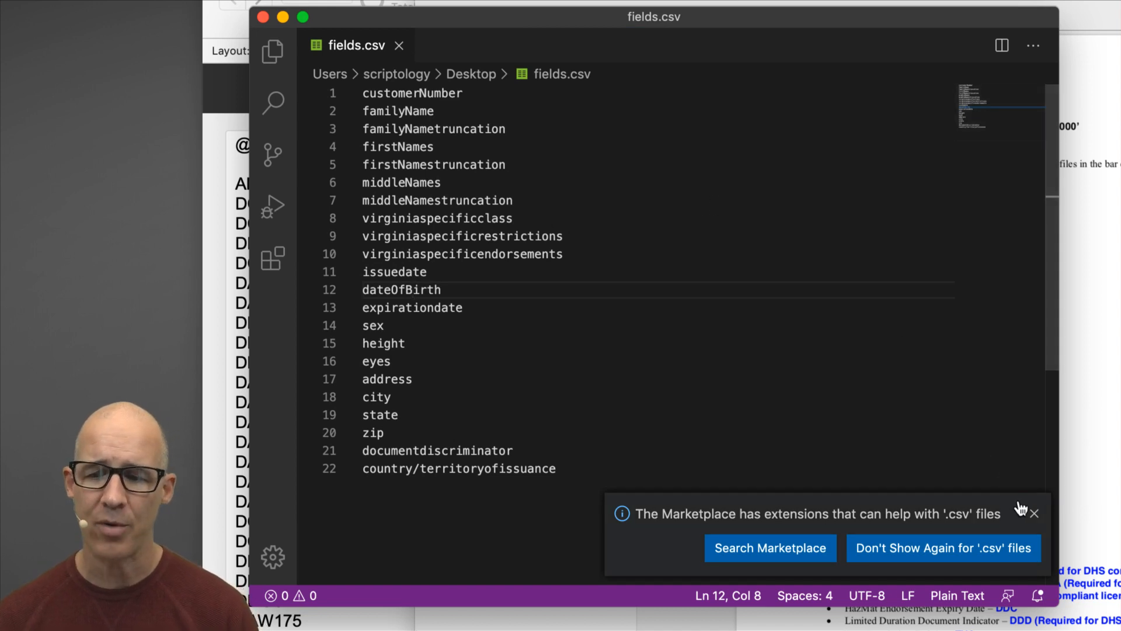
# Close the Marketplace notification recommending extensions for csv files.
pyautogui.click(1034, 515)
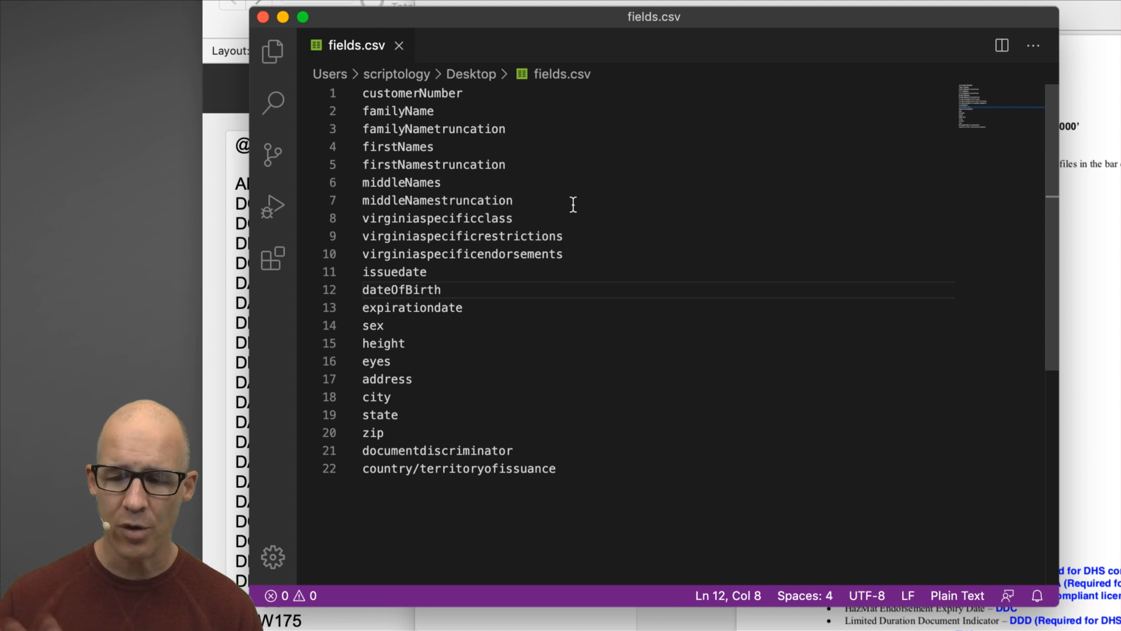
pyautogui.click(368, 94)
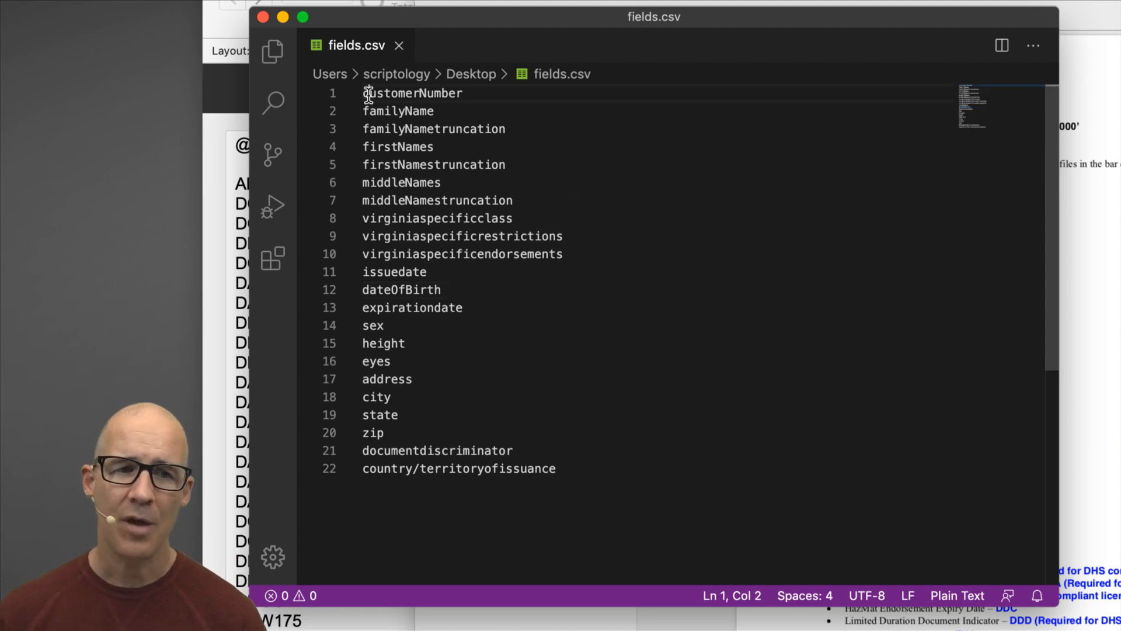
pyautogui.press('Left')
pyautogui.write('"')
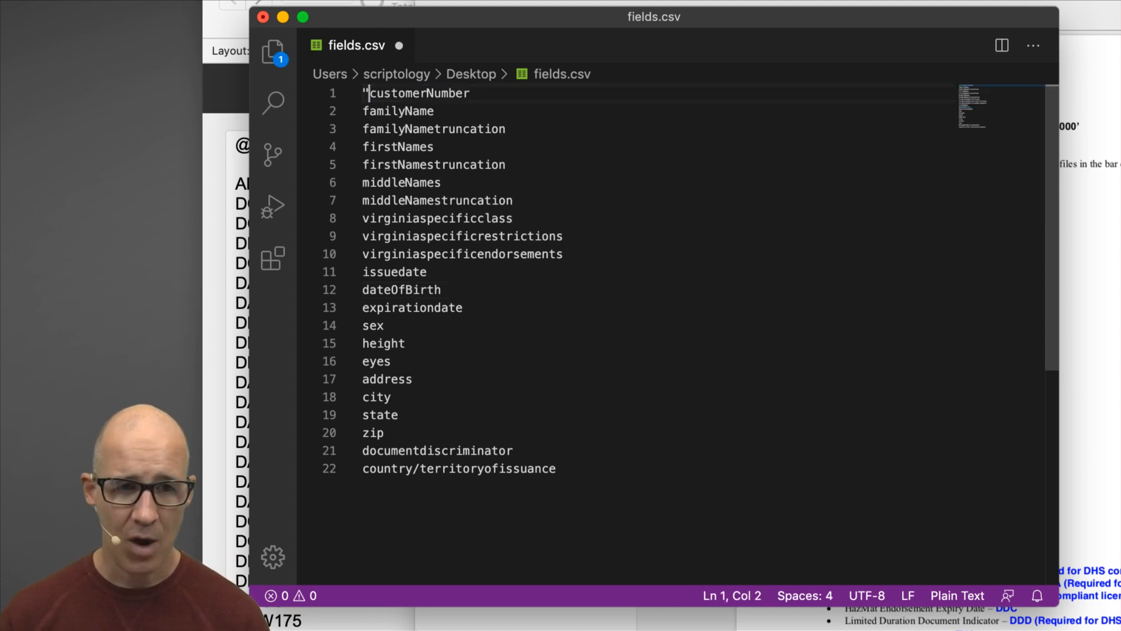
pyautogui.press('super+Right')
pyautogui.write('"')
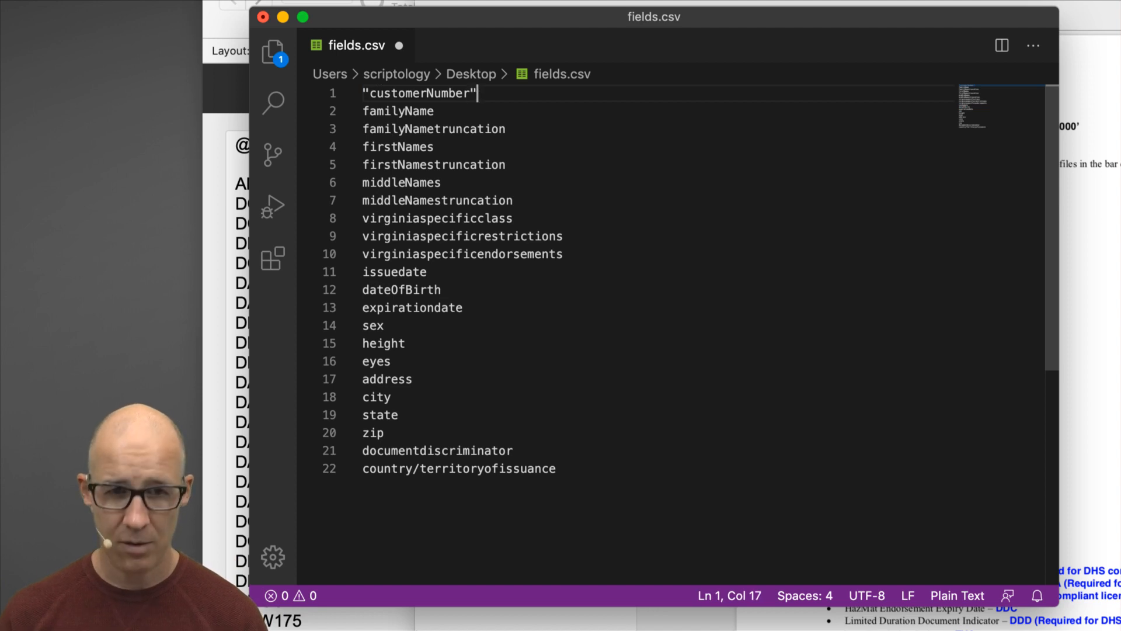
pyautogui.write(',')
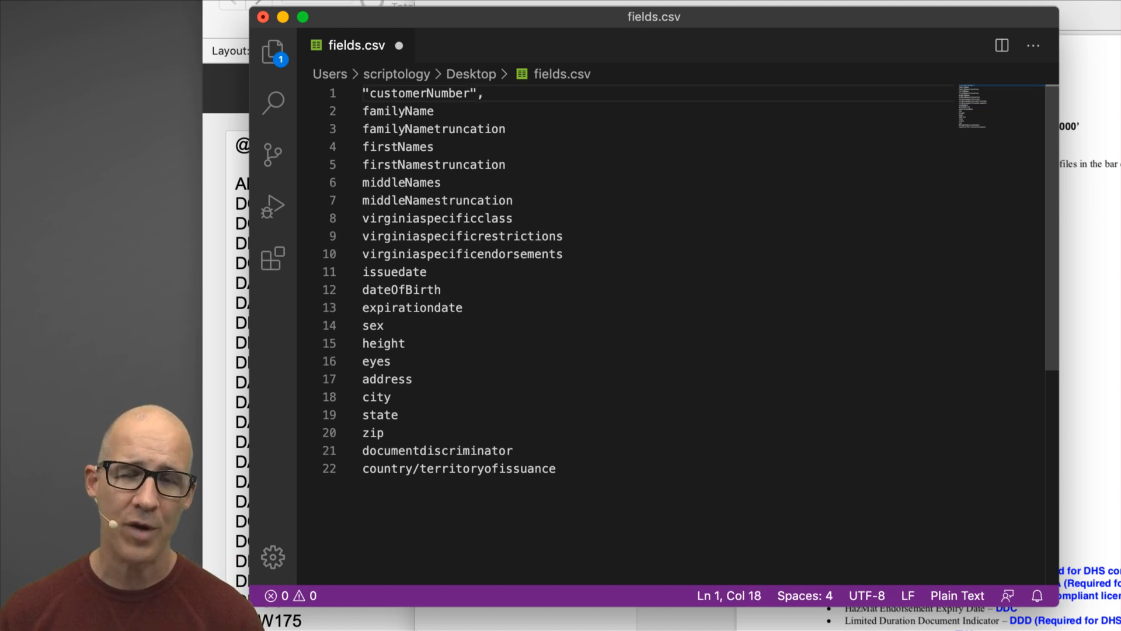
pyautogui.press('BackSpace')
pyautogui.press('BackSpace')
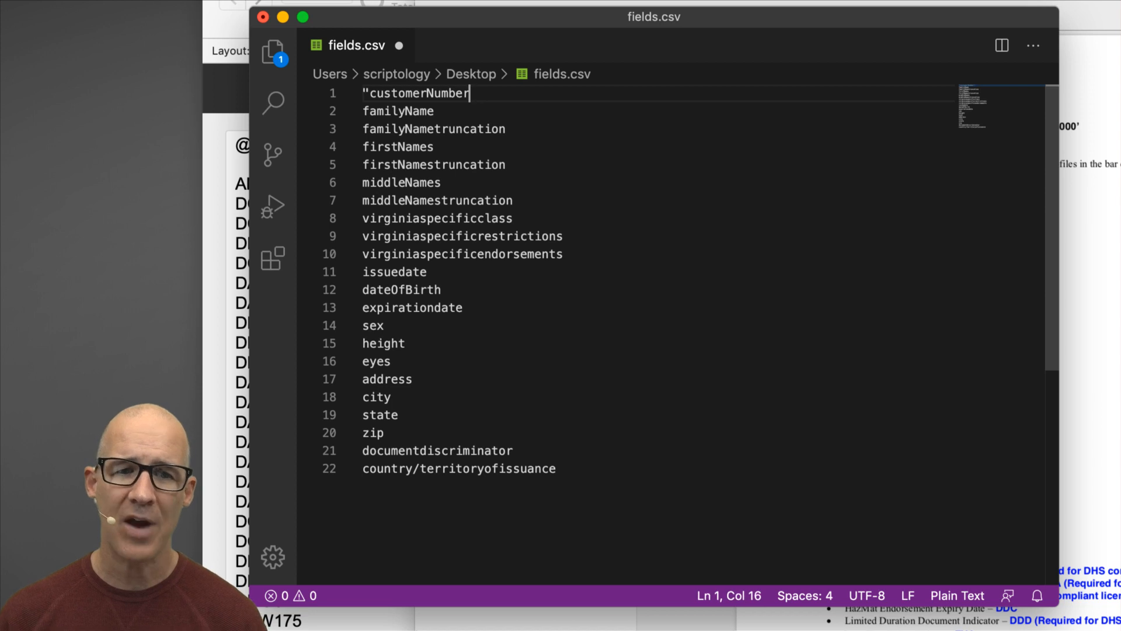
pyautogui.hotkey('alt', 'Left')
pyautogui.press('BackSpace')
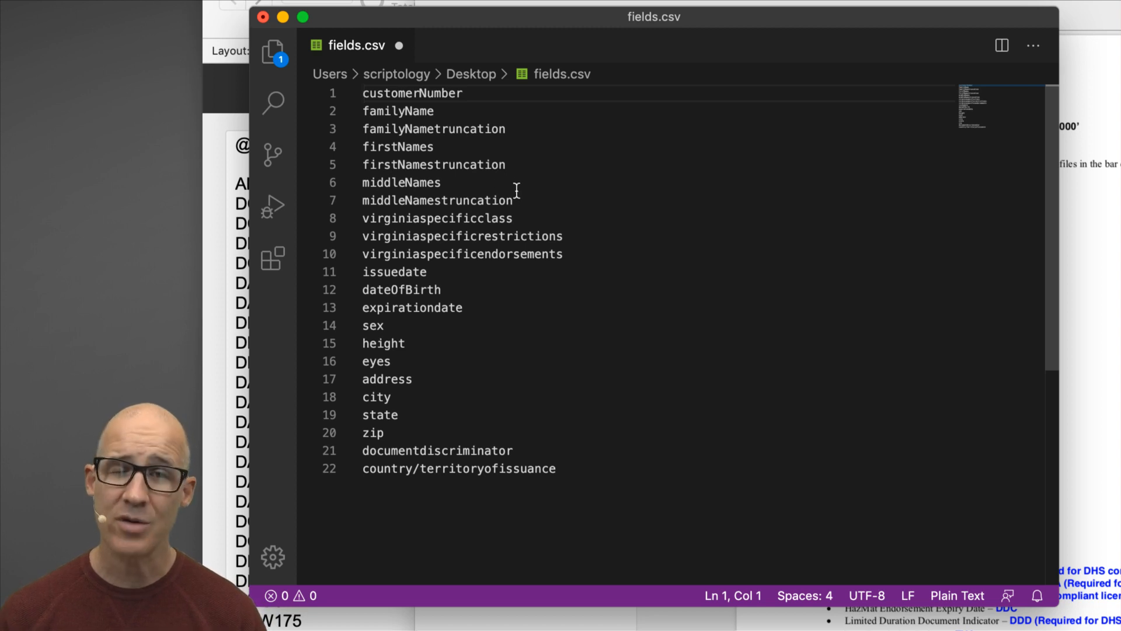
# Replace every line break in fields.csv with a comma using a regex \n search.
pyautogui.press('alt+super+f')
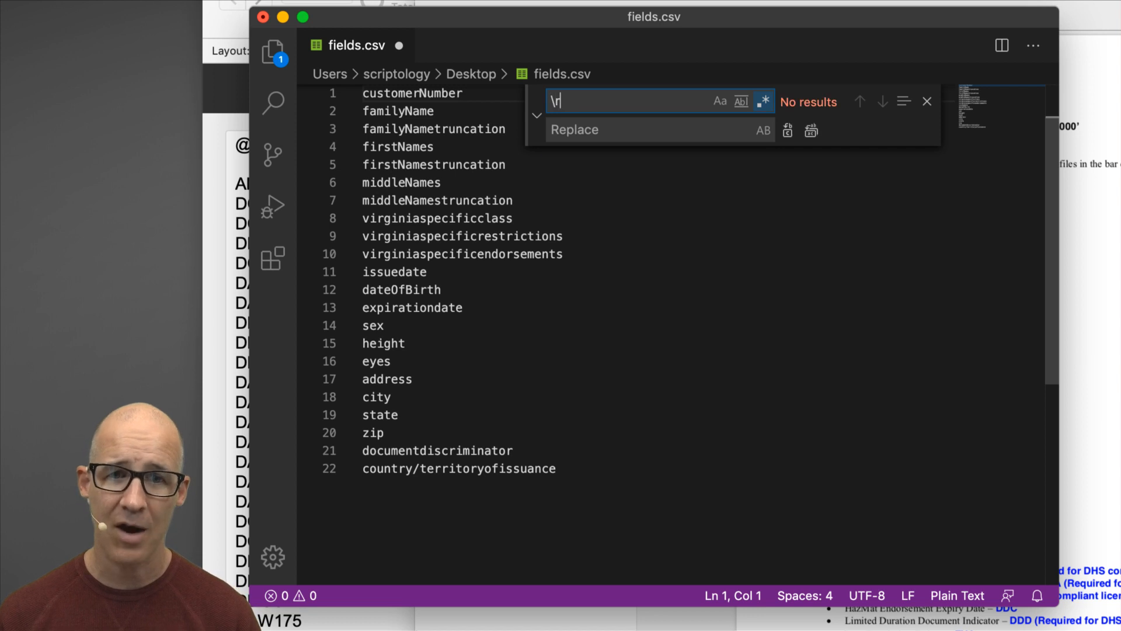
pyautogui.press('BackSpace')
pyautogui.write('n')
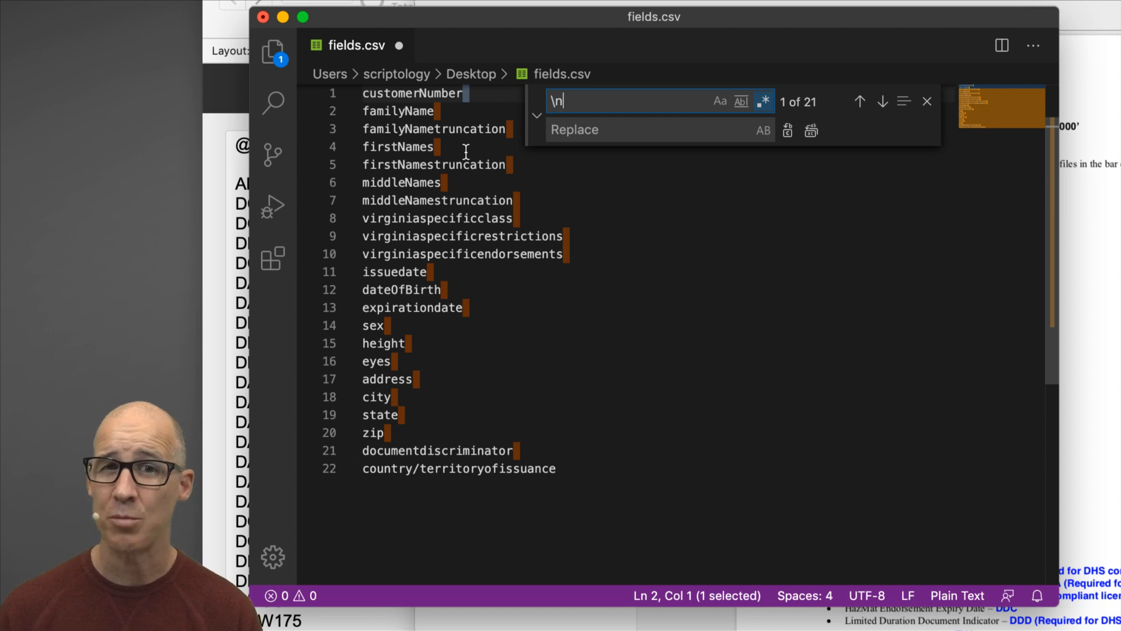
pyautogui.click(591, 134)
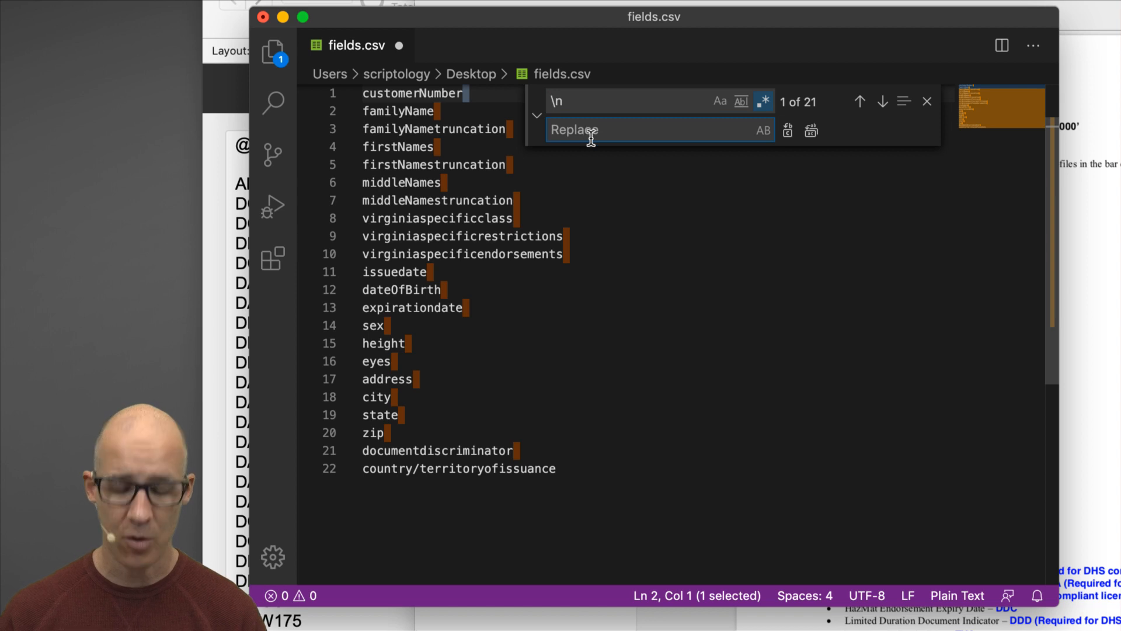
pyautogui.write(',')
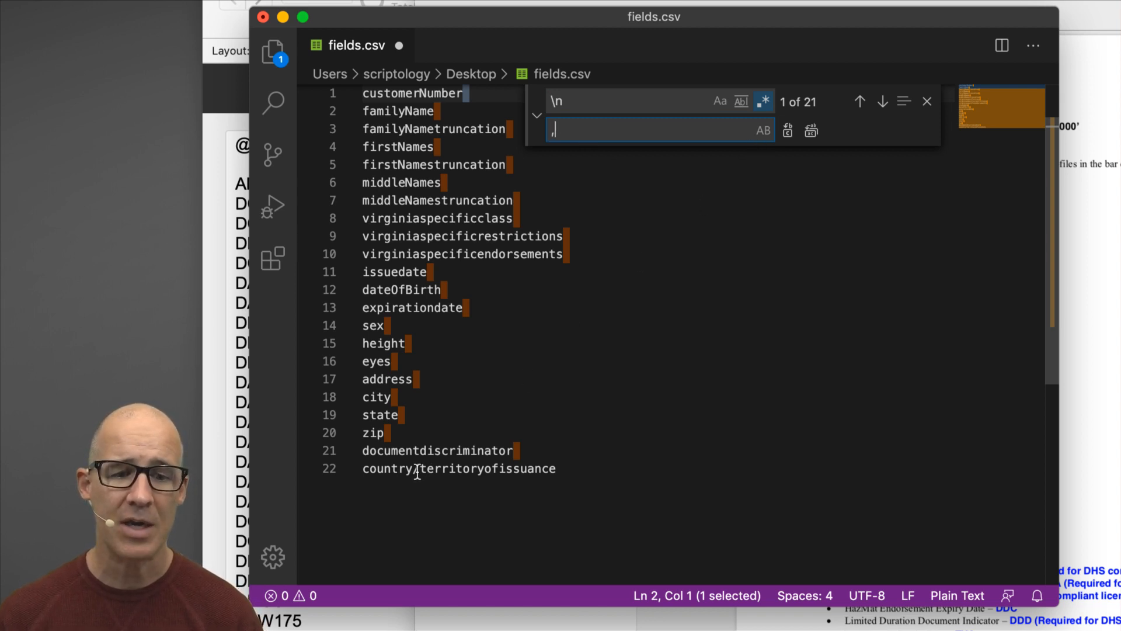
pyautogui.click(812, 132)
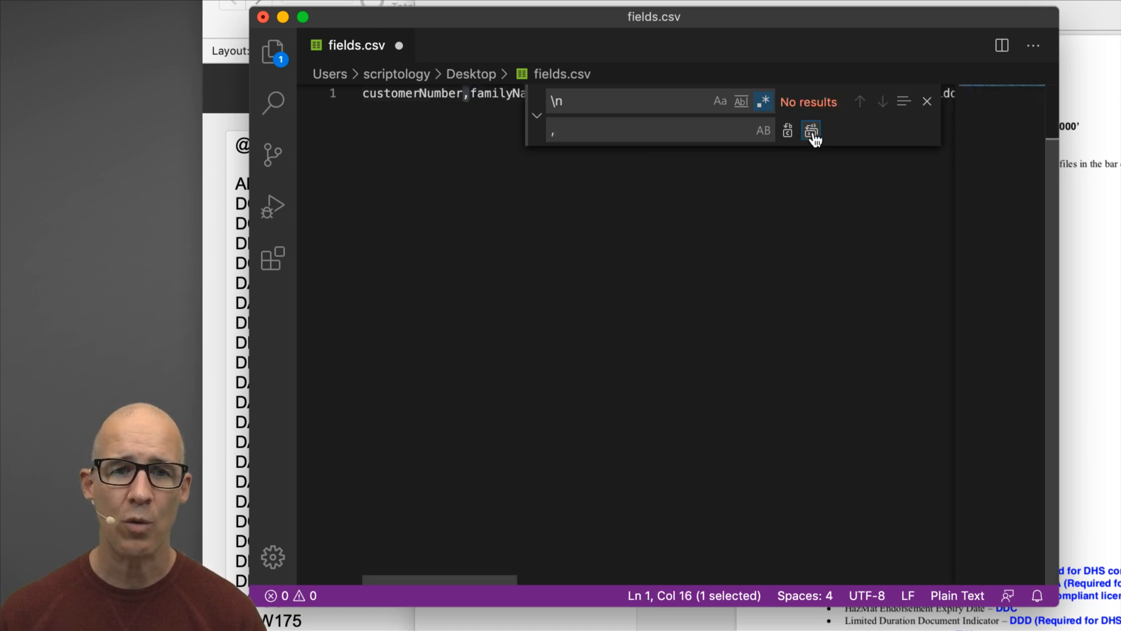
pyautogui.click(927, 101)
# Delete the slash in country/territoryofissuance and save fields.csv.
pyautogui.press('super+Right')
pyautogui.hotkey('shift', 'Left')
pyautogui.hotkey('shift', 'Left')
pyautogui.hotkey('shift', 'Left')
pyautogui.hotkey('shift', 'Left')
pyautogui.hotkey('shift', 'Left')
pyautogui.hotkey('shift', 'Left')
pyautogui.hotkey('shift', 'Left')
pyautogui.hotkey('shift', 'Left')
pyautogui.hotkey('shift', 'Left')
pyautogui.hotkey('shift', 'Left')
pyautogui.hotkey('shift', 'Left')
pyautogui.hotkey('shift', 'Left')
pyautogui.hotkey('shift', 'Left')
pyautogui.hotkey('shift', 'Left')
pyautogui.hotkey('shift', 'Left')
pyautogui.hotkey('shift', 'Left')
pyautogui.hotkey('shift', 'Left')
pyautogui.hotkey('shift', 'Left')
pyautogui.hotkey('shift', 'Left')
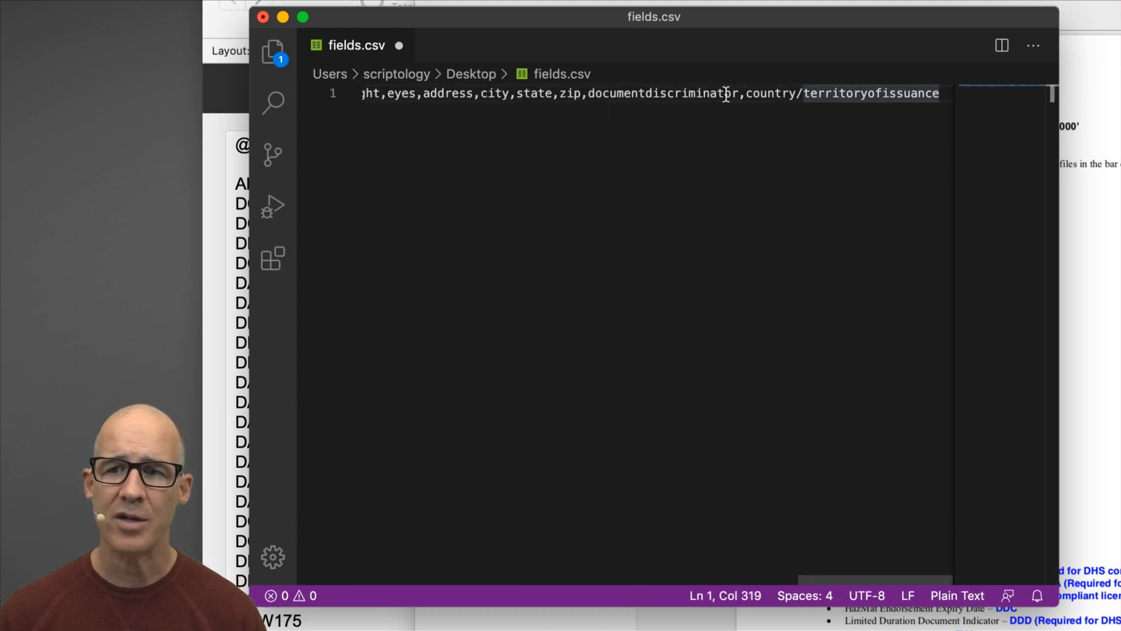
pyautogui.press('Left')
pyautogui.press('BackSpace')
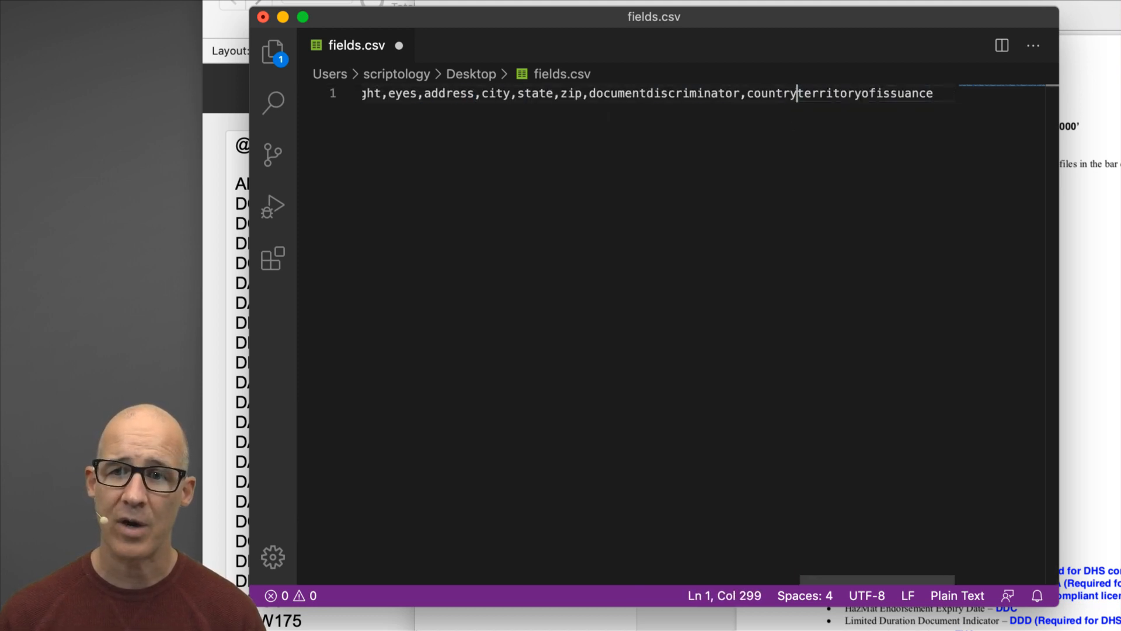
pyautogui.press('super+s')
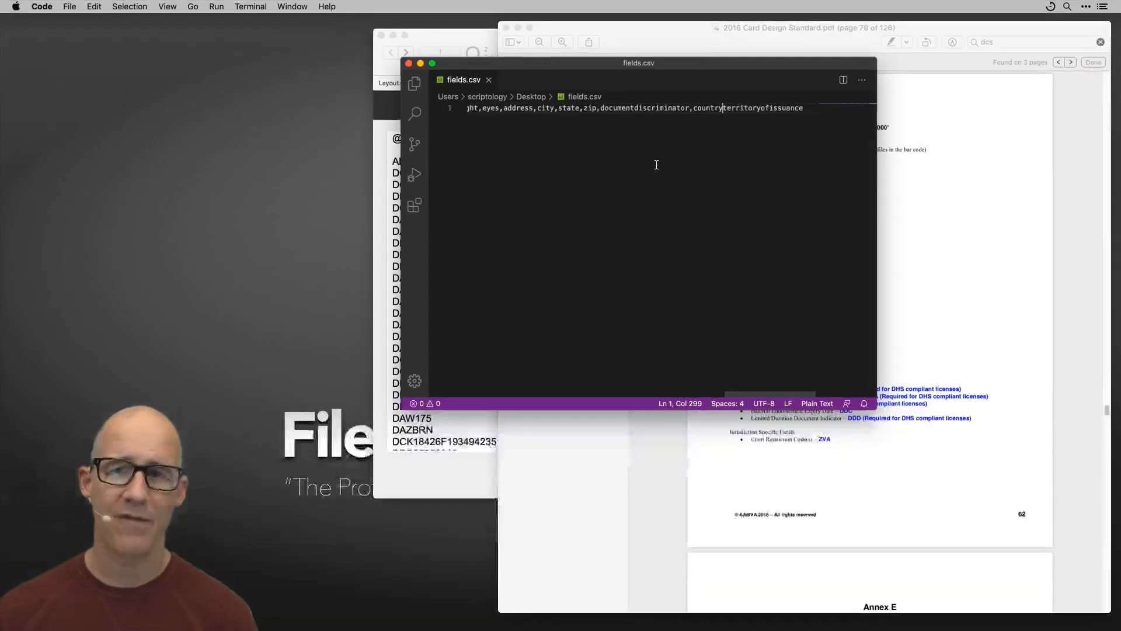
pyautogui.click(922, 202)
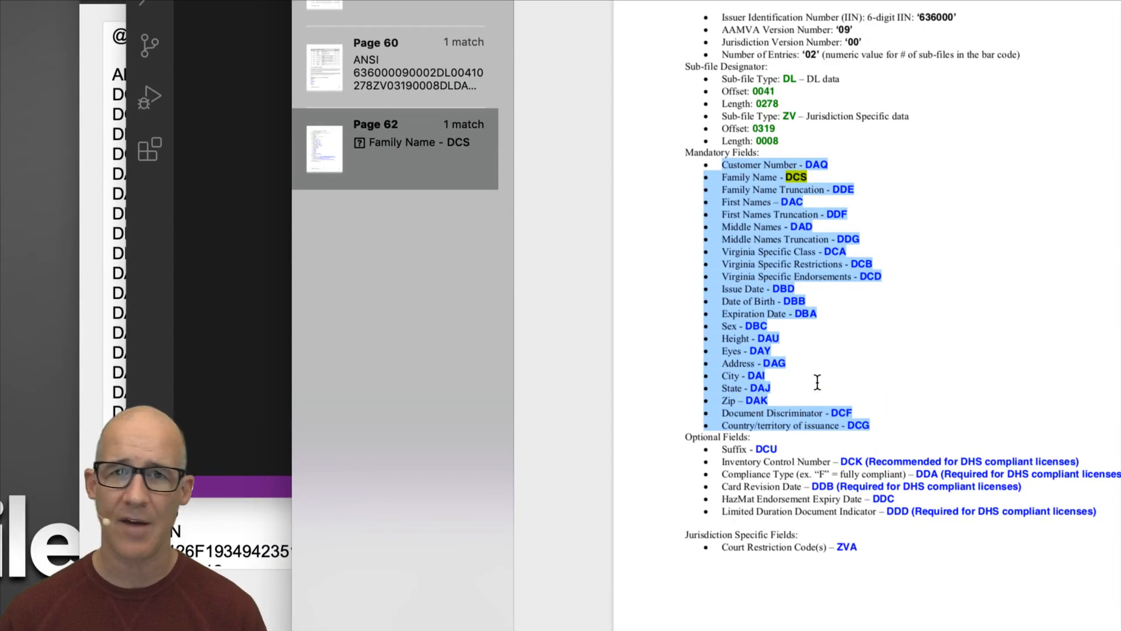
pyautogui.click(245, 214)
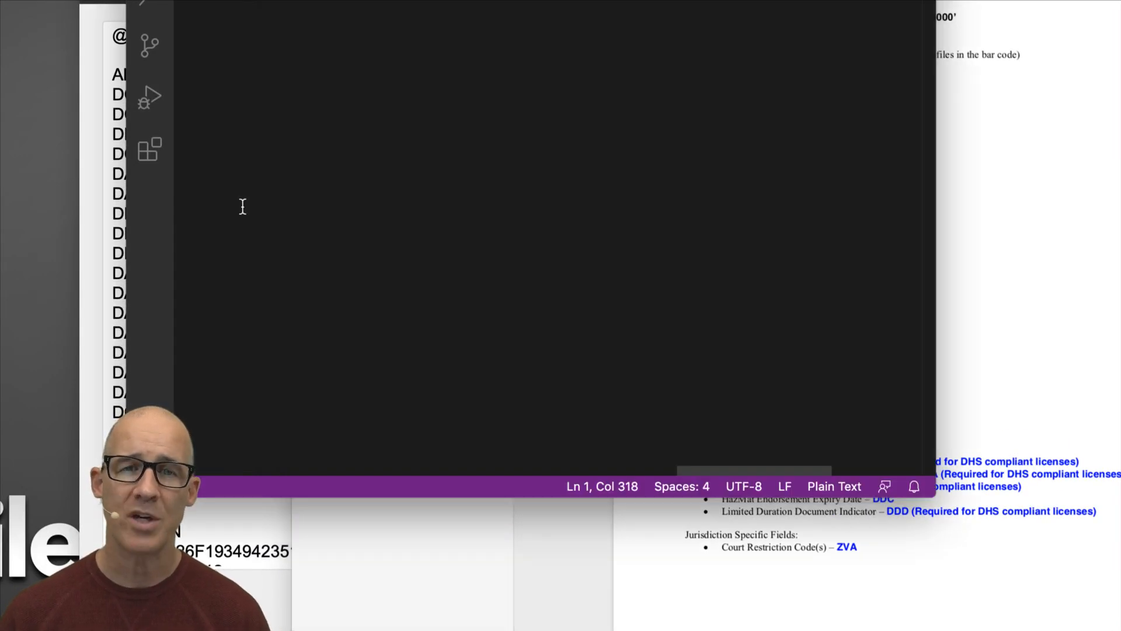
pyautogui.click(963, 295)
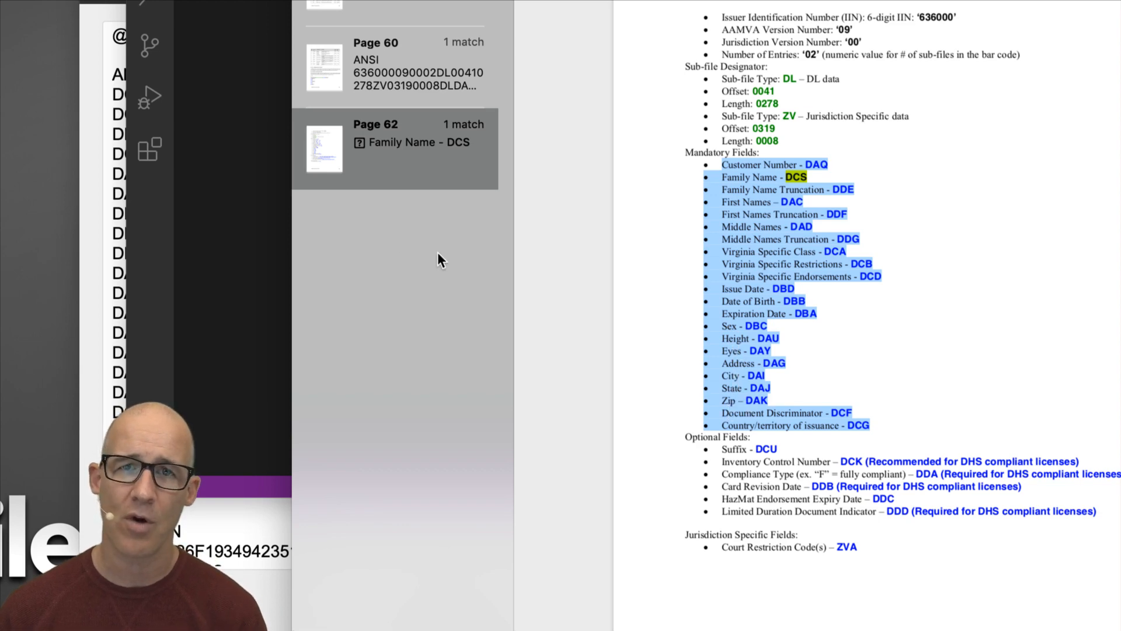
pyautogui.click(253, 200)
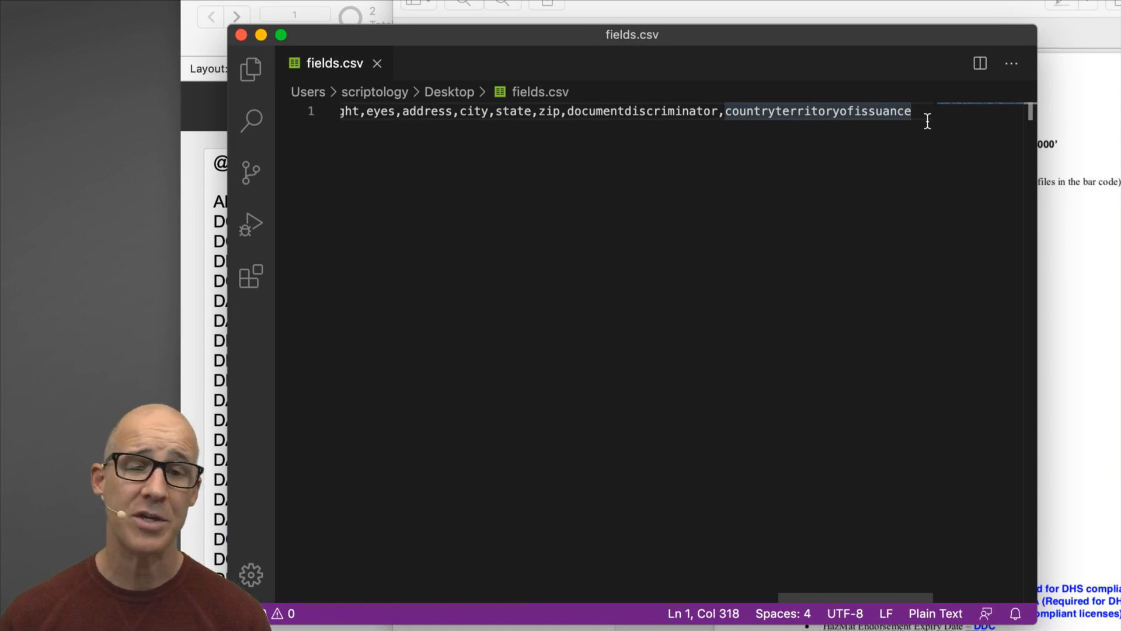
pyautogui.press('Return')
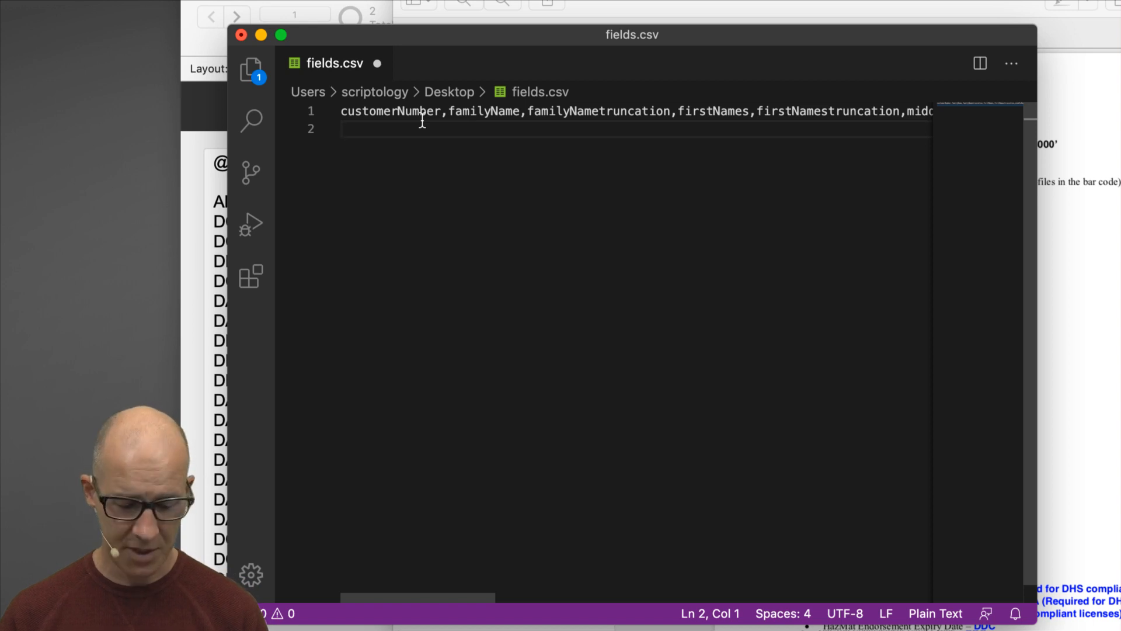
# Start a sample row on line 2 with a customer number and family name, checking headers against the card PDF.
pyautogui.write('002')
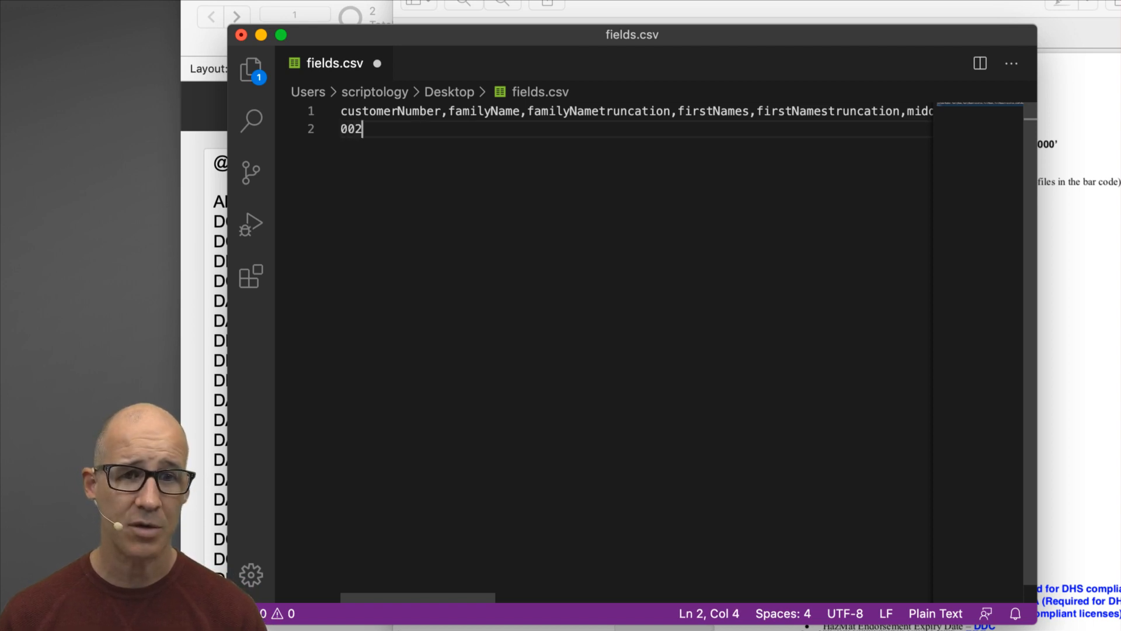
pyautogui.write(',Petrowsky,')
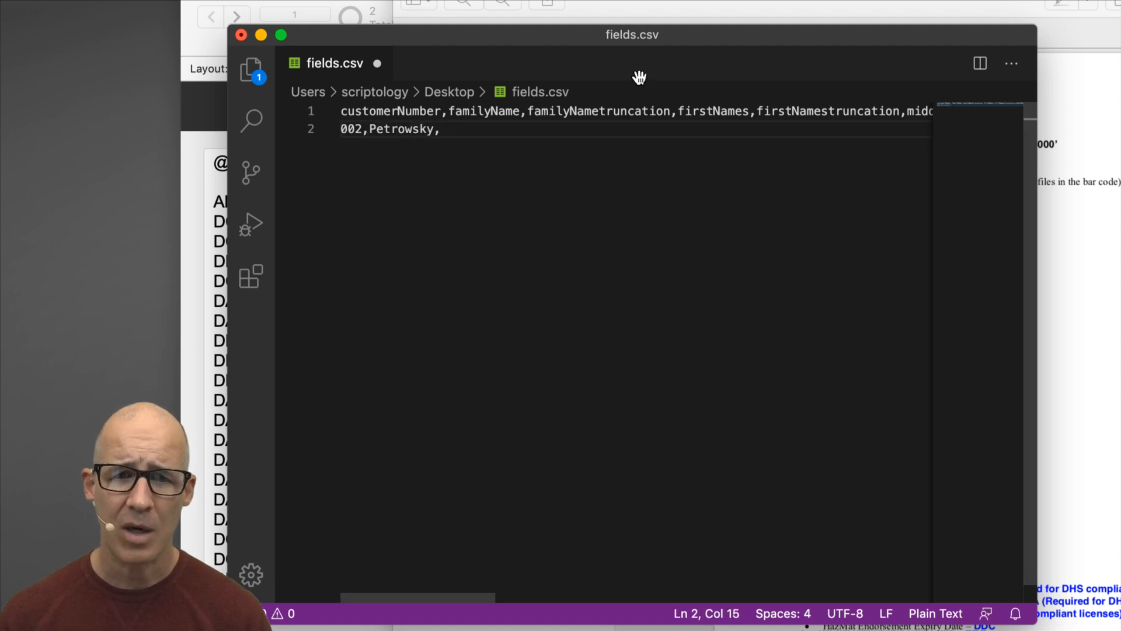
pyautogui.click(1055, 280)
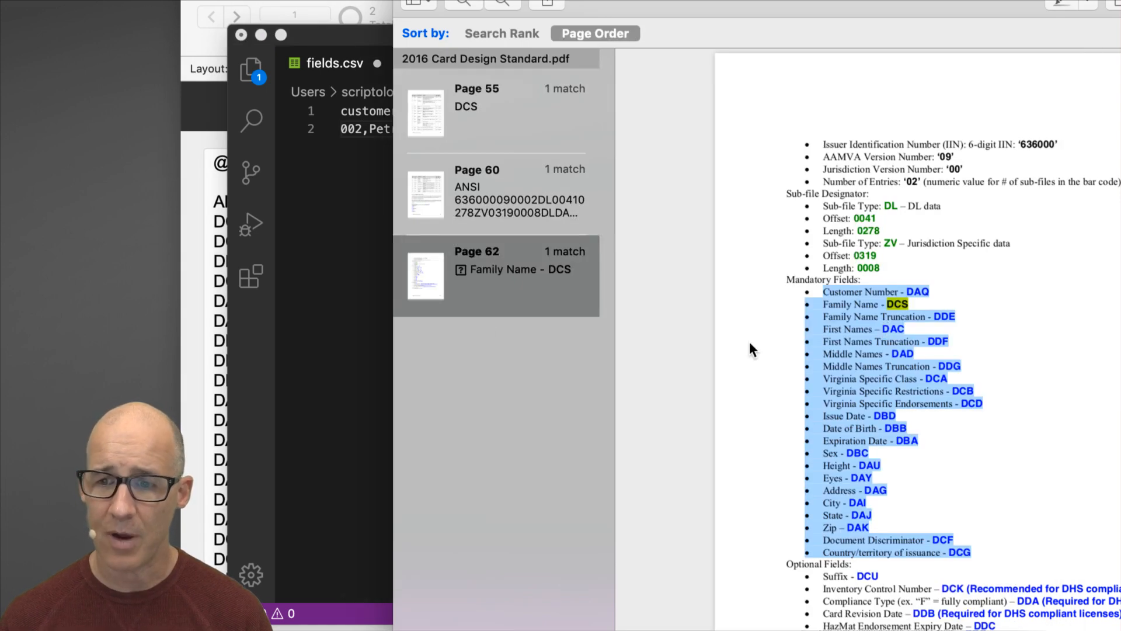
pyautogui.click(372, 275)
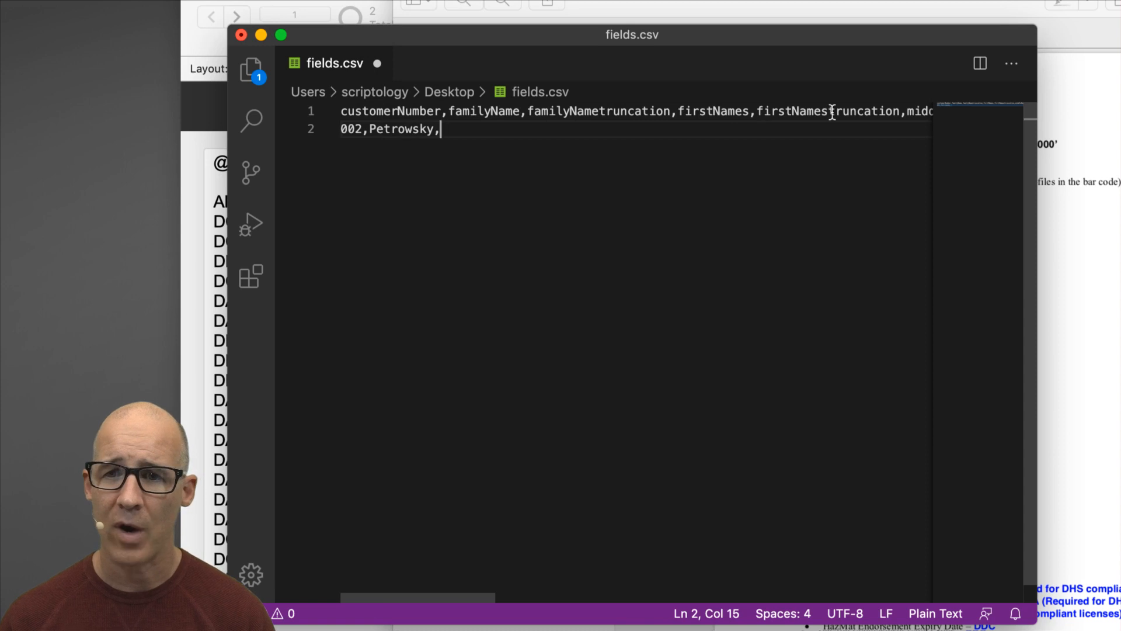
pyautogui.moveTo(600, 111); pyautogui.dragTo(661, 112)
pyautogui.click(562, 111)
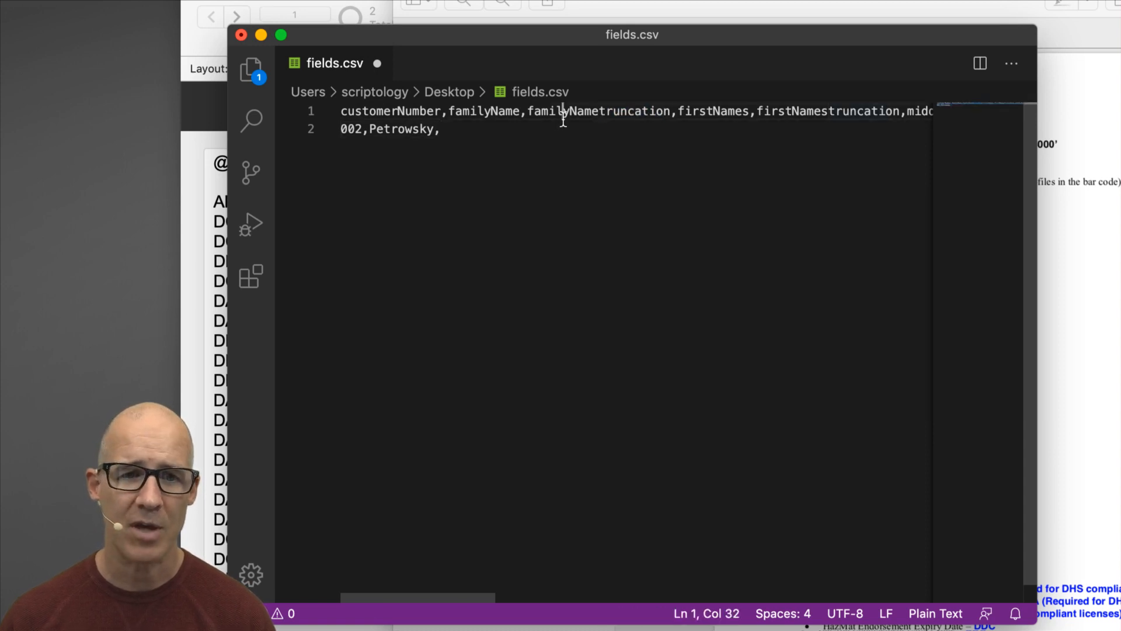
pyautogui.click(461, 130)
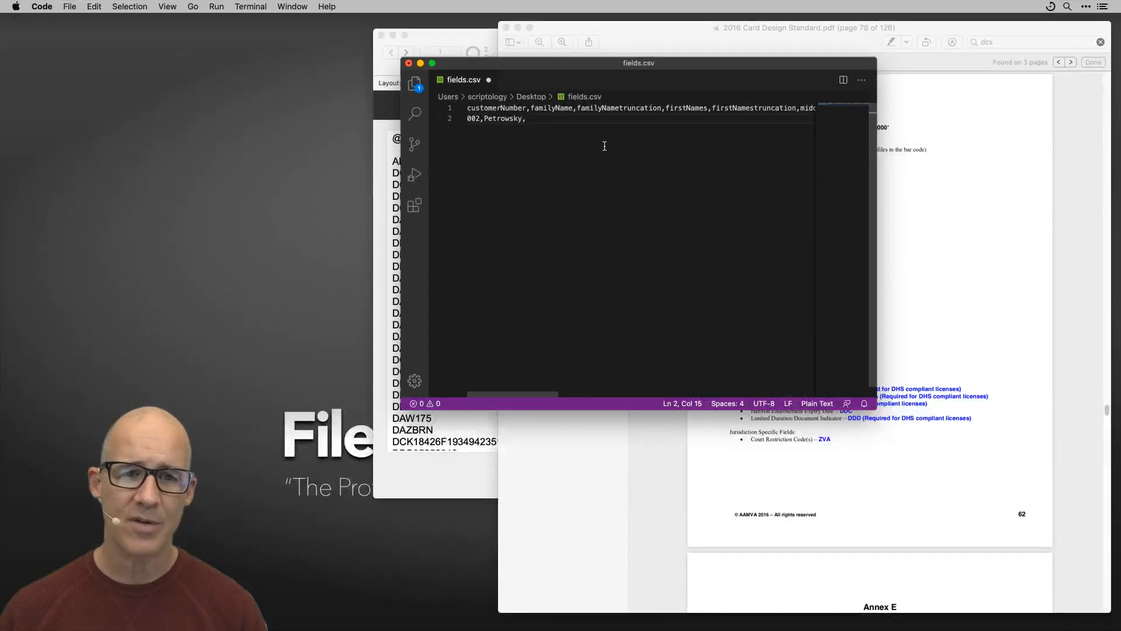
# Save fields.csv and remove the trailing comma from the sample row.
pyautogui.press('super+s')
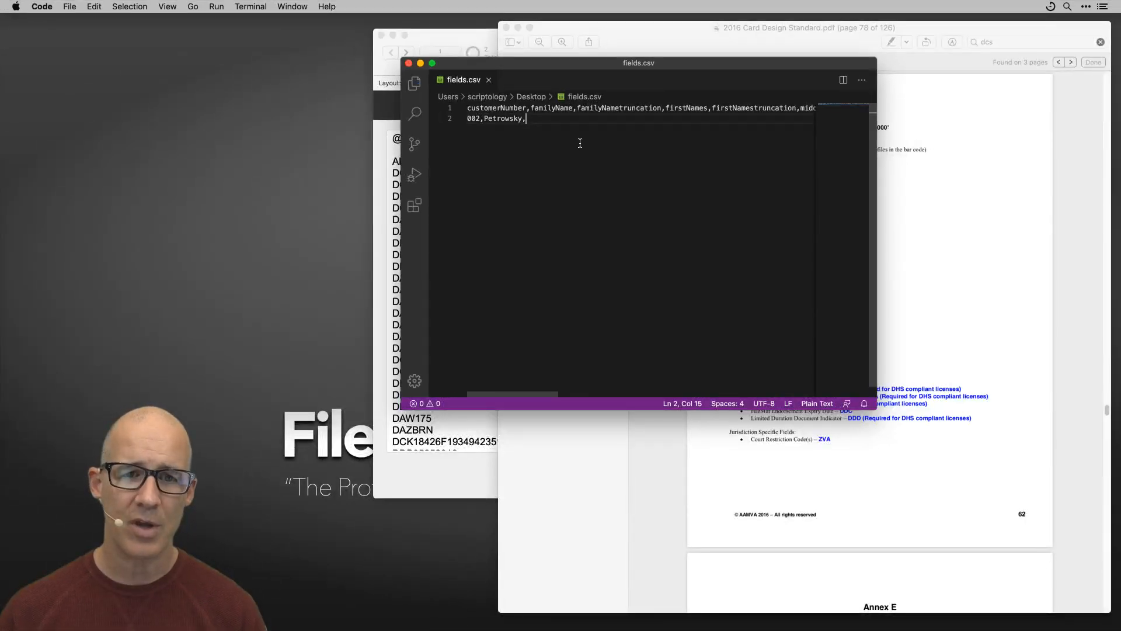
pyautogui.press('BackSpace')
pyautogui.moveTo(555, 64); pyautogui.dragTo(699, 126)
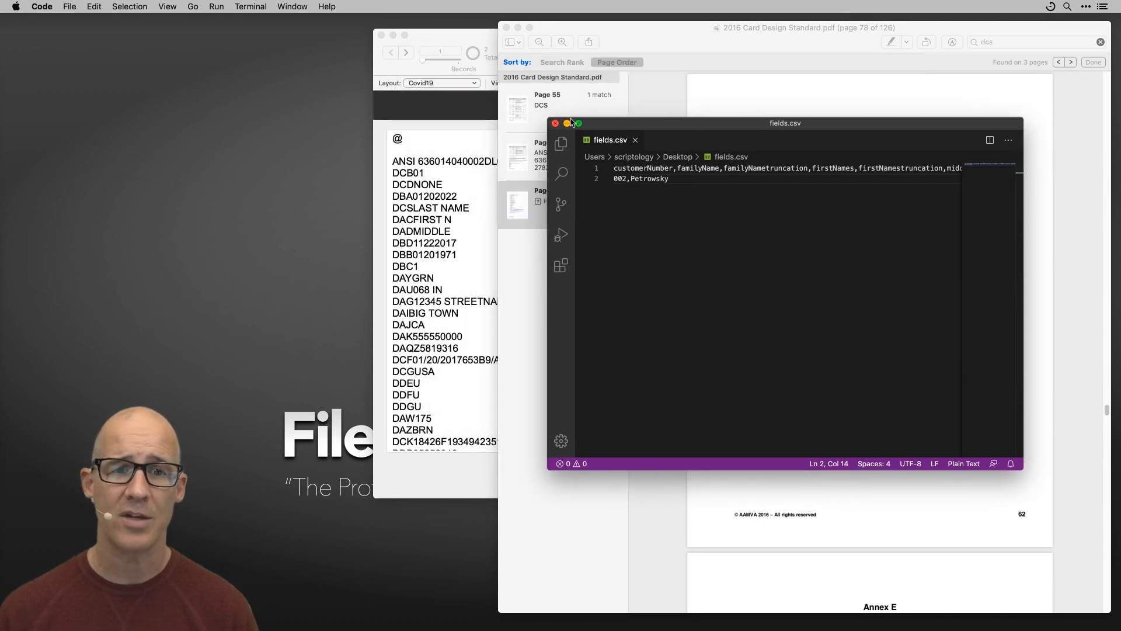
# Reveal the FileMaker Pro 18 Advanced application in Finder via a launcher search for 'file'.
pyautogui.click(452, 36)
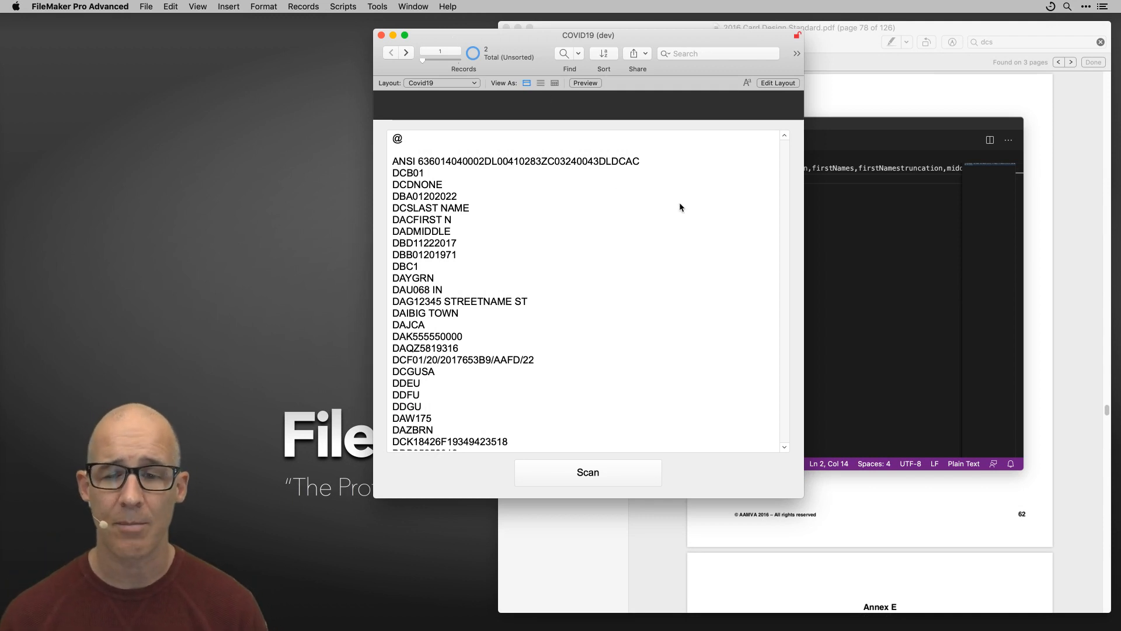
pyautogui.press('super+space')
pyautogui.write('file')
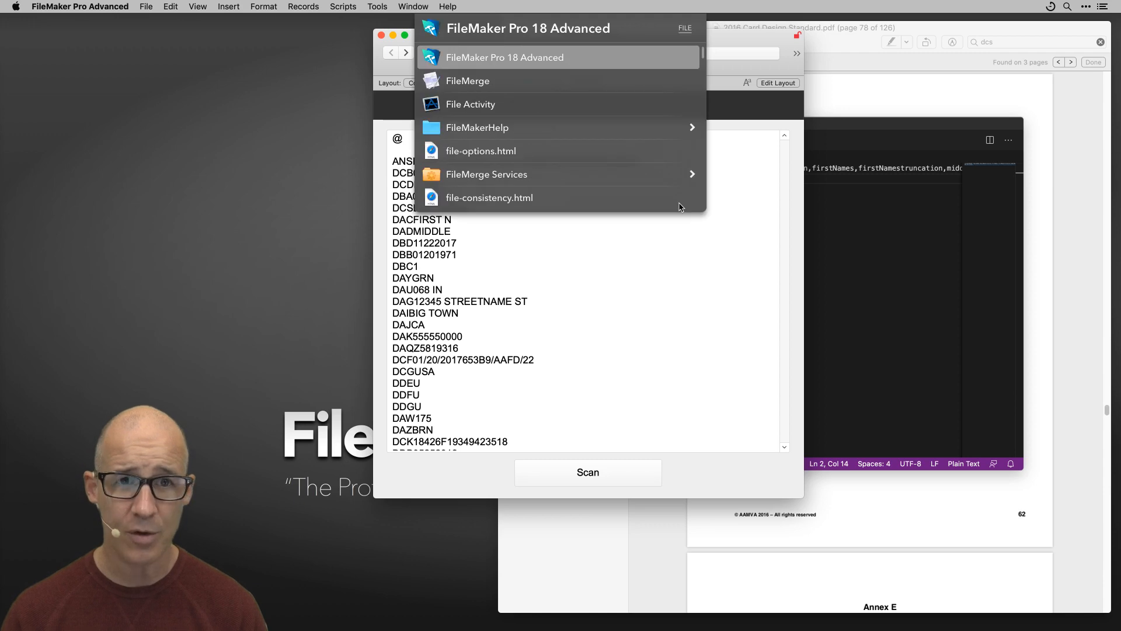
pyautogui.press('super+Return')
# Drag fields.csv from the Desktop window onto the FileMaker Pro 18 Advanced application icon.
pyautogui.moveTo(853, 275); pyautogui.dragTo(454, 53)
pyautogui.moveTo(718, 411); pyautogui.dragTo(565, 295)
pyautogui.moveTo(415, 46); pyautogui.dragTo(373, 137)
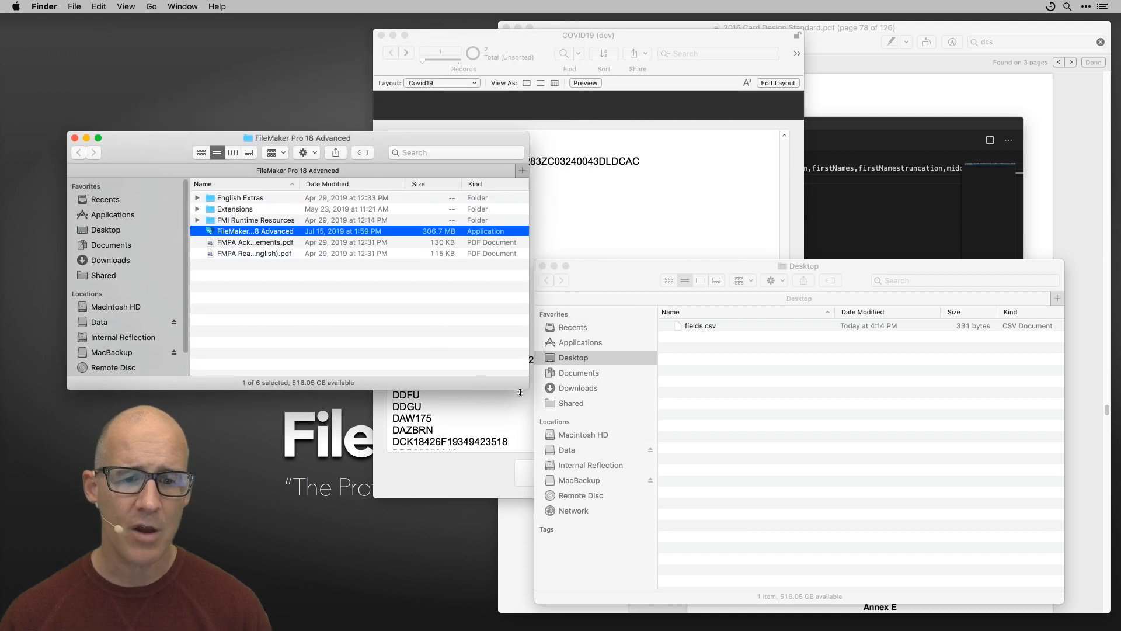
pyautogui.moveTo(528, 386); pyautogui.dragTo(575, 394)
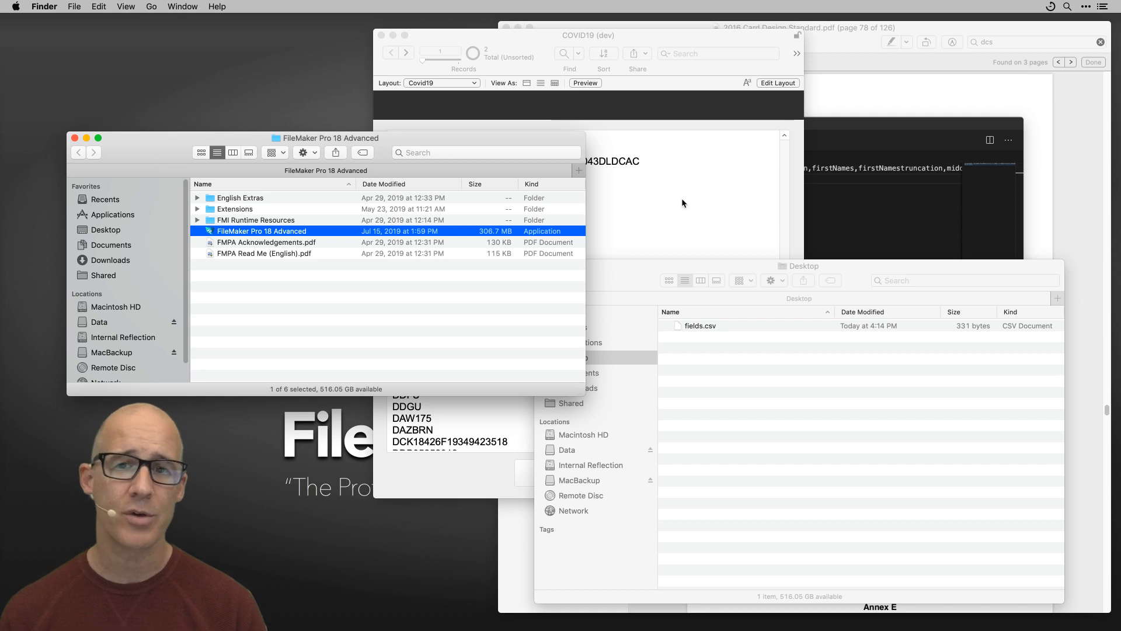
pyautogui.click(646, 36)
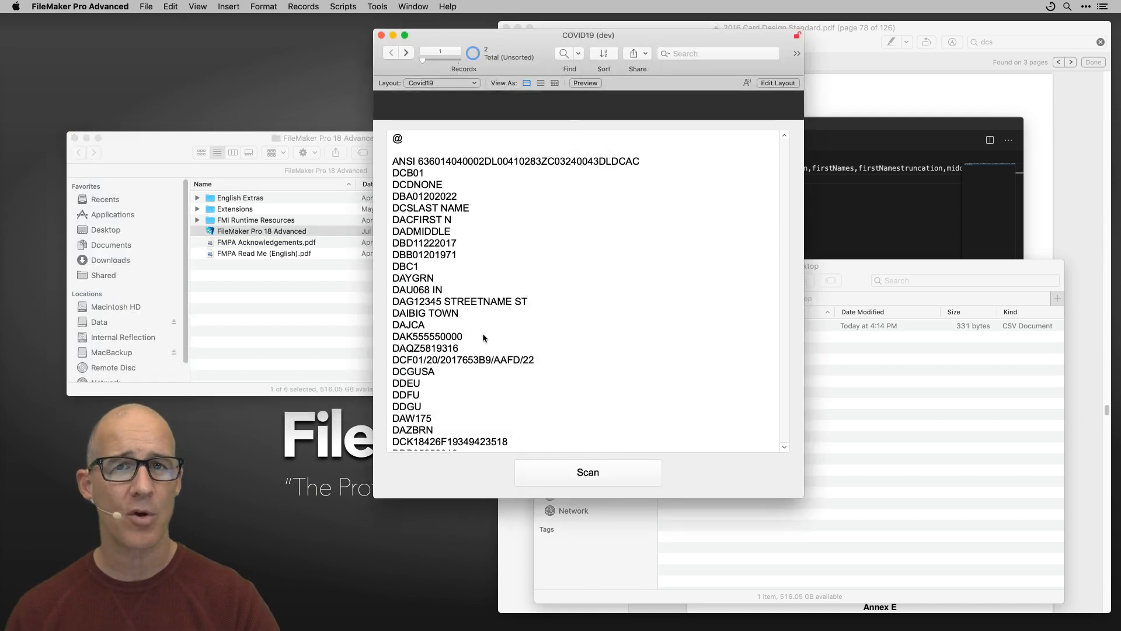
pyautogui.click(267, 322)
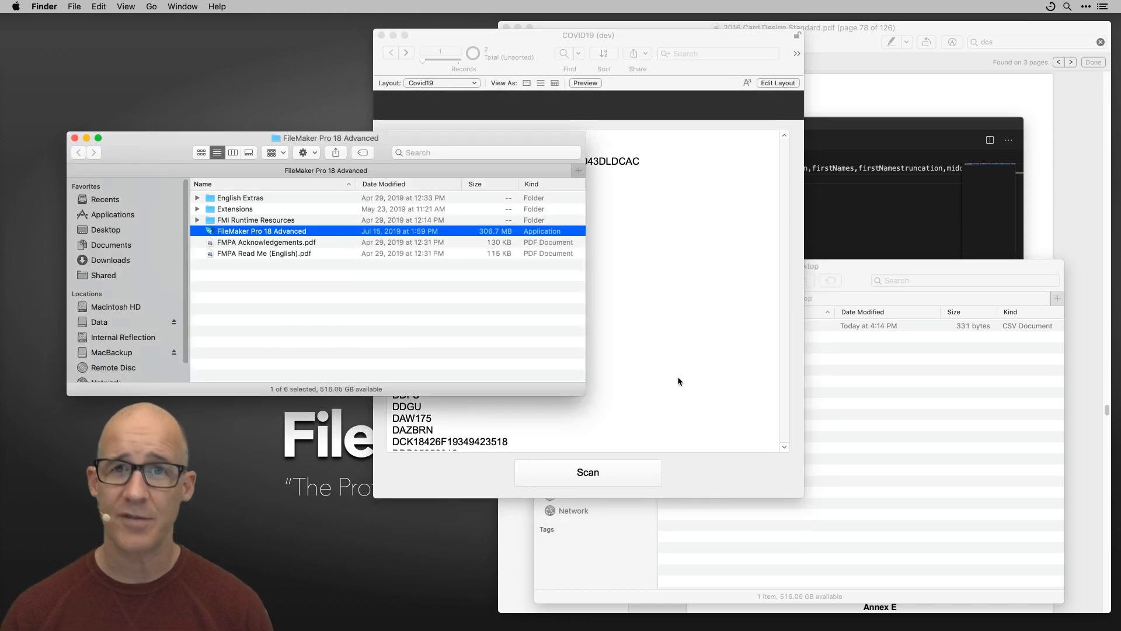
pyautogui.click(883, 400)
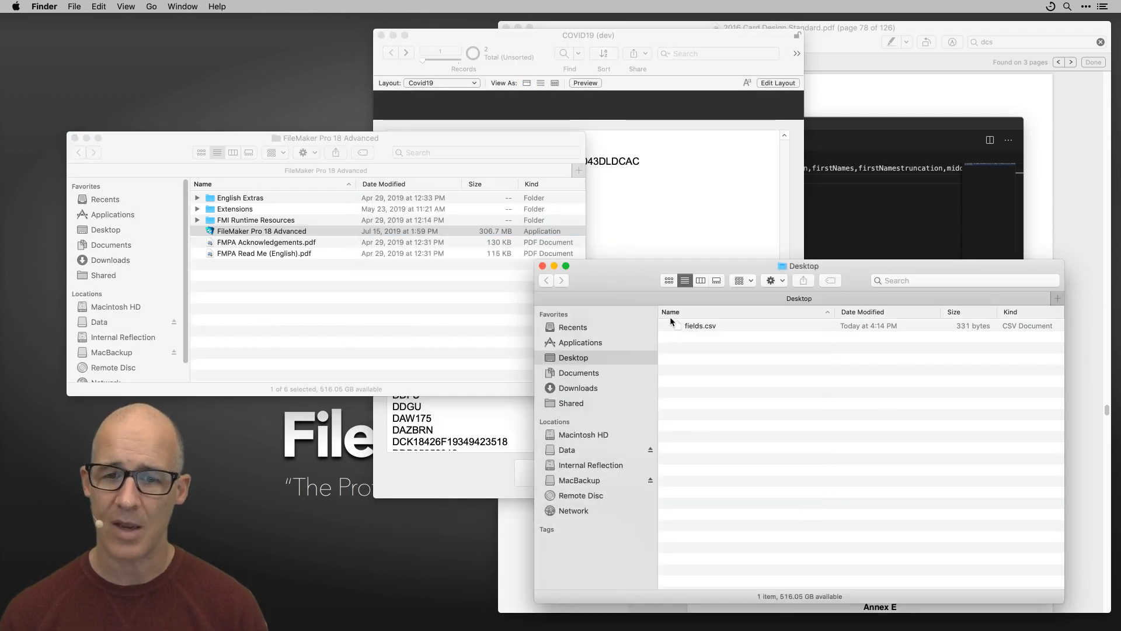
pyautogui.moveTo(697, 327); pyautogui.dragTo(272, 232)
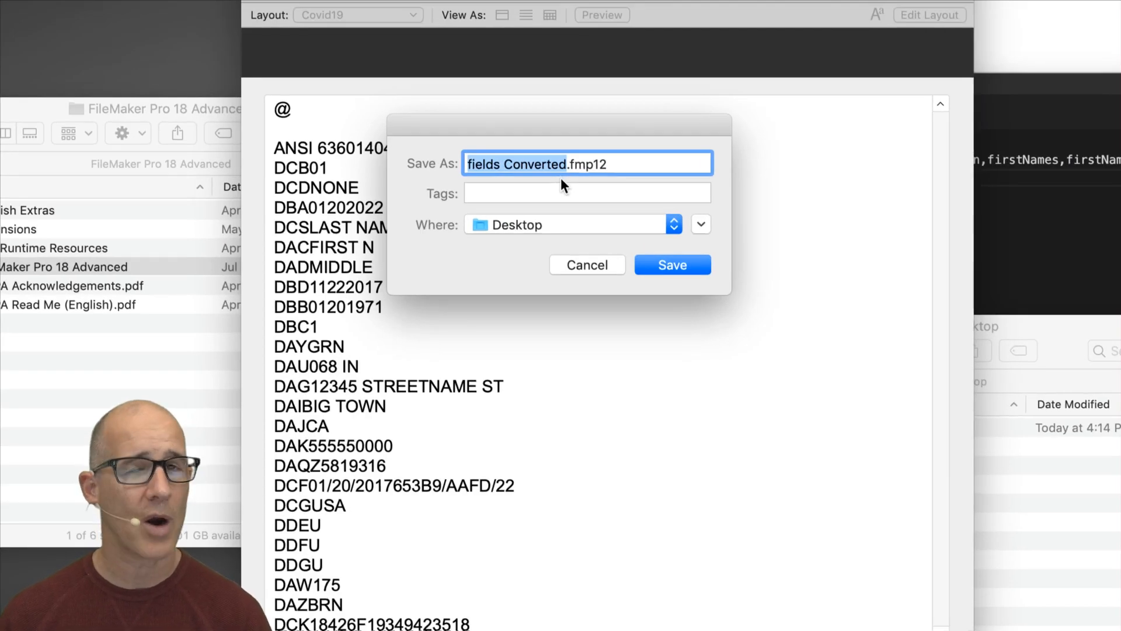
# Save the new database as 'fields Converted.fmp12' on the Desktop.
pyautogui.click(680, 263)
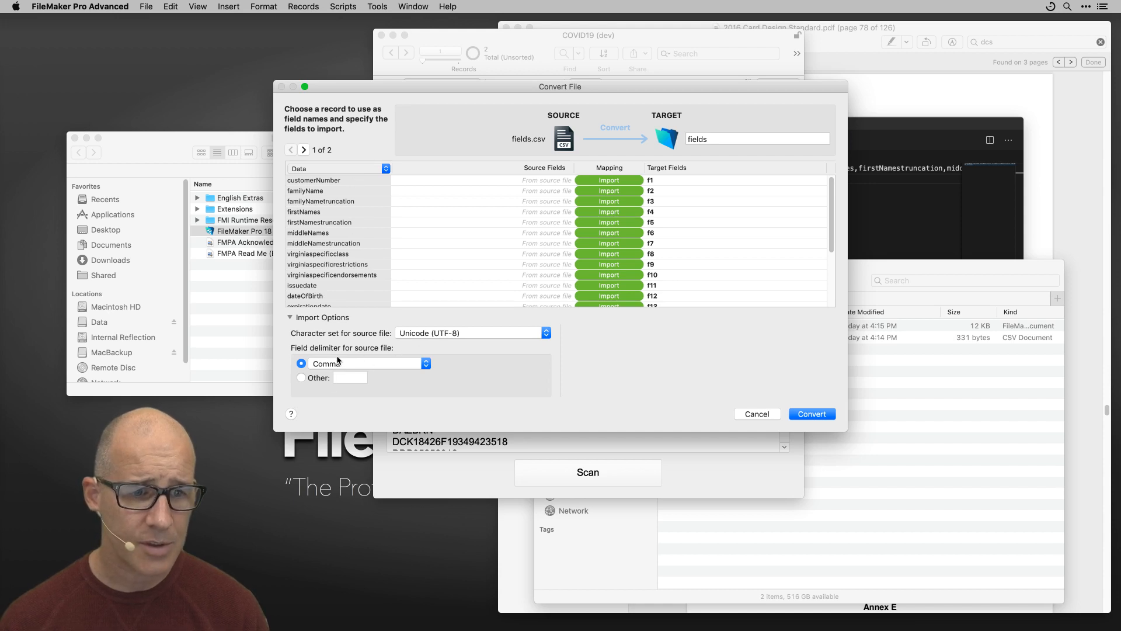
# Set the first record to 'Use as Field Names' and convert fields.csv into fields Converted.
pyautogui.click(325, 171)
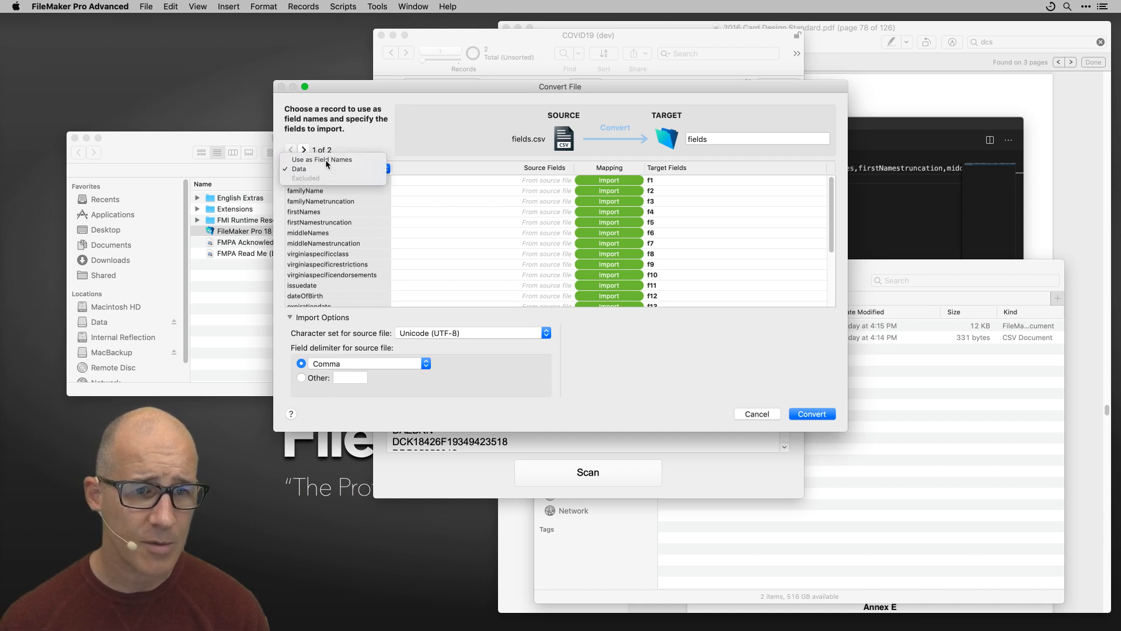
pyautogui.click(326, 160)
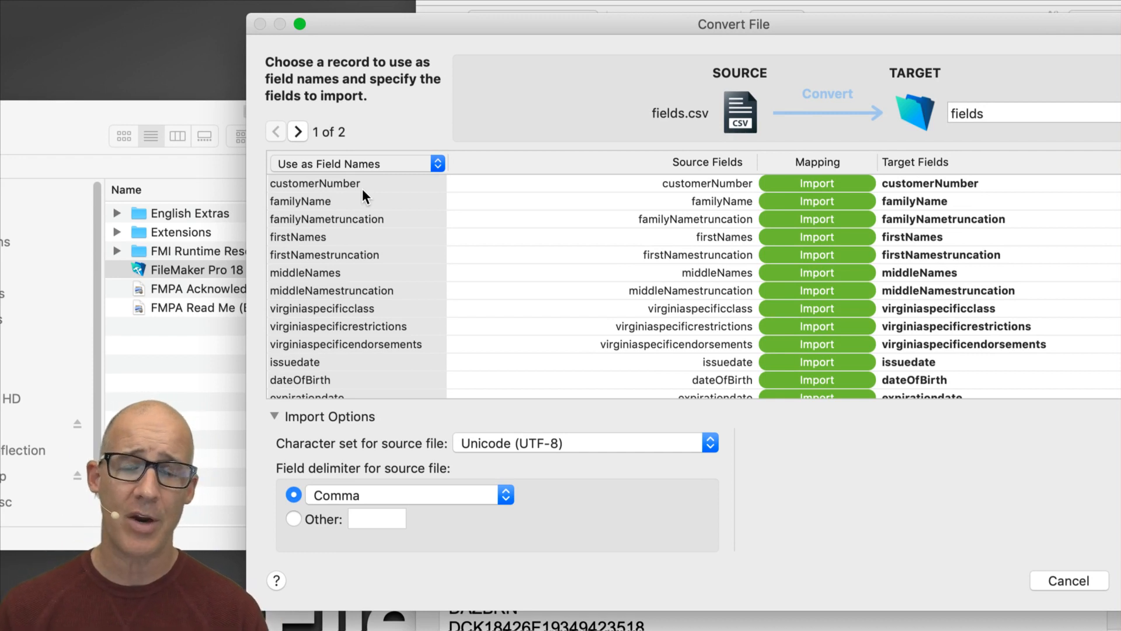
pyautogui.moveTo(696, 23); pyautogui.dragTo(560, 11)
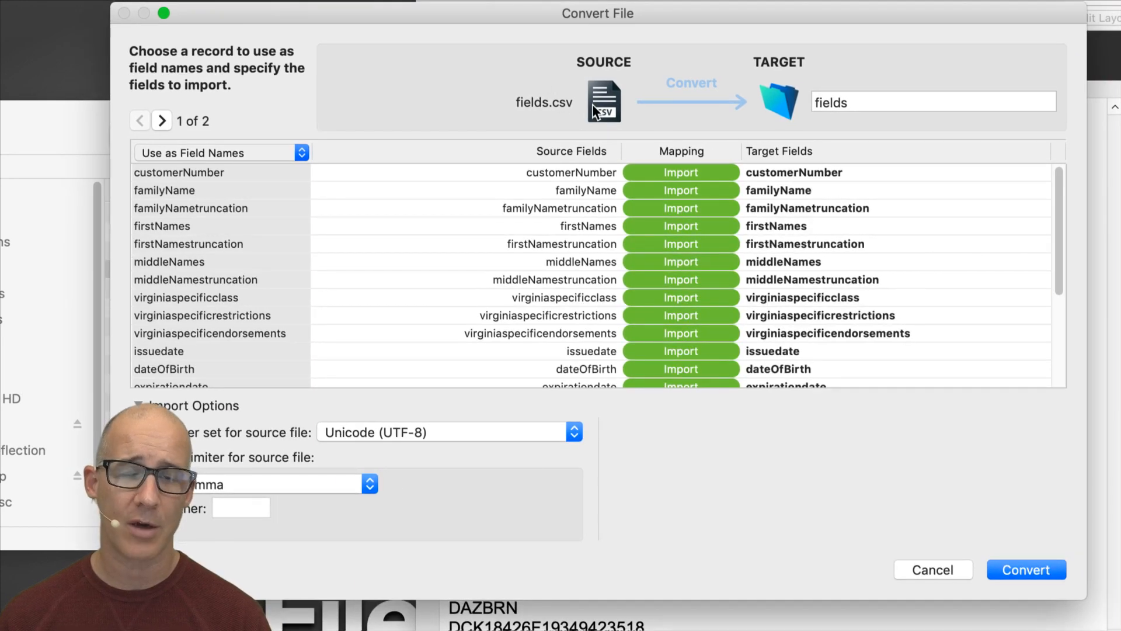
pyautogui.moveTo(636, 21); pyautogui.dragTo(611, 25)
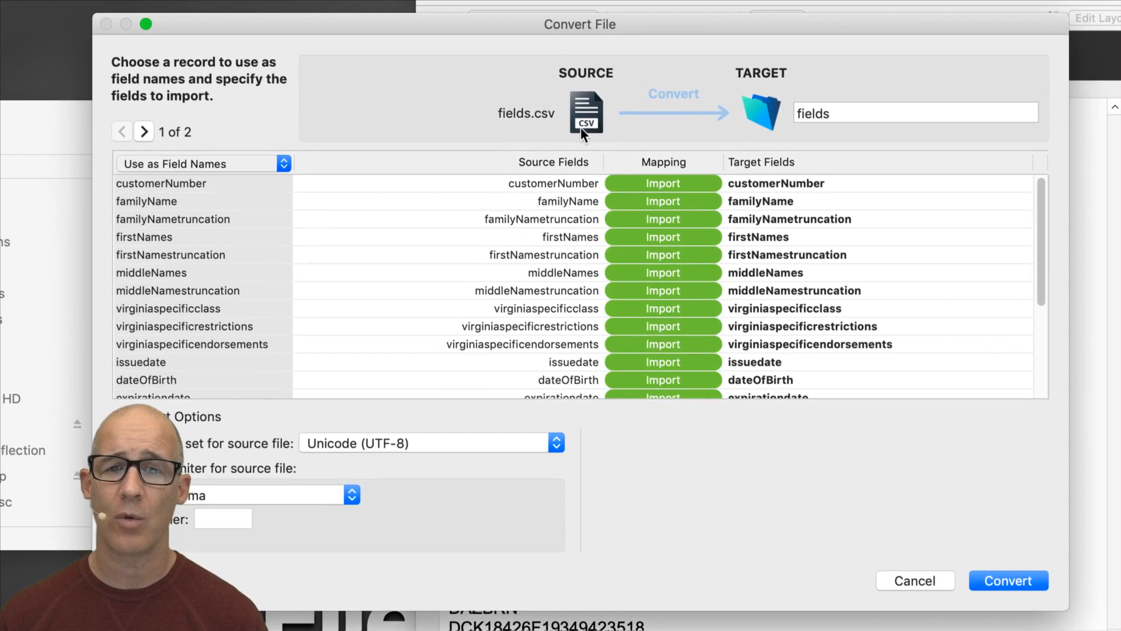
pyautogui.click(263, 159)
pyautogui.click(251, 177)
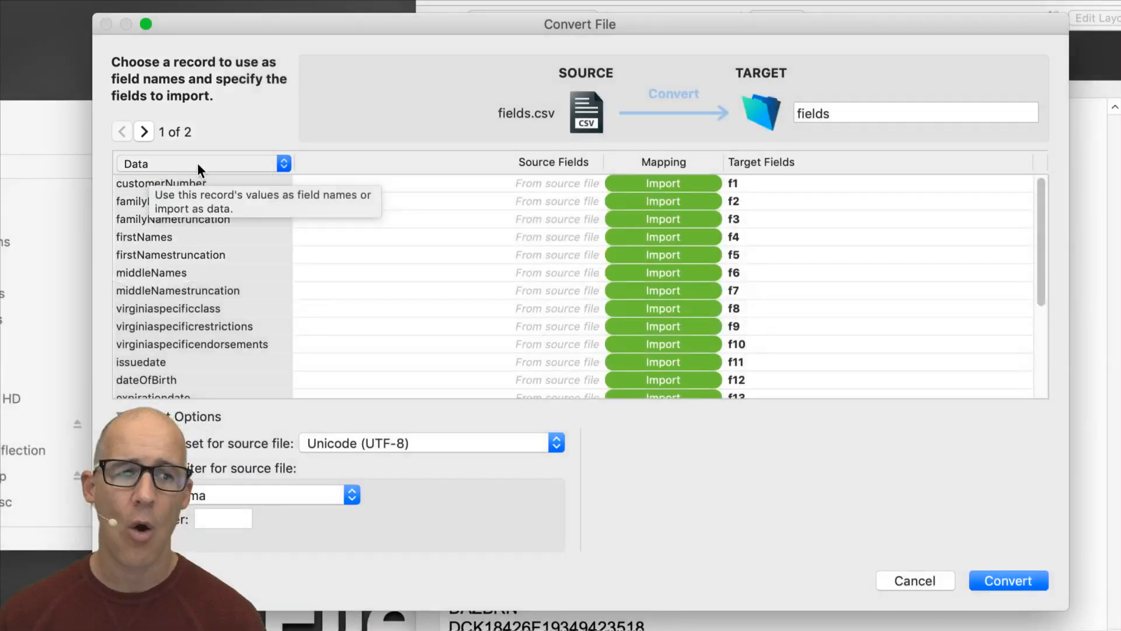
pyautogui.click(197, 163)
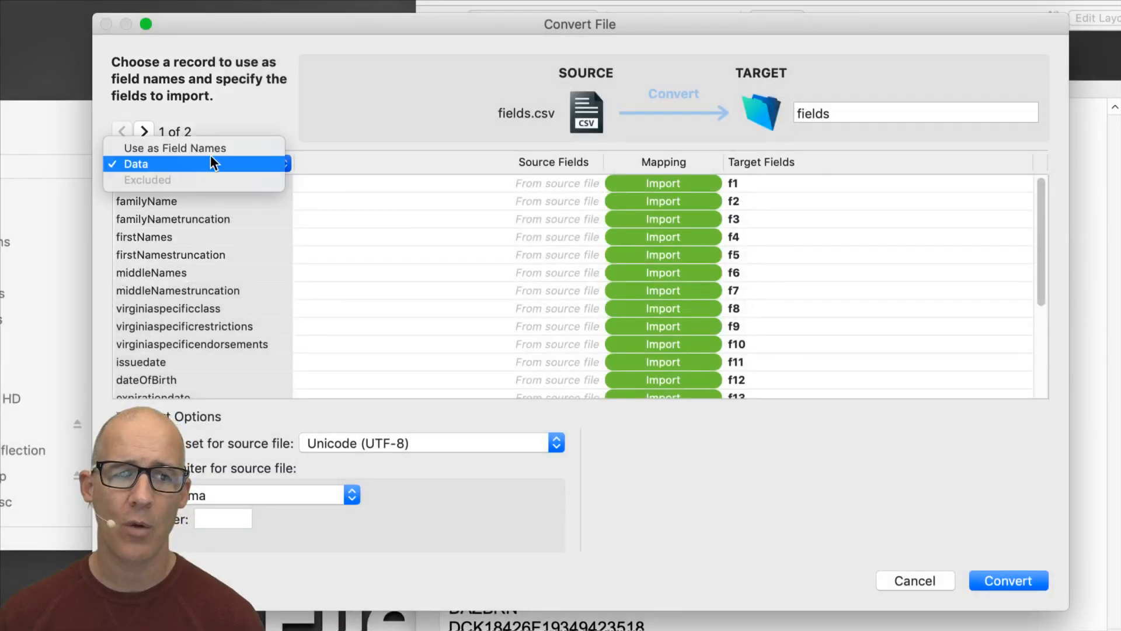
pyautogui.click(213, 150)
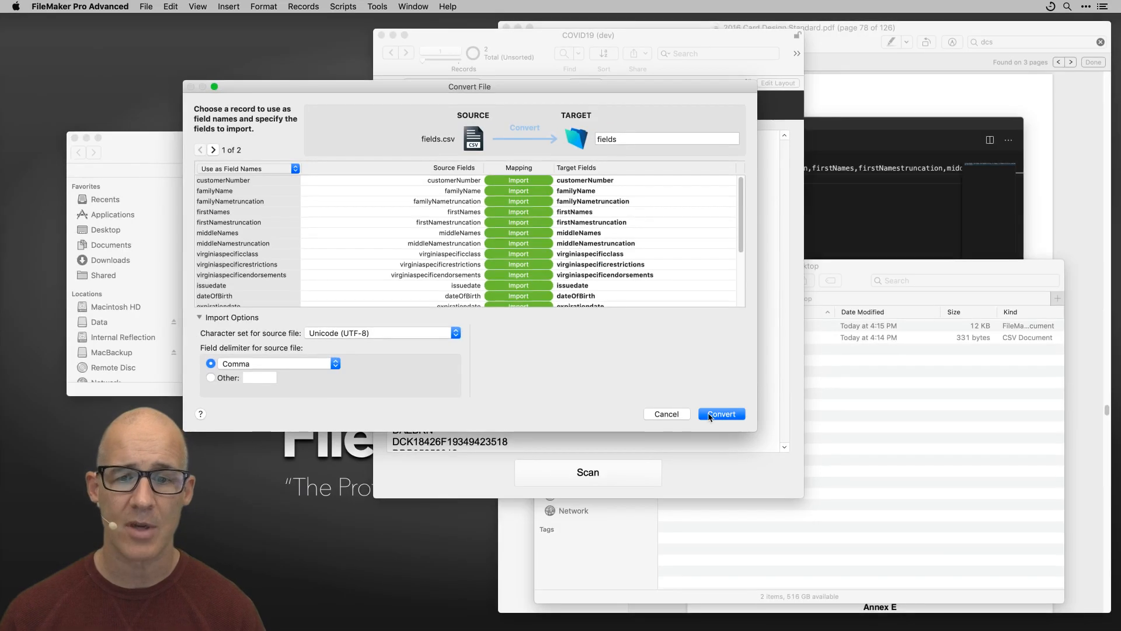
pyautogui.click(721, 414)
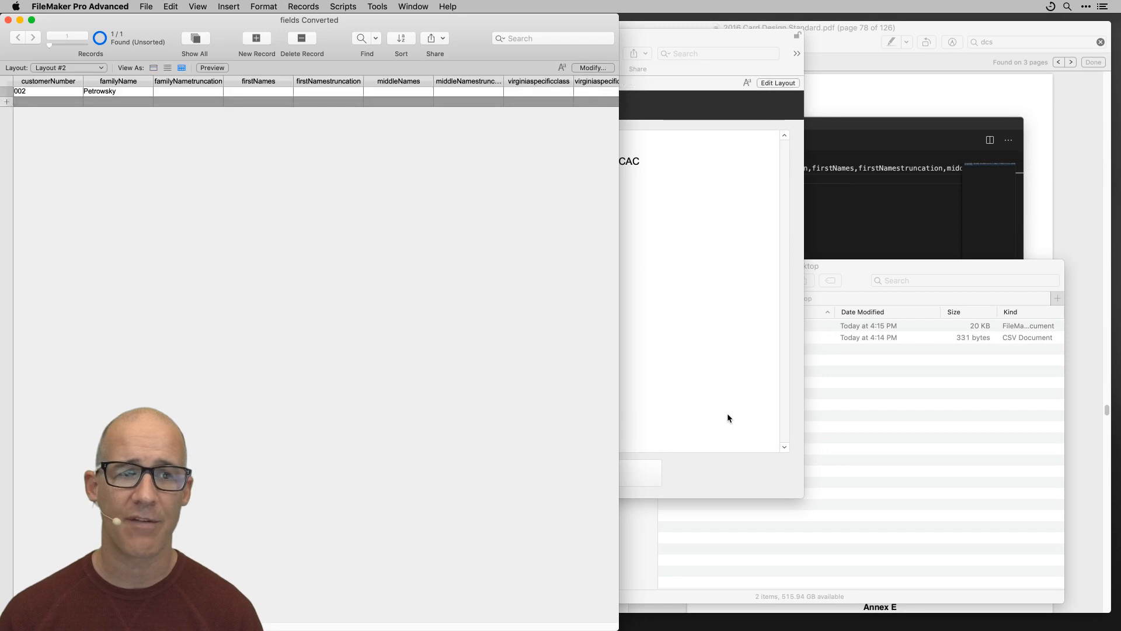
# Resize and centre the fields Converted window, then open Manage Database with Shift+Cmd+D.
pyautogui.moveTo(616, 624); pyautogui.dragTo(574, 301)
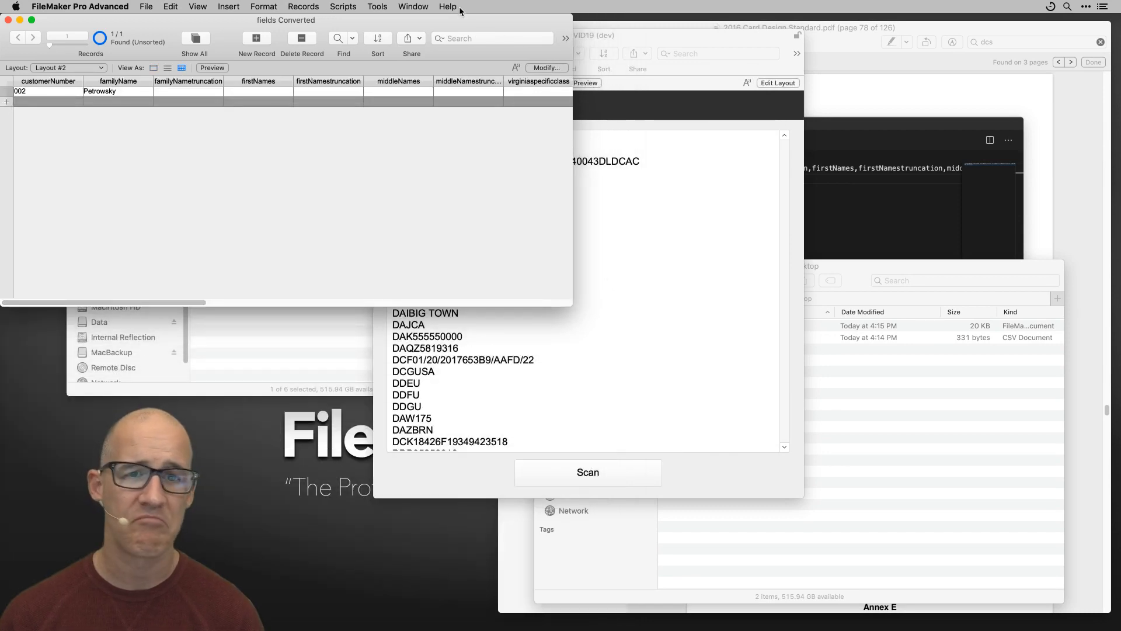
pyautogui.moveTo(462, 24); pyautogui.dragTo(877, 163)
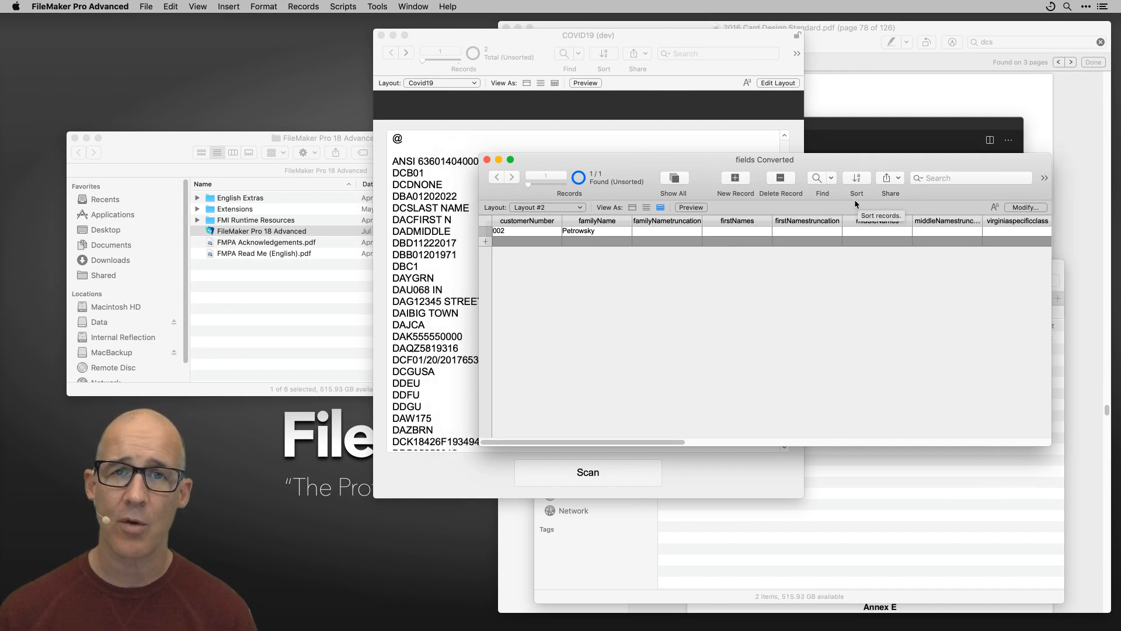
pyautogui.press('super+shift+d')
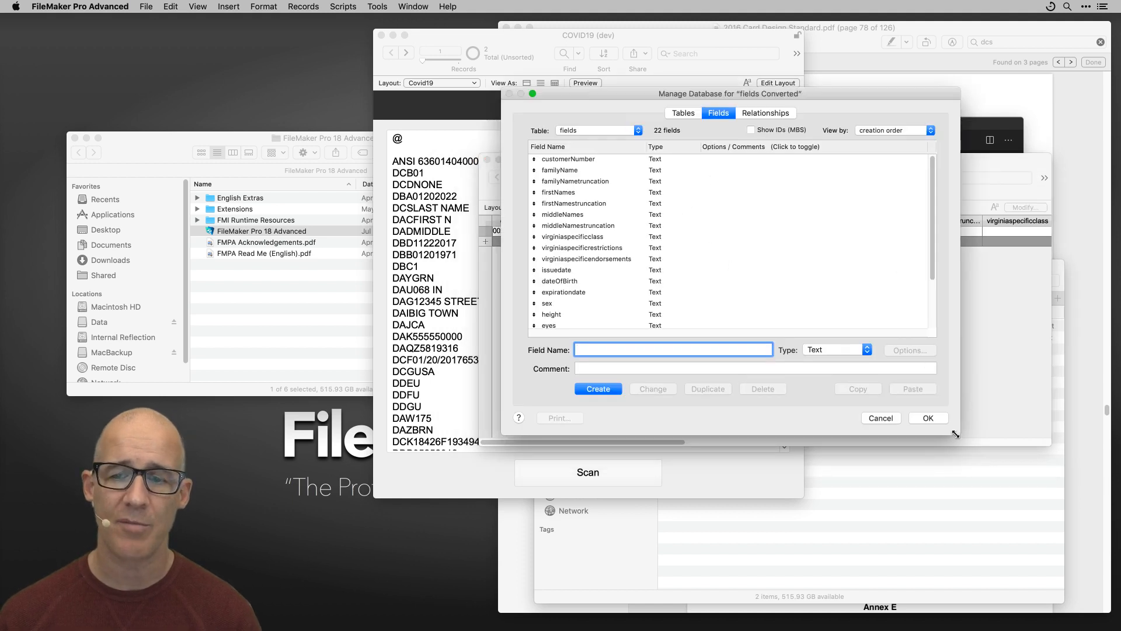
# Enlarge the Manage Database window and look over all 22 header-named fields.
pyautogui.moveTo(958, 434); pyautogui.dragTo(952, 544)
pyautogui.click(644, 160)
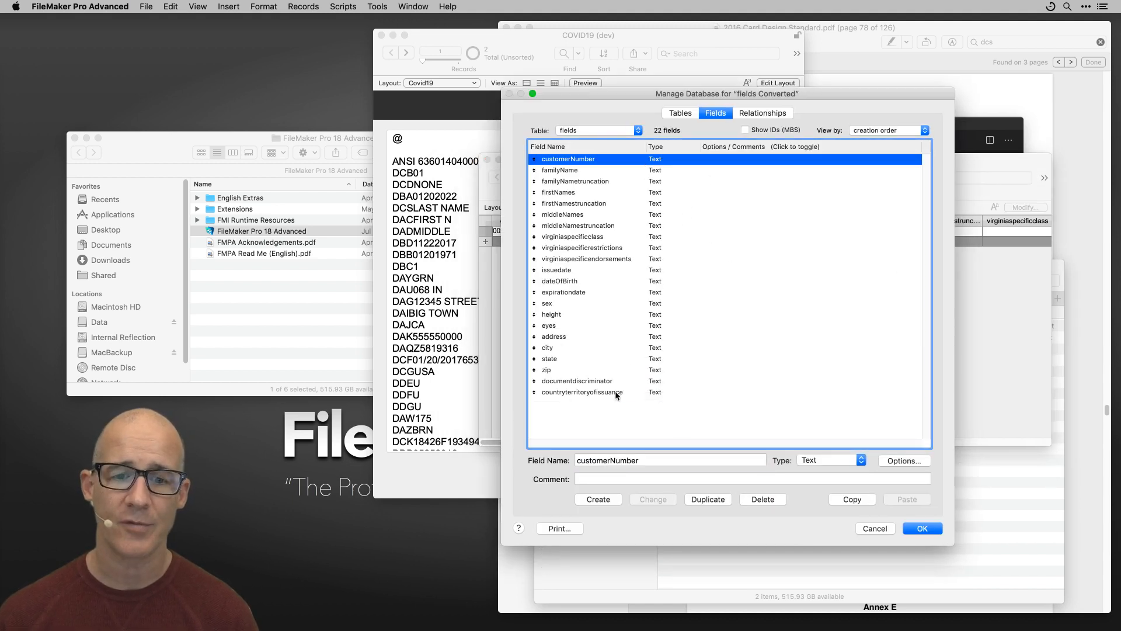
pyautogui.keyDown('shift'); pyautogui.click(616, 394); pyautogui.keyUp('shift')
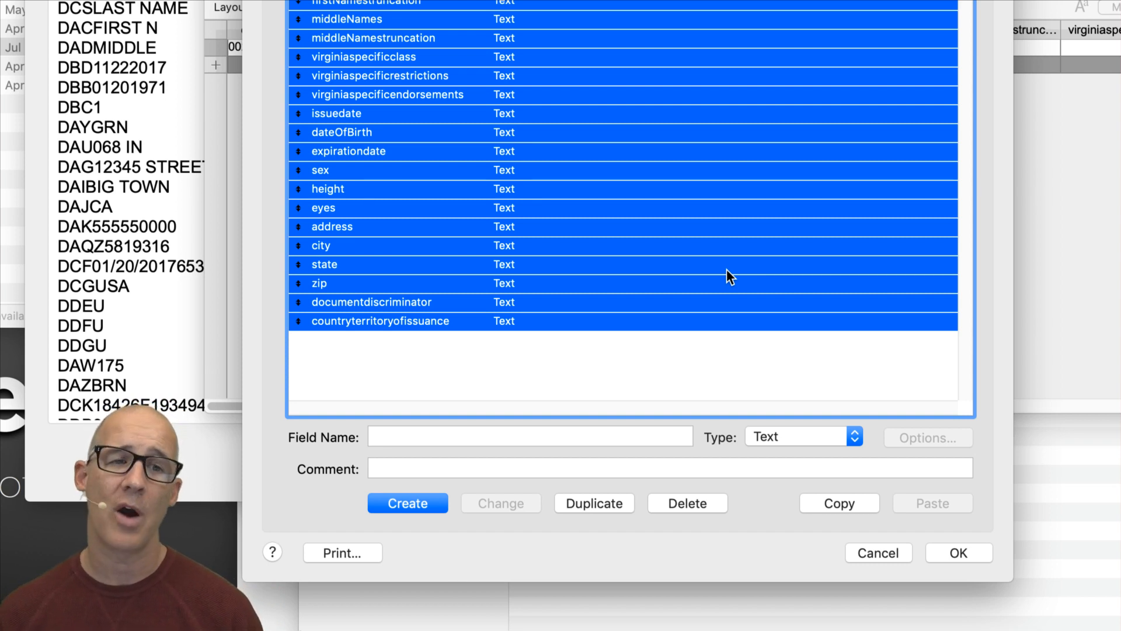
pyautogui.click(533, 338)
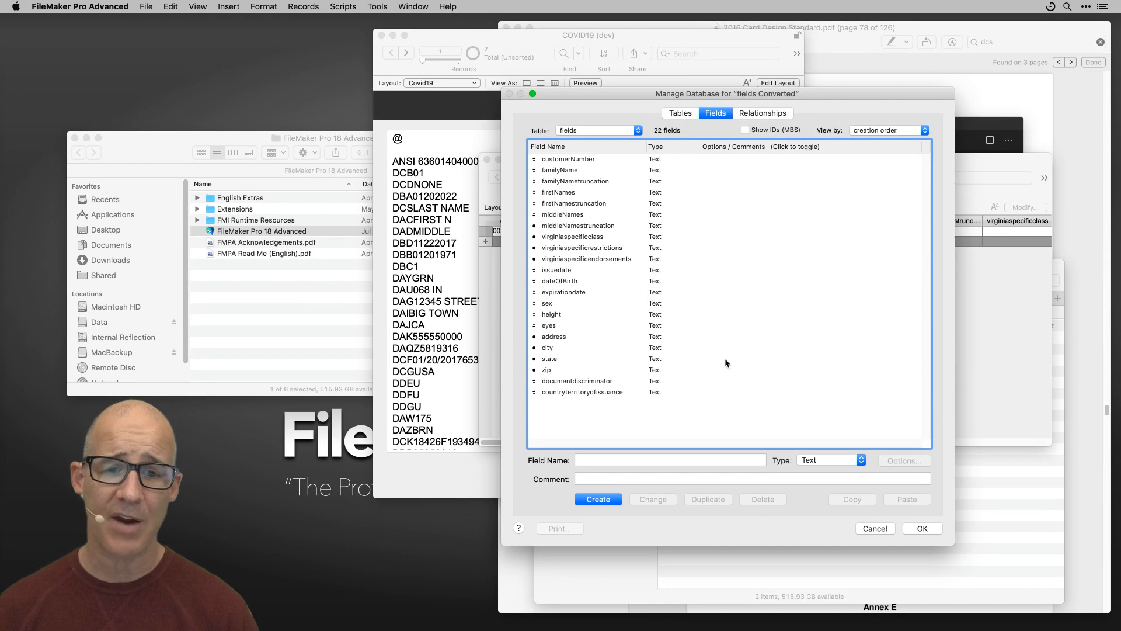
pyautogui.click(578, 295)
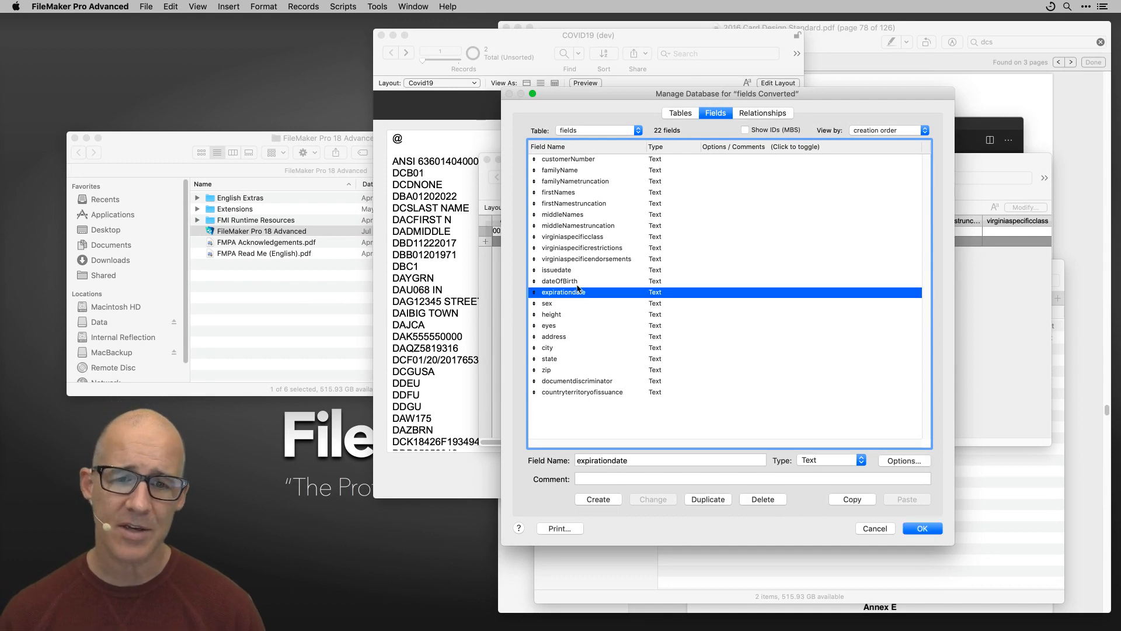
# Rename the issuedate field to issueDate and confirm the field definitions with OK.
pyautogui.click(548, 258)
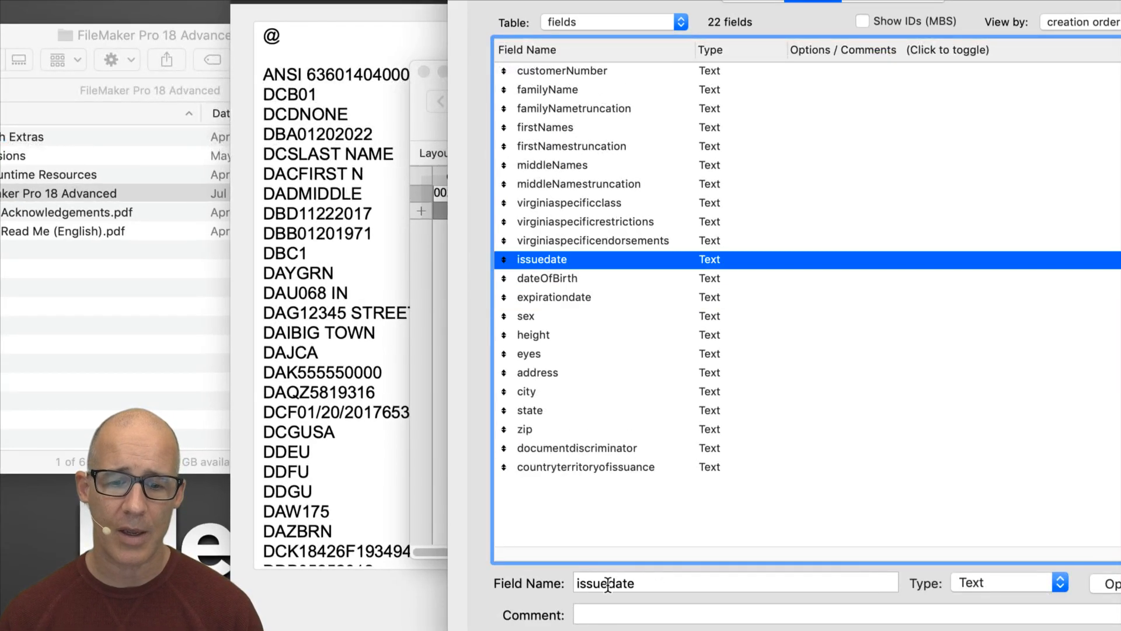
pyautogui.click(612, 586)
pyautogui.write('D')
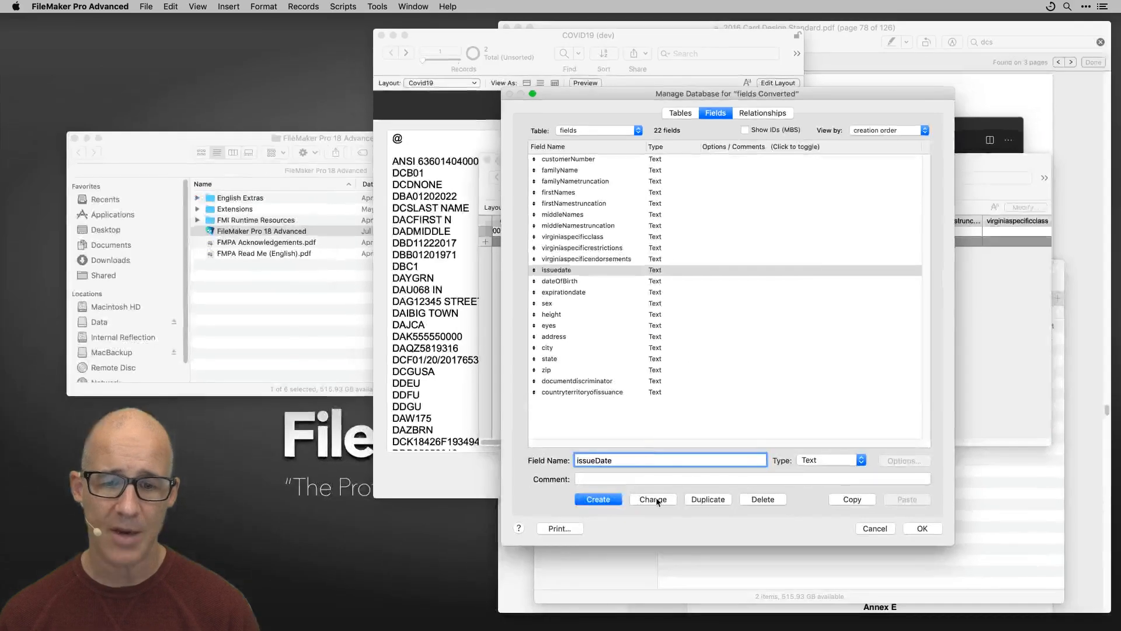
pyautogui.click(653, 500)
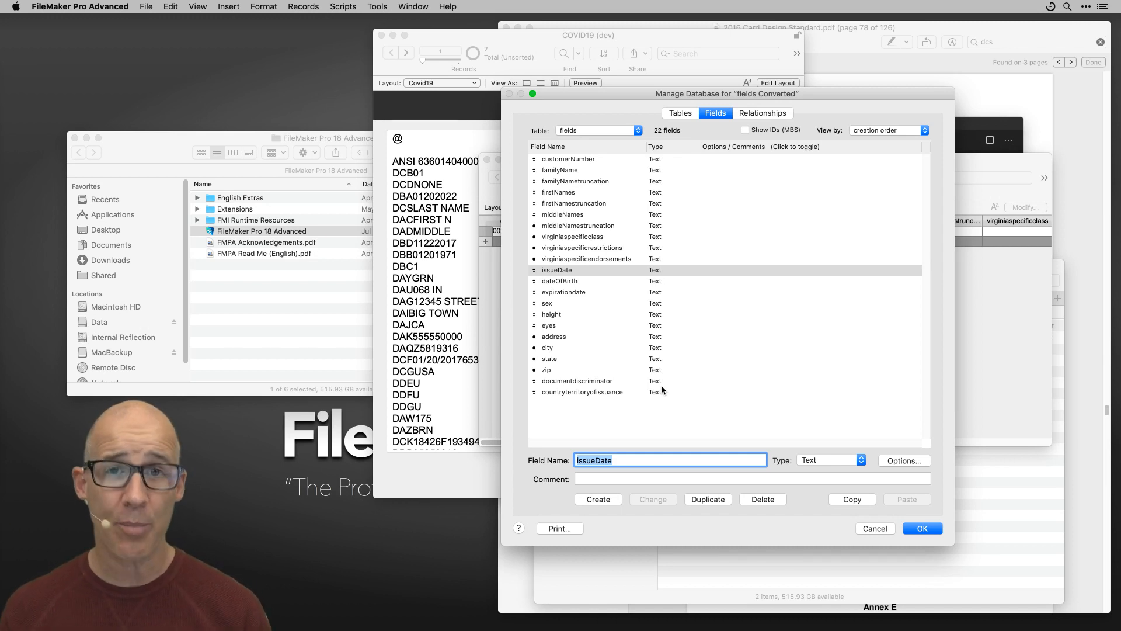
pyautogui.click(603, 160)
pyautogui.keyDown('shift'); pyautogui.click(629, 393); pyautogui.keyUp('shift')
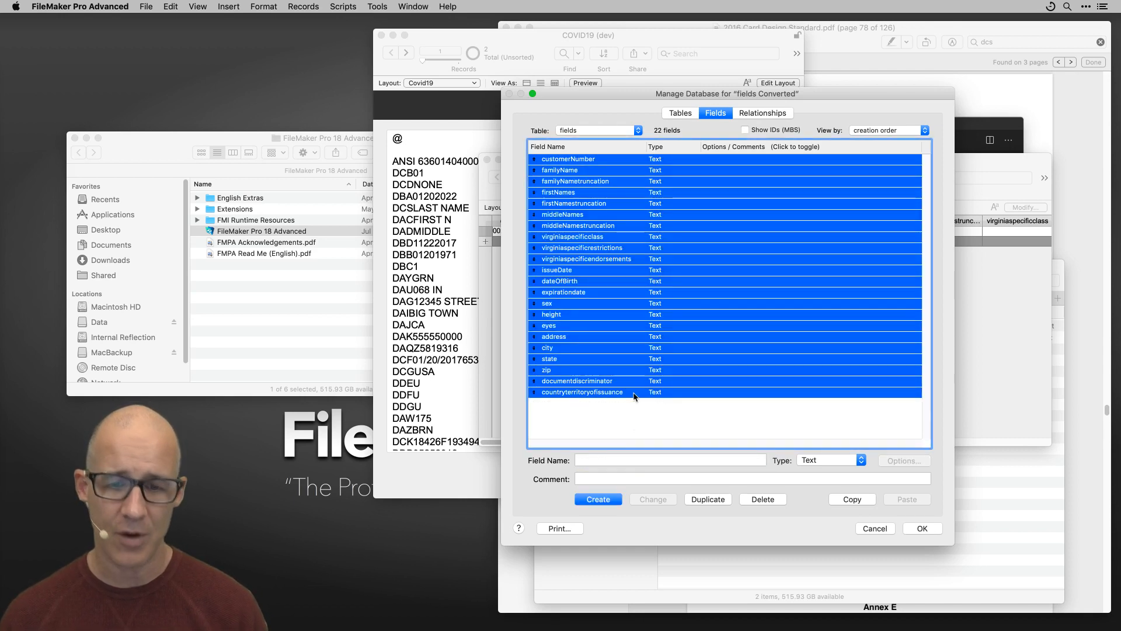
pyautogui.click(935, 528)
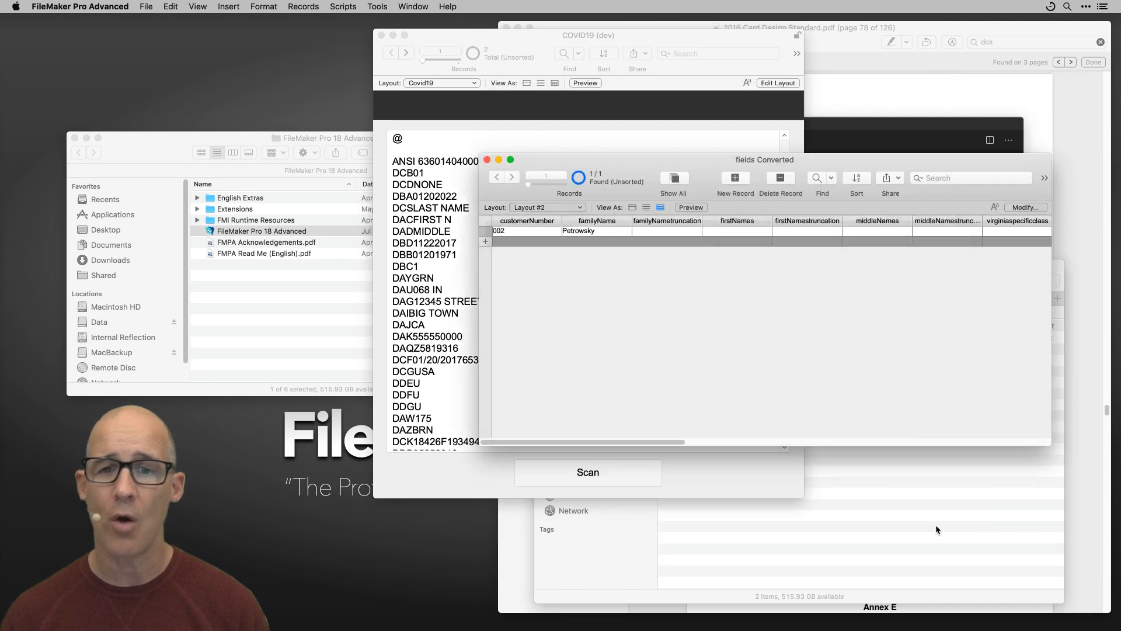
pyautogui.click(659, 33)
# Review the COVID19 table's six fields in Manage Database and close it without changes.
pyautogui.press('super+shift+d')
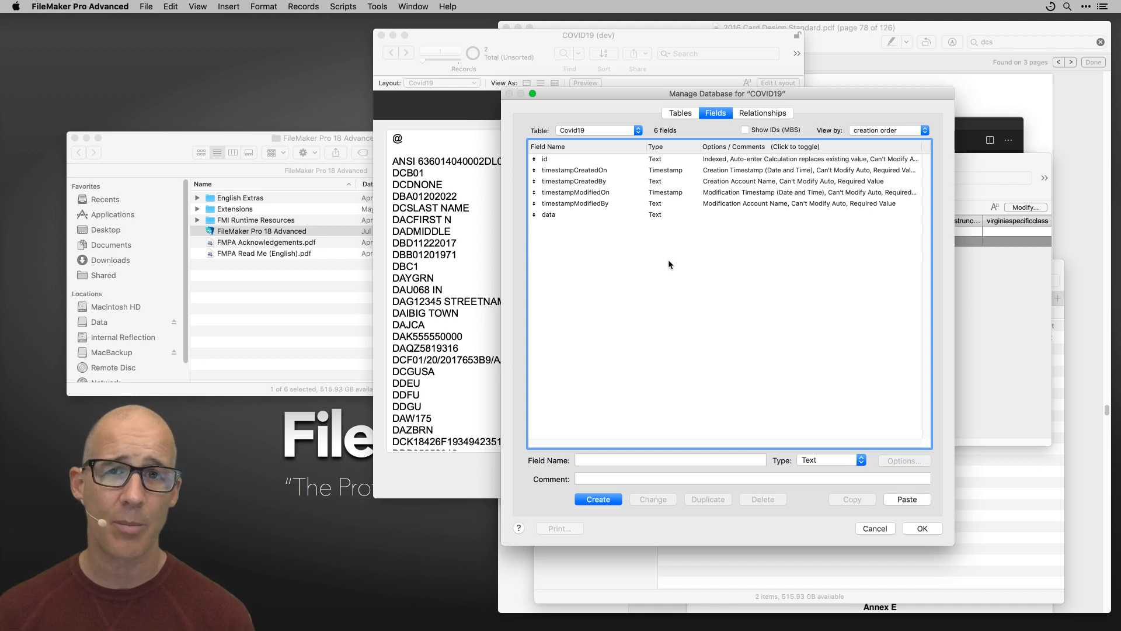
pyautogui.click(930, 529)
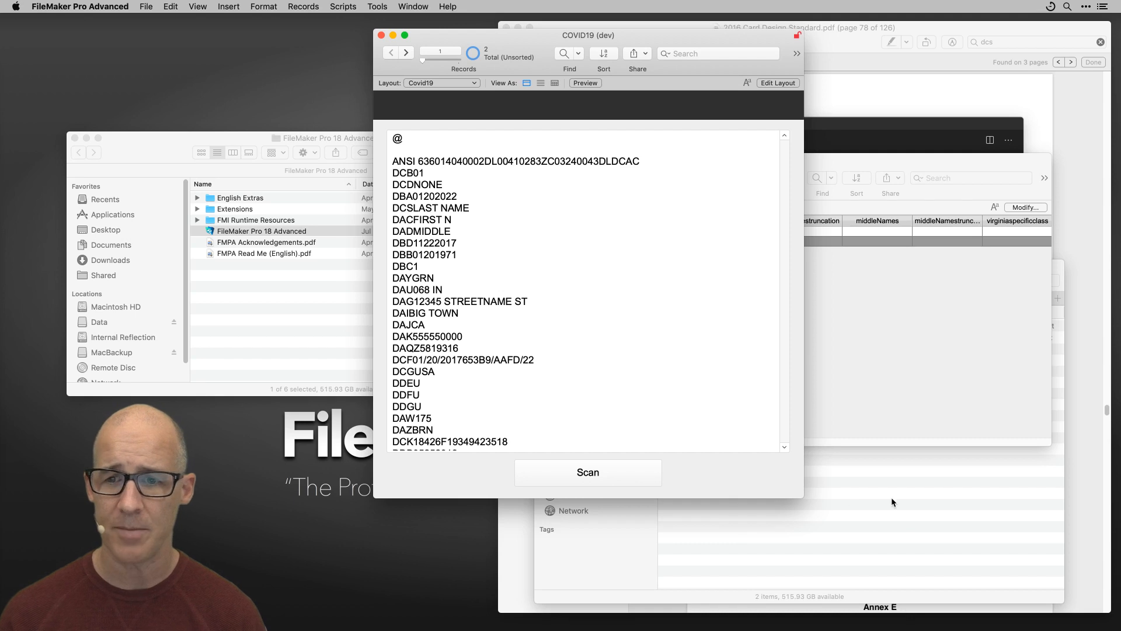
# Shrink the fields Converted window and move it down and to the right.
pyautogui.click(865, 398)
pyautogui.moveTo(1049, 442); pyautogui.dragTo(962, 495)
pyautogui.moveTo(767, 164); pyautogui.dragTo(803, 216)
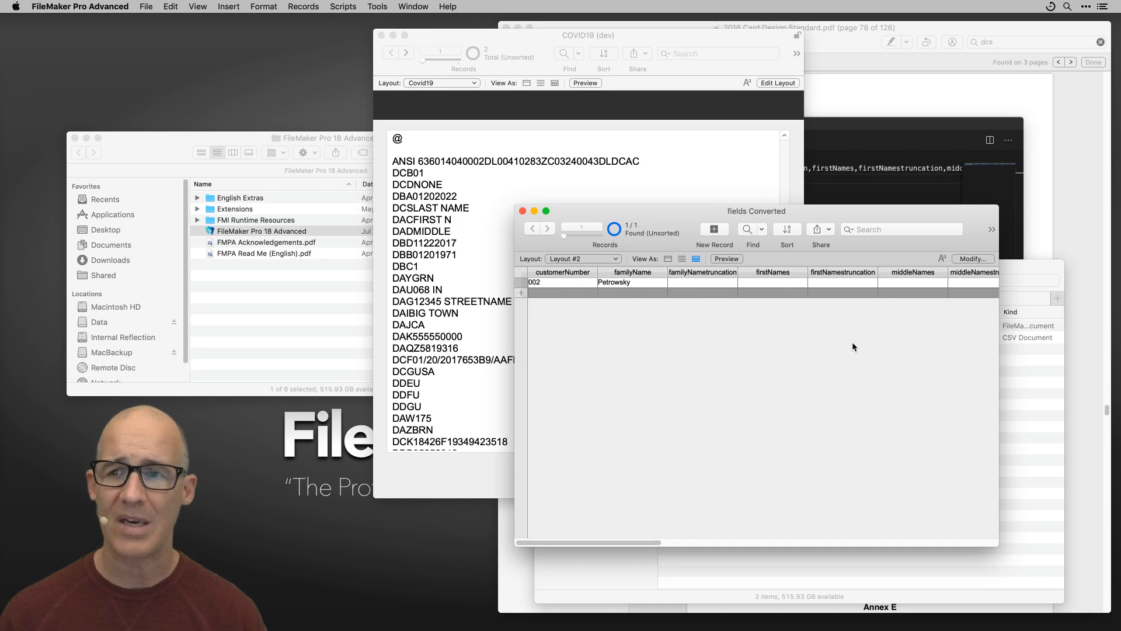
# Select the licence code DDF in the card design standard PDF, then open FileMaker's Data Viewer.
pyautogui.click(1063, 224)
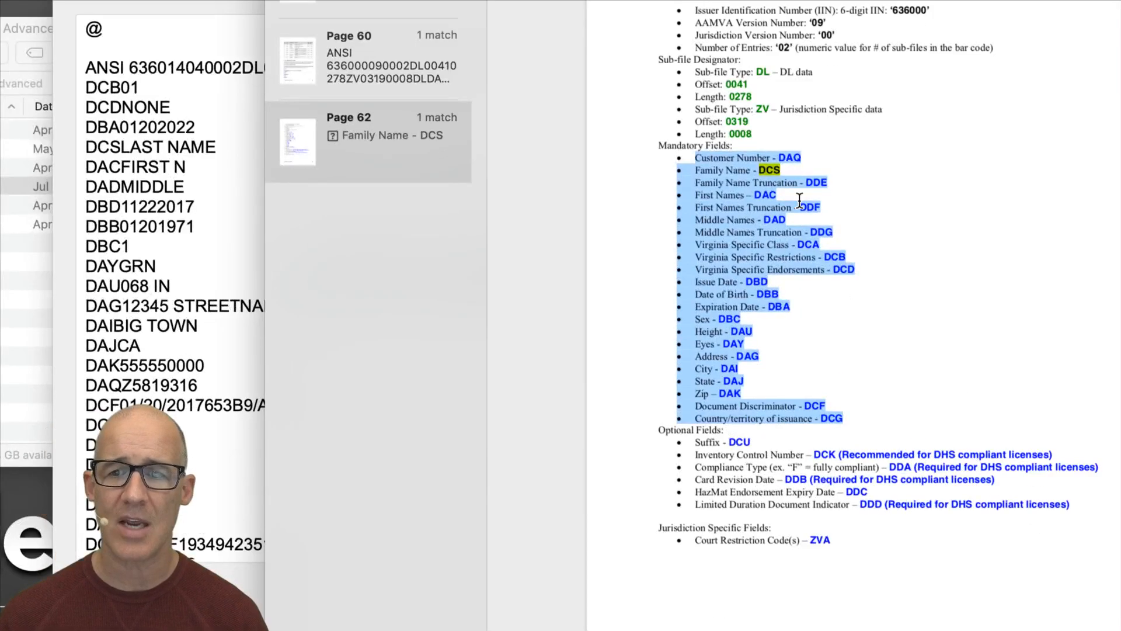
pyautogui.click(810, 234)
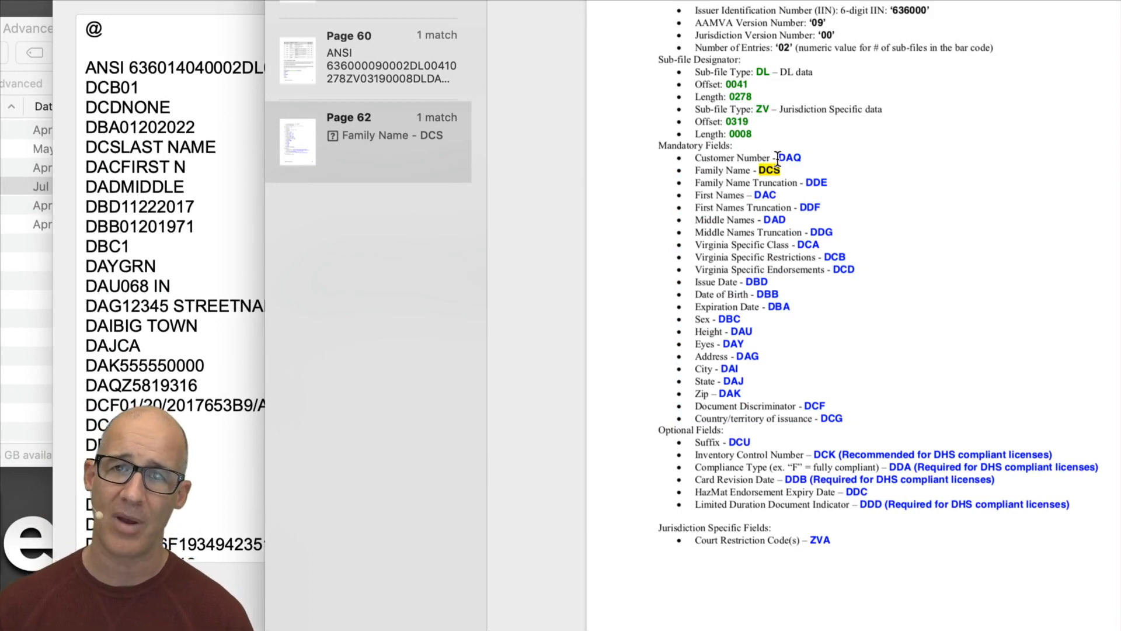
pyautogui.moveTo(781, 157); pyautogui.dragTo(825, 188)
pyautogui.doubleClick(810, 207)
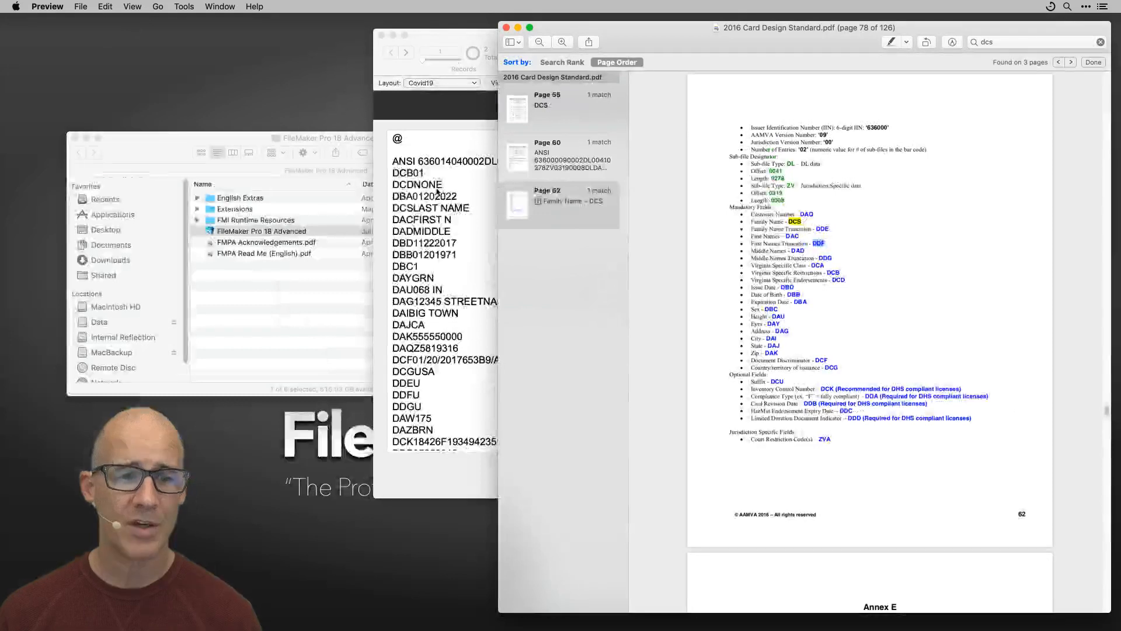
pyautogui.click(446, 122)
pyautogui.press('super+alt+d')
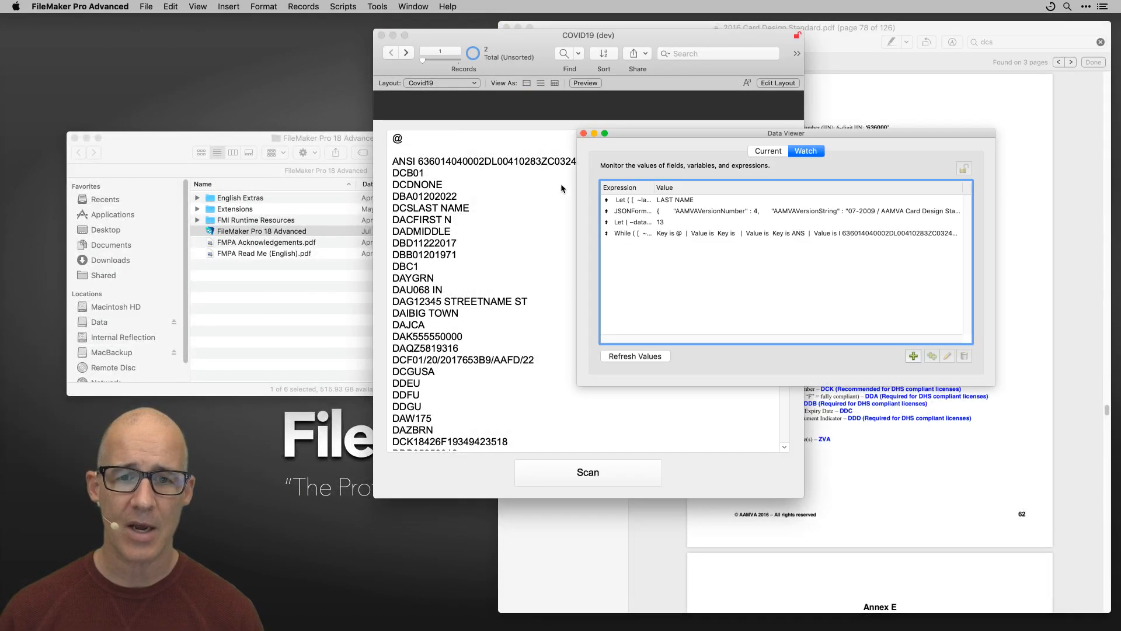
pyautogui.doubleClick(675, 211)
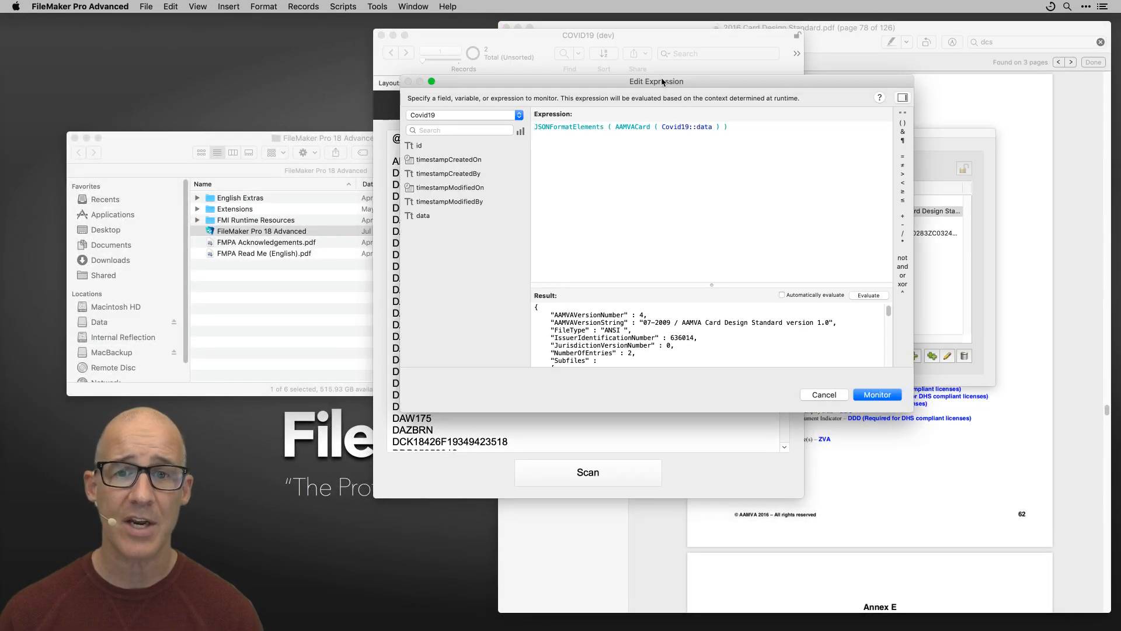
pyautogui.moveTo(664, 82); pyautogui.dragTo(726, 62)
pyautogui.moveTo(771, 263); pyautogui.dragTo(780, 144)
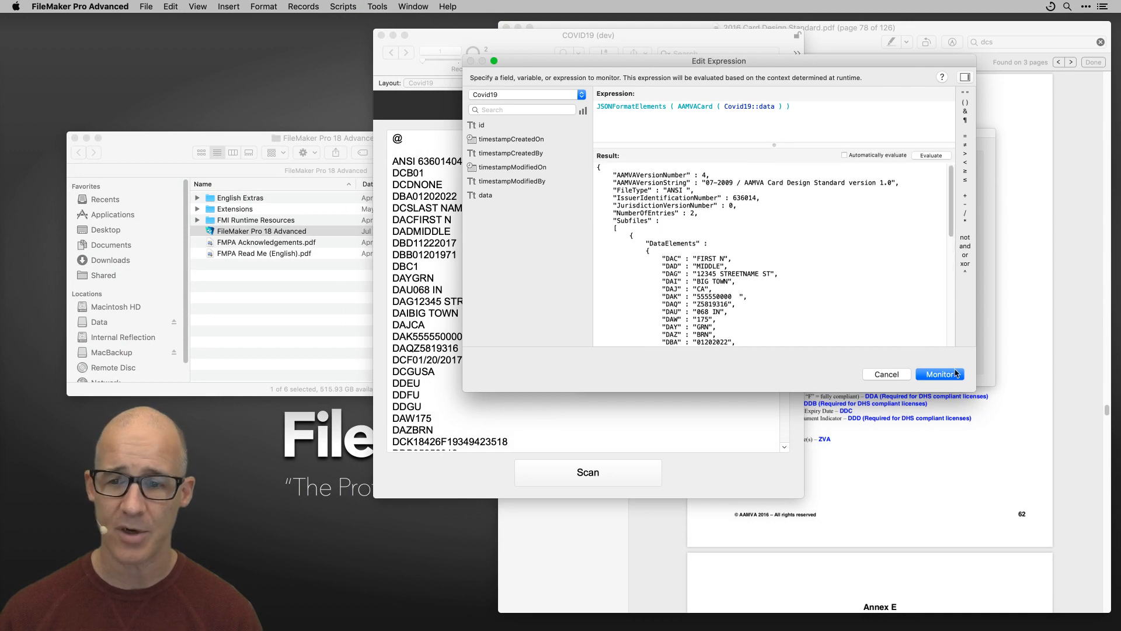
pyautogui.moveTo(971, 391); pyautogui.dragTo(980, 499)
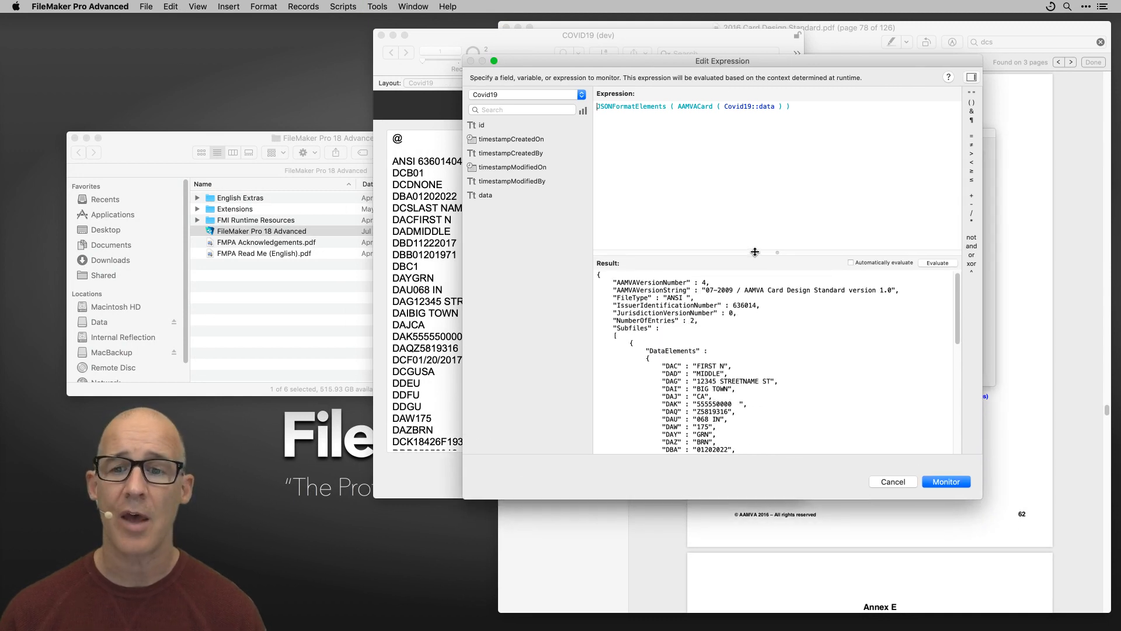
pyautogui.moveTo(774, 253); pyautogui.dragTo(773, 165)
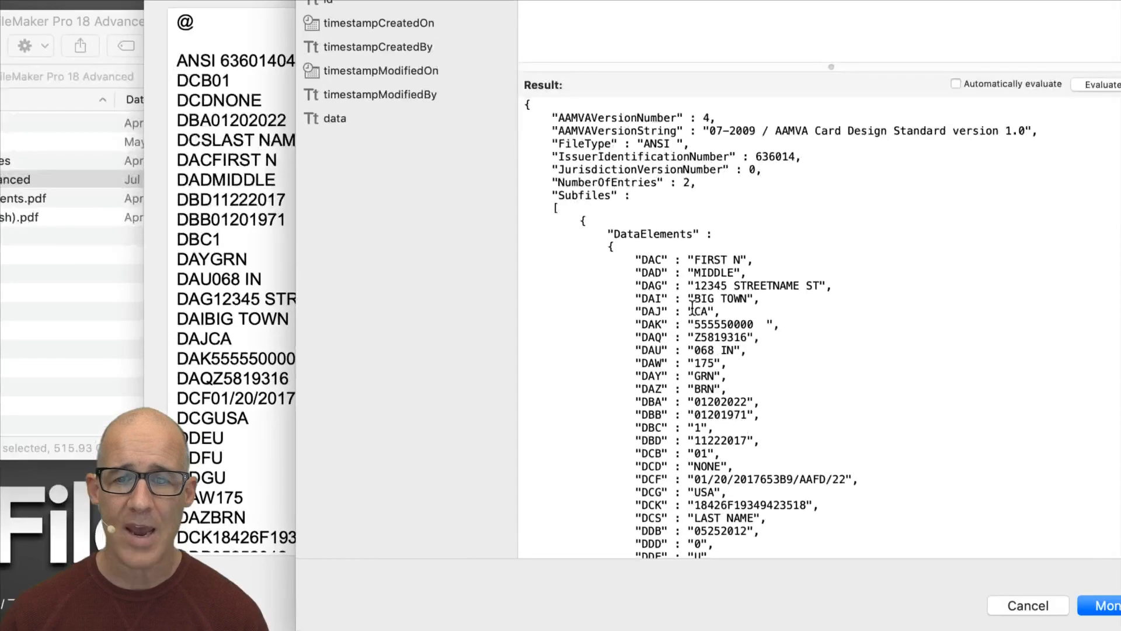
pyautogui.doubleClick(672, 278)
pyautogui.doubleClick(653, 272)
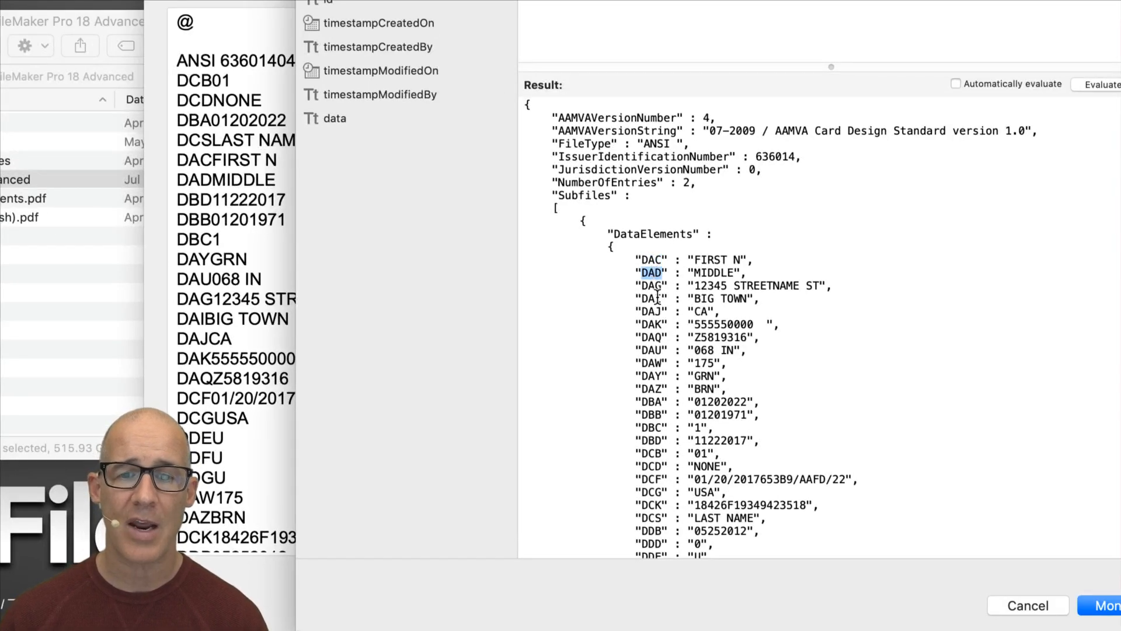
pyautogui.doubleClick(653, 286)
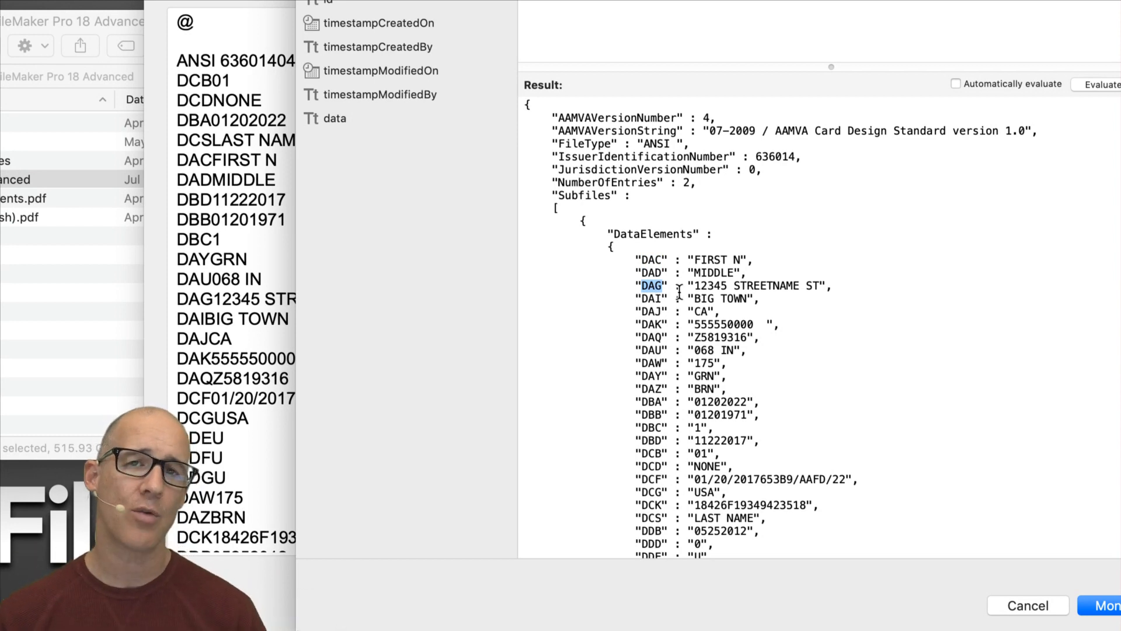
pyautogui.doubleClick(649, 260)
pyautogui.click(652, 272)
pyautogui.doubleClick(652, 272)
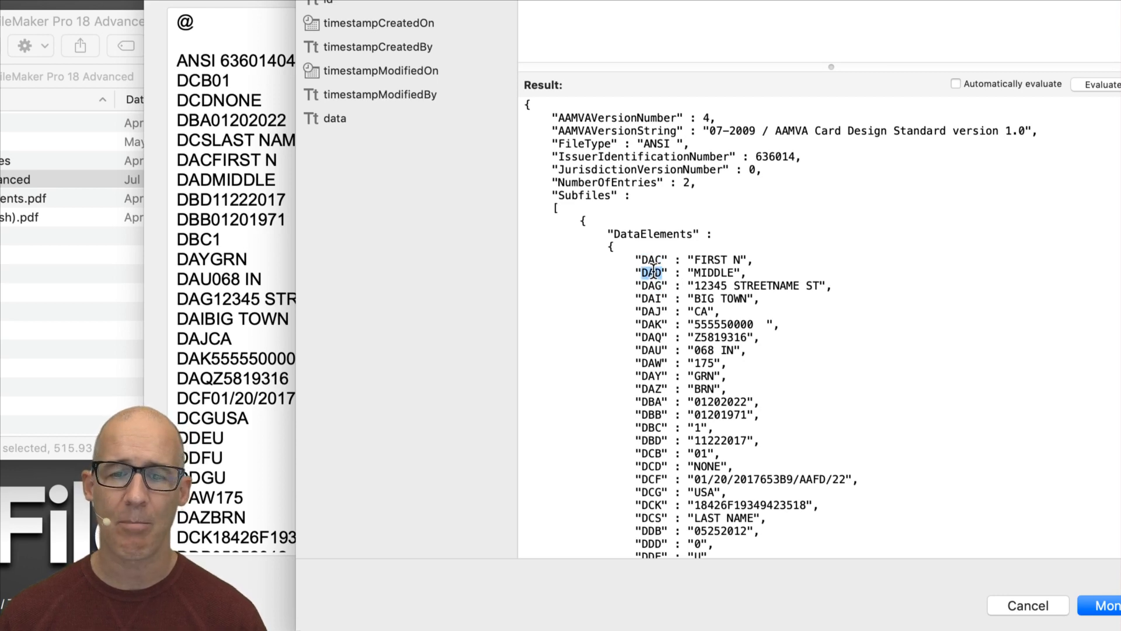
pyautogui.doubleClick(704, 272)
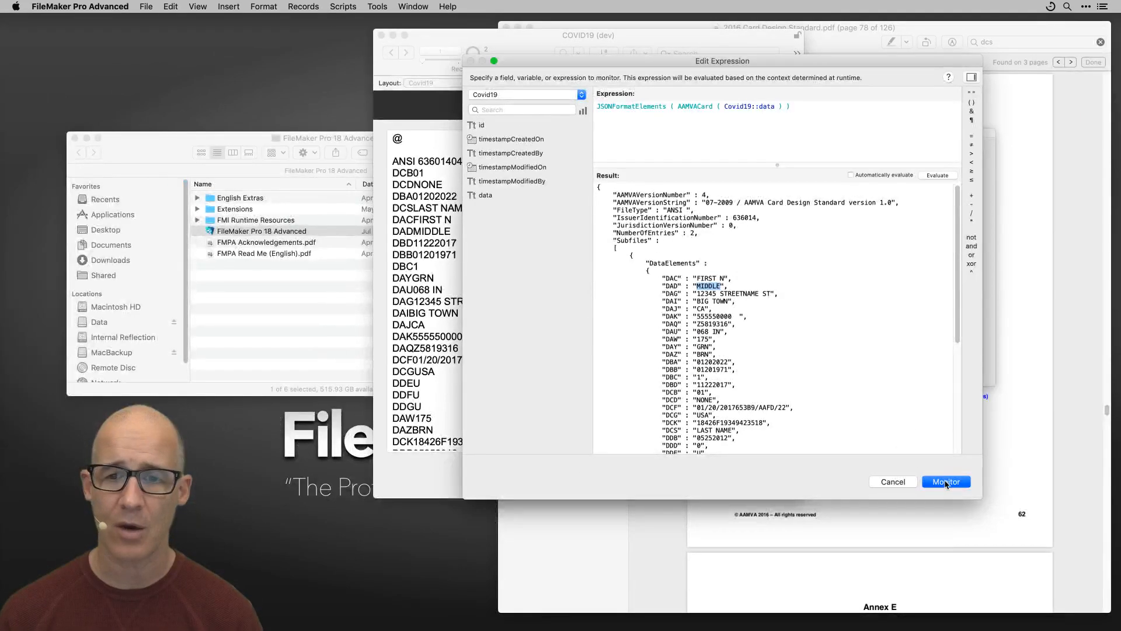
pyautogui.click(946, 482)
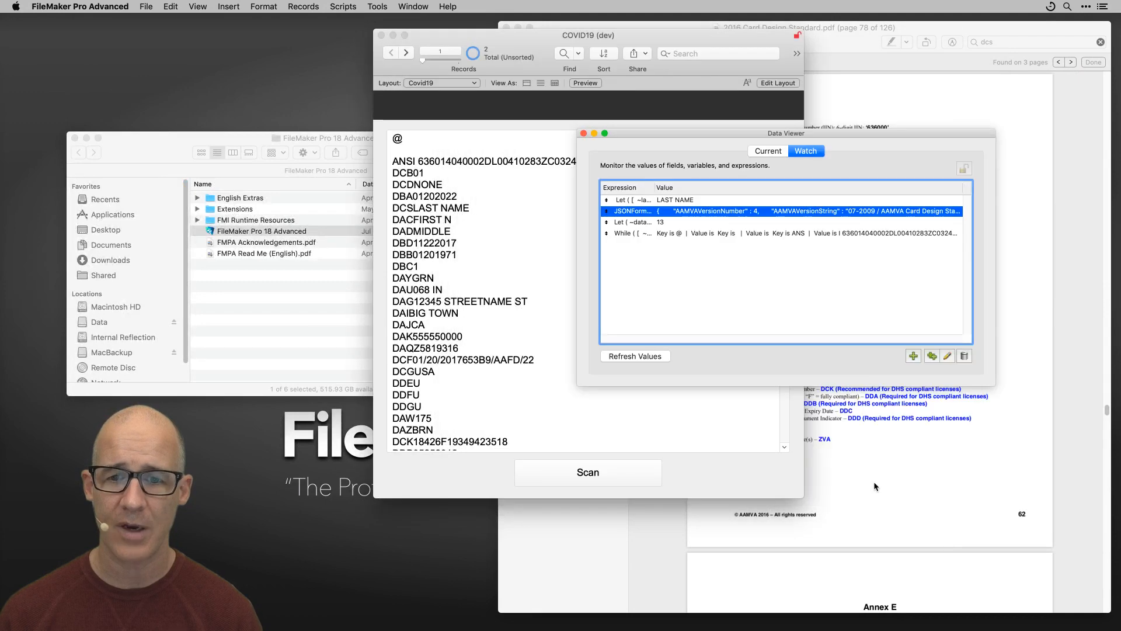
pyautogui.moveTo(787, 137); pyautogui.dragTo(833, 157)
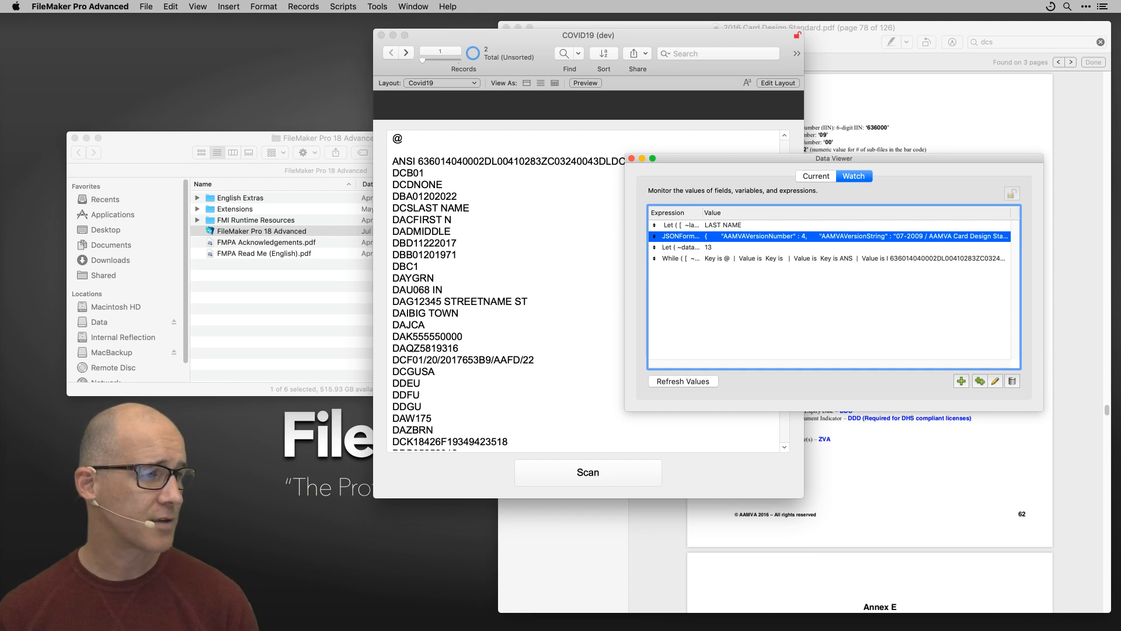
pyautogui.press('super+Tab')
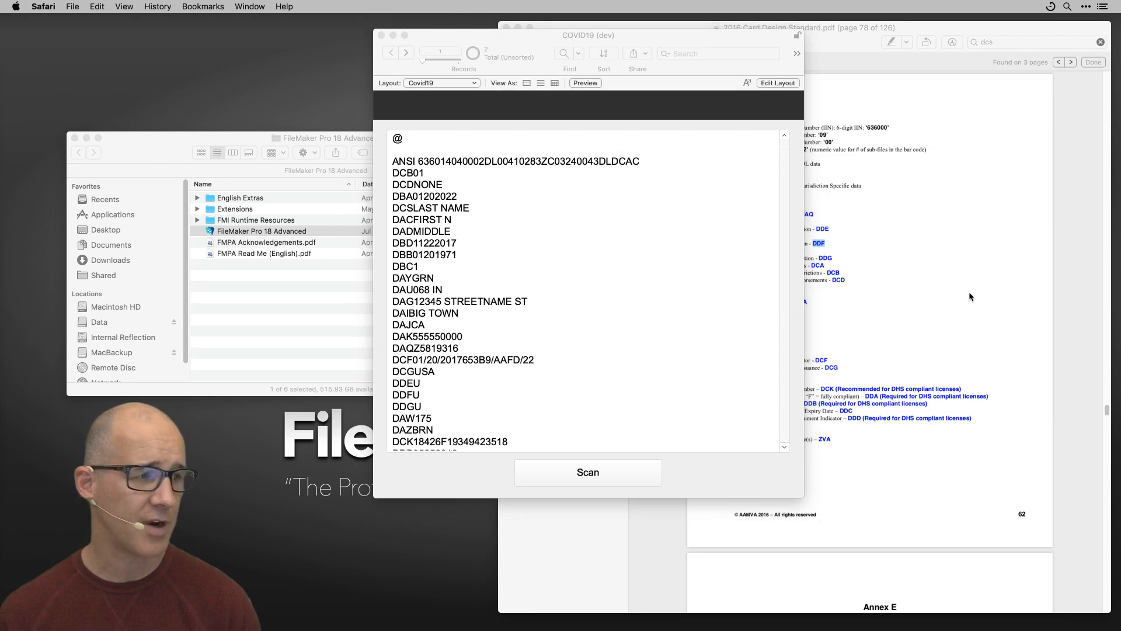
pyautogui.click(976, 253)
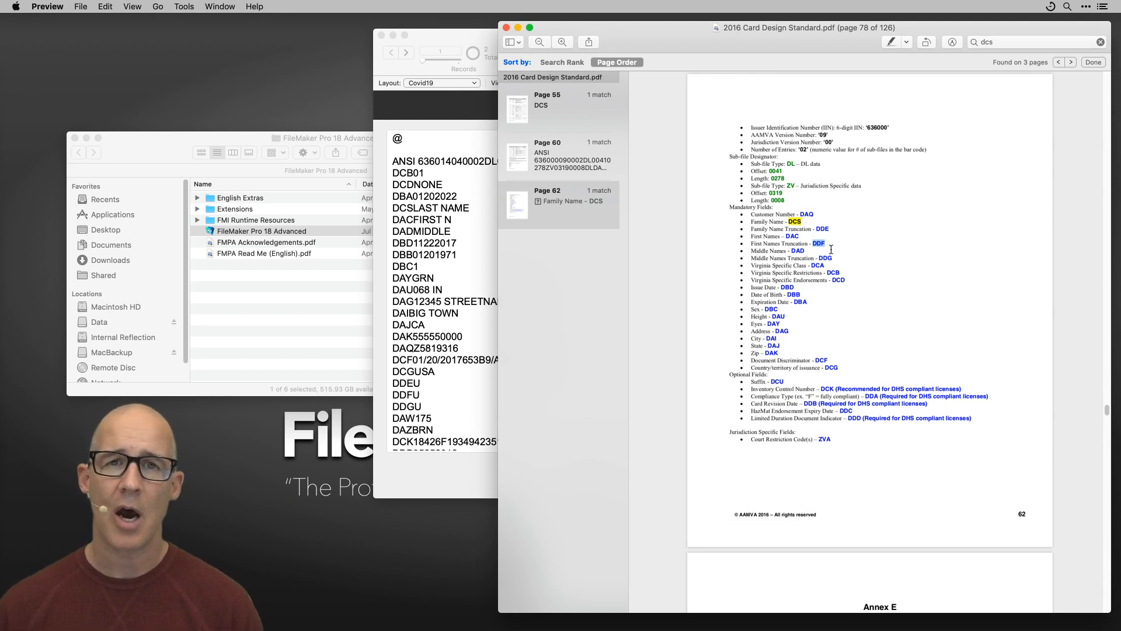
pyautogui.click(469, 39)
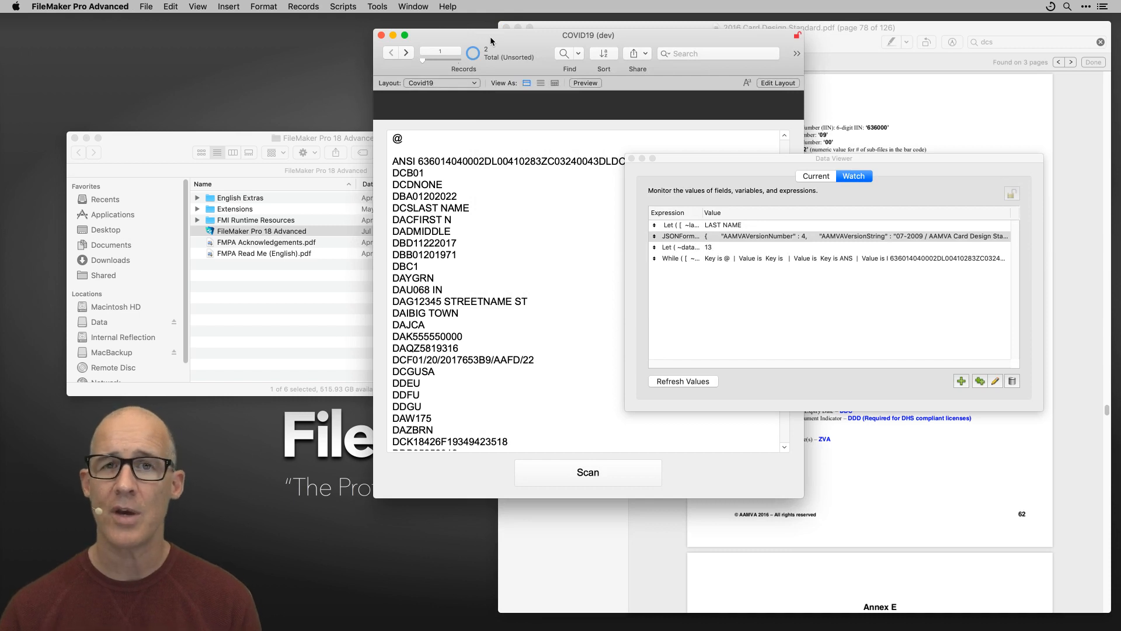